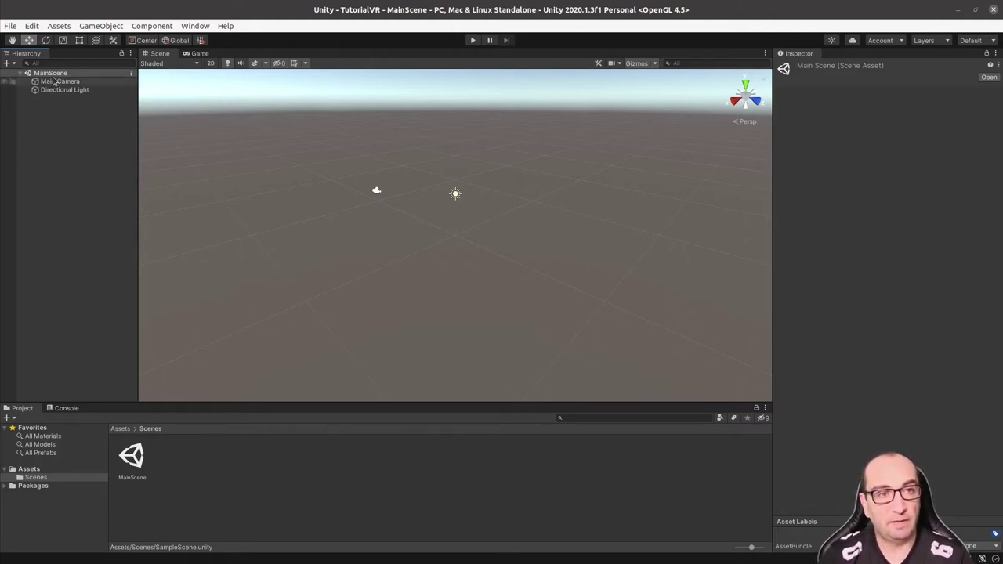
Add a 3D Cube to MainScene from the Hierarchy's 3D Object menu
right_click(55, 142)
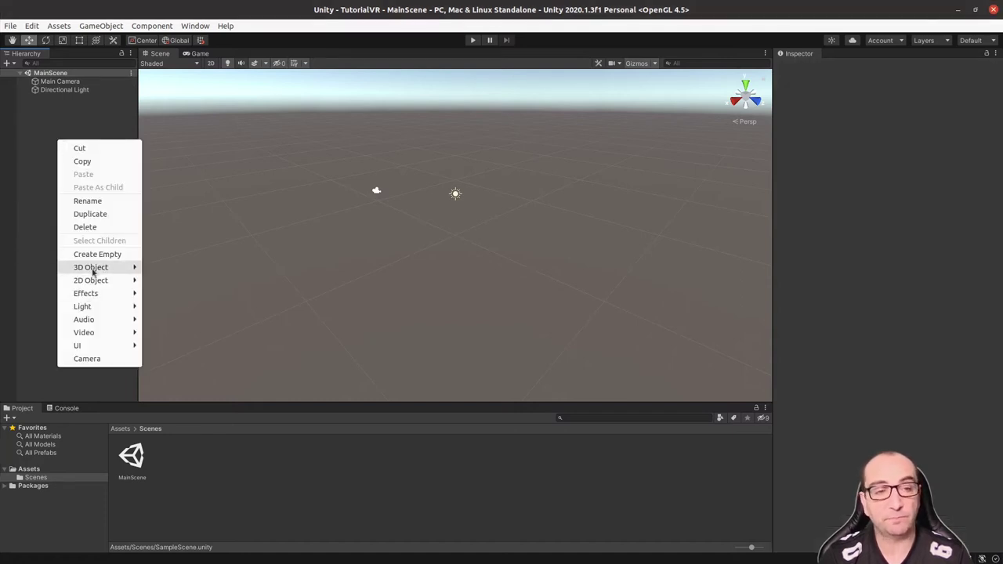
mouse_move(98, 269)
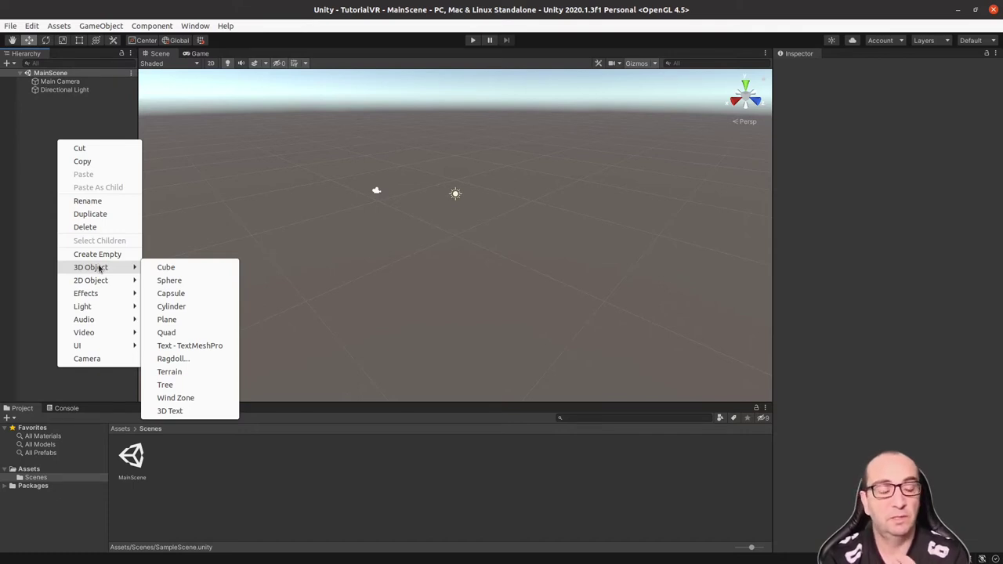
click(192, 268)
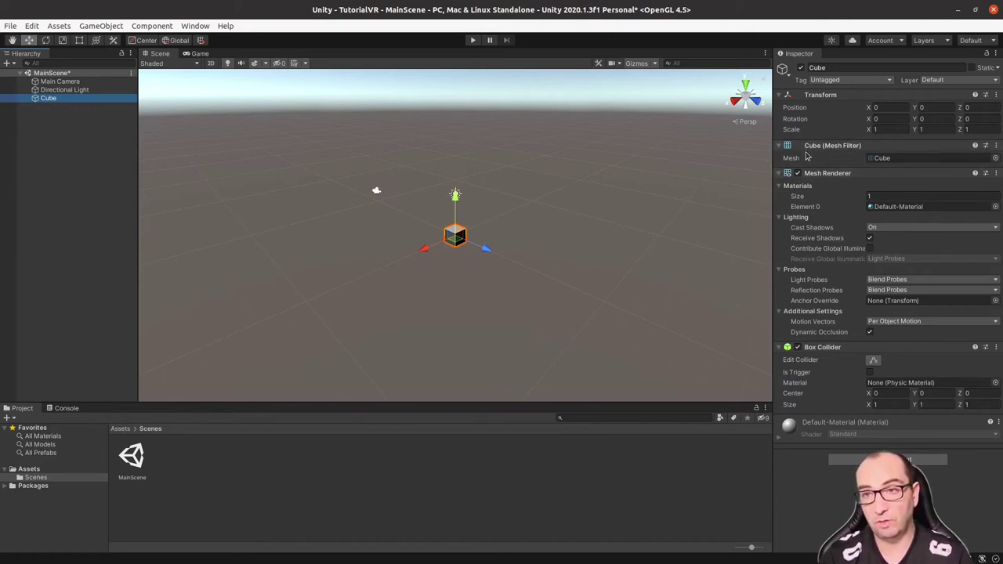
Collapse the Mesh Filter, Mesh Renderer and Box Collider components in the Inspector
click(809, 148)
click(827, 158)
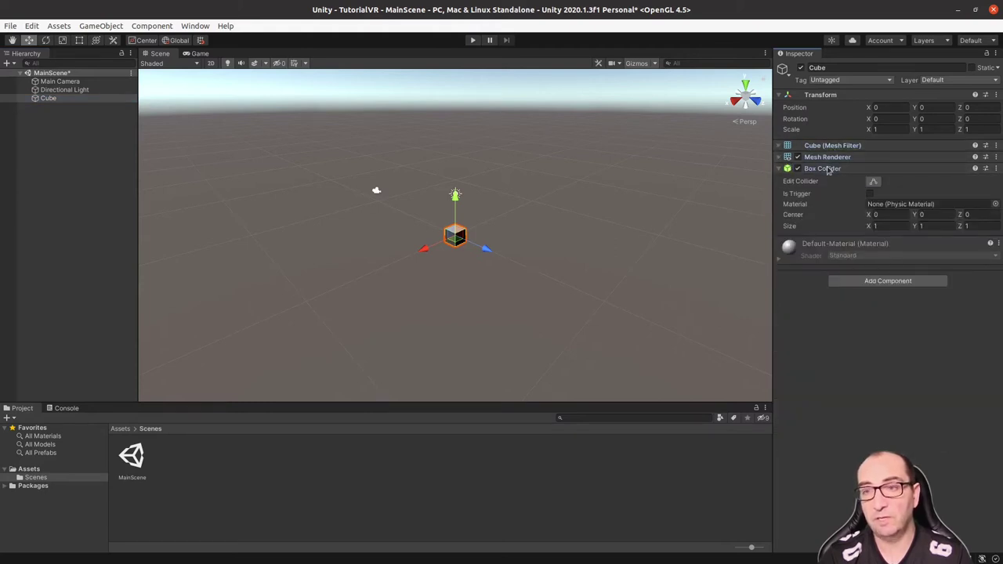
click(829, 169)
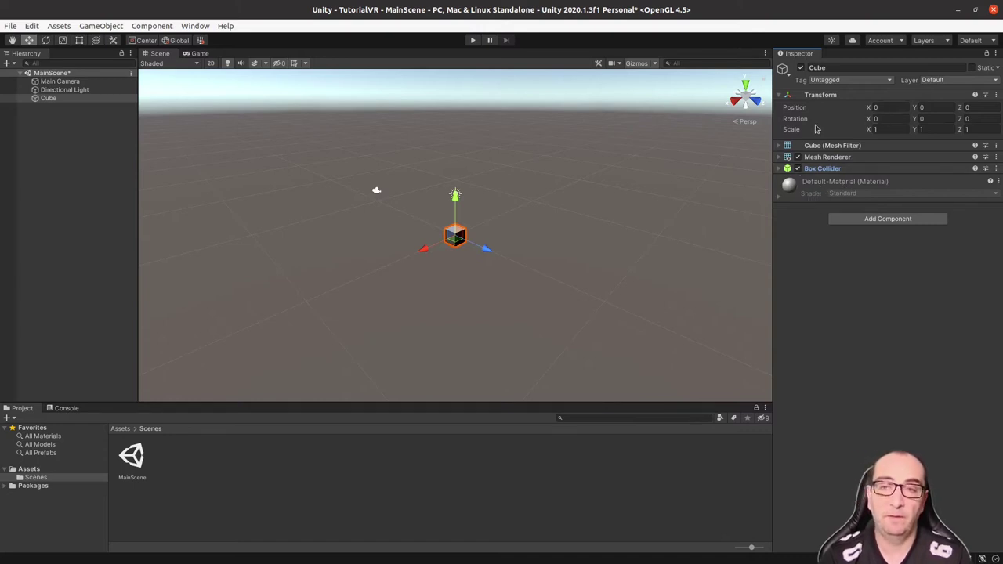
Set the cube's Transform scale to X 5, Y 0.1, Z 10
click(883, 129)
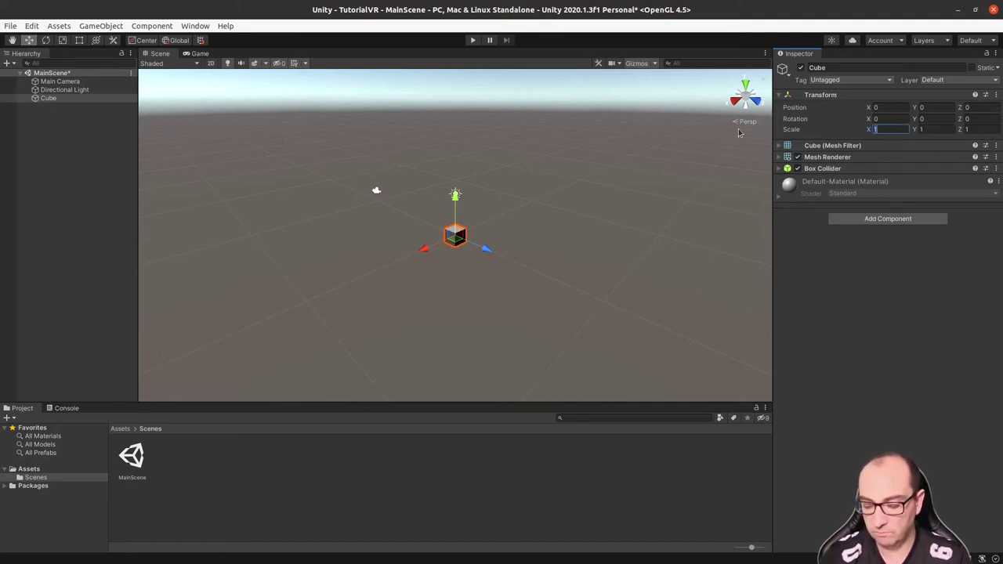
text(5)
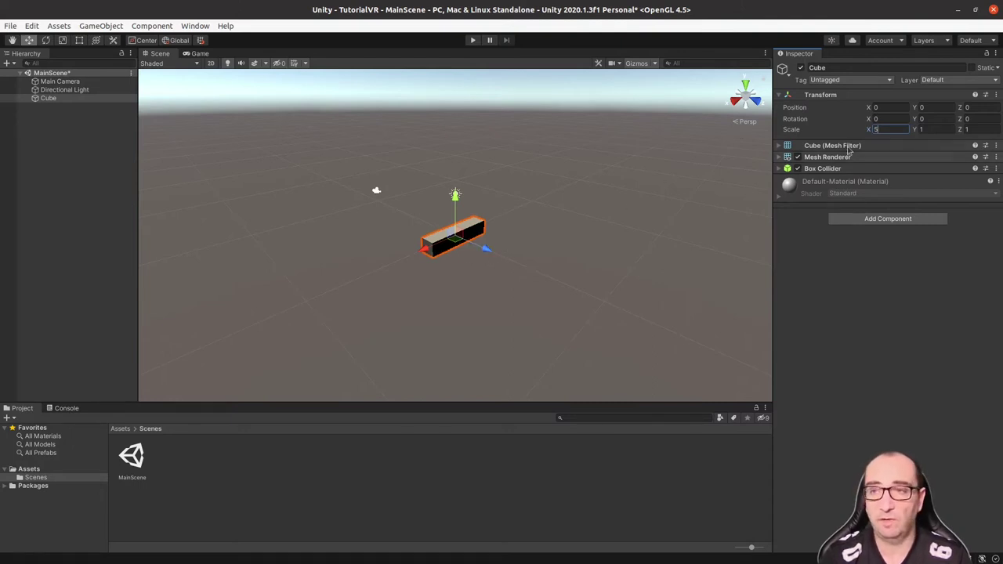
key(Tab)
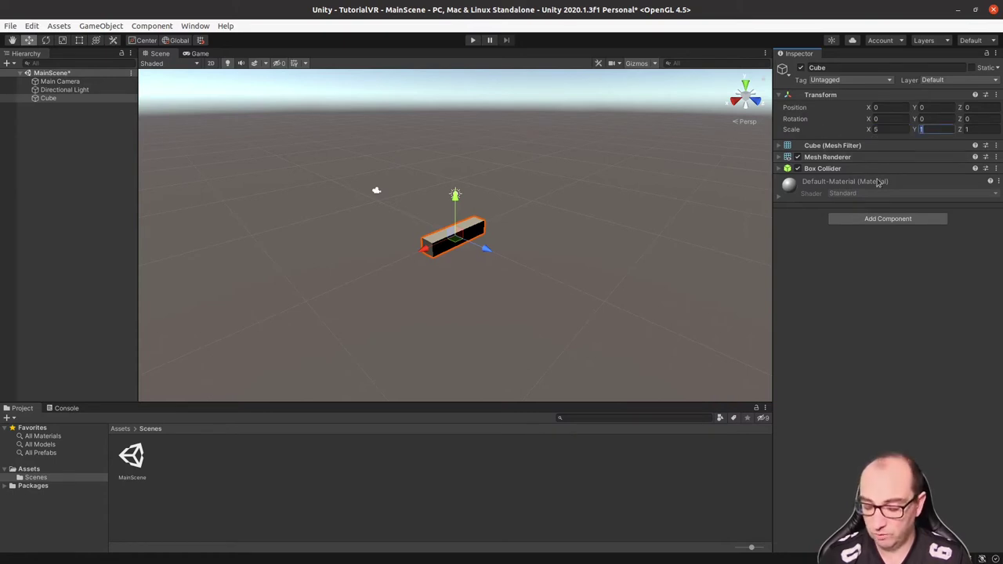
text(0.1)
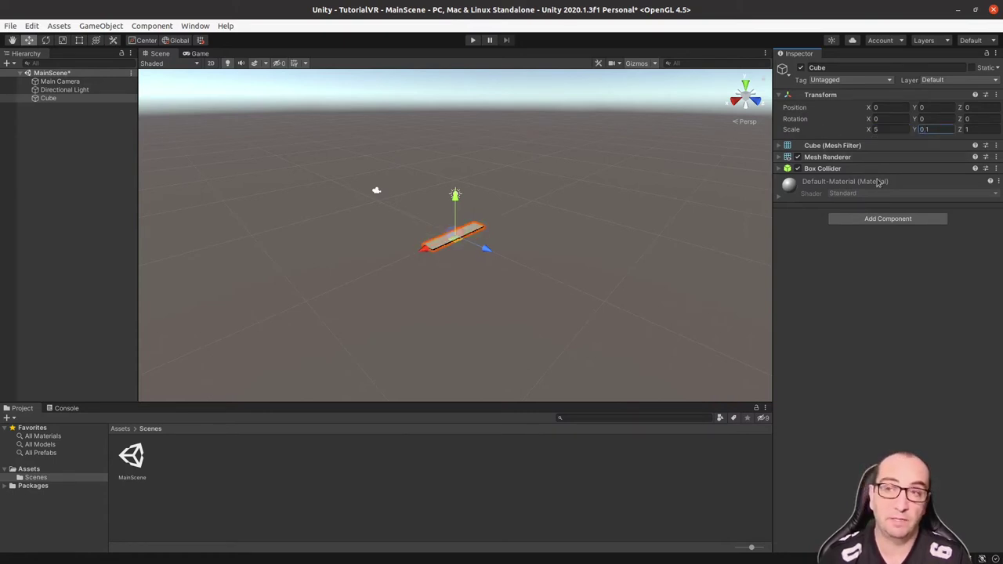
key(Tab)
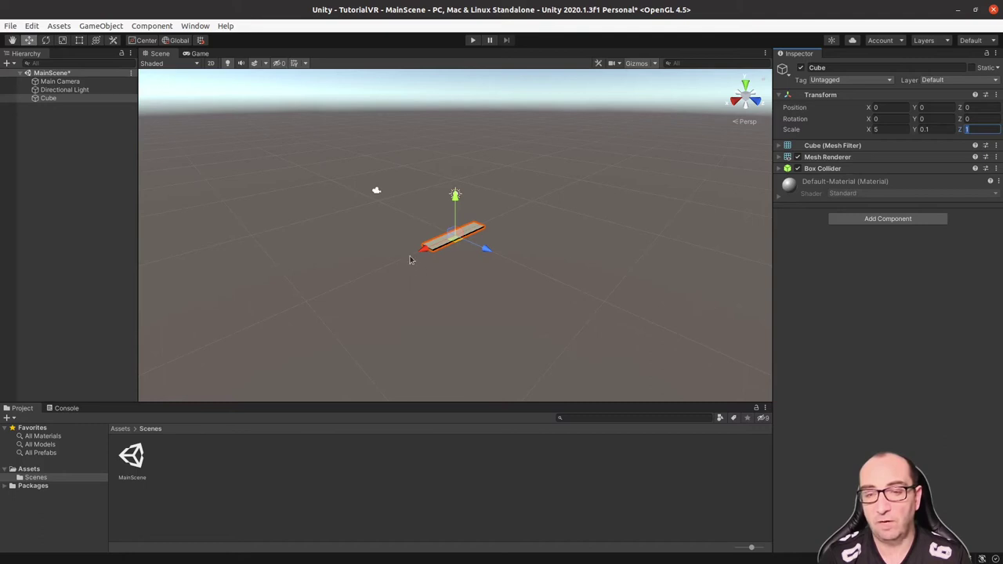
text(10)
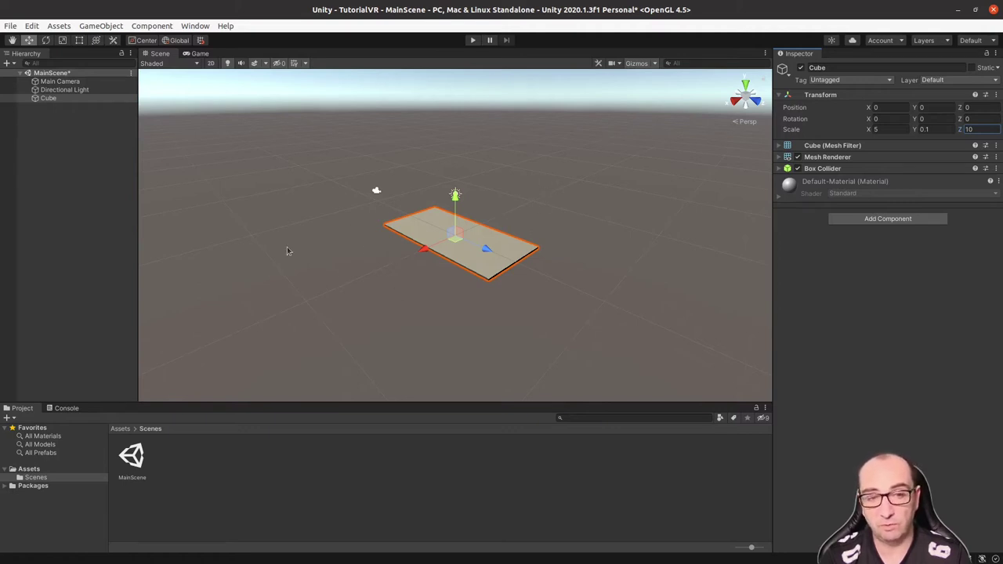
Orbit, zoom and pan the Scene view to see the 5 × 0.1 × 10 slab up close from a low angle
mouse_move(286, 246)
alt+mouse_down()
mouse_move(381, 248)
mouse_move(282, 239)
mouse_move(237, 222)
mouse_move(426, 249)
mouse_move(359, 244)
mouse_move(362, 253)
alt+mouse_up()
scroll(361, 253, down, 3)
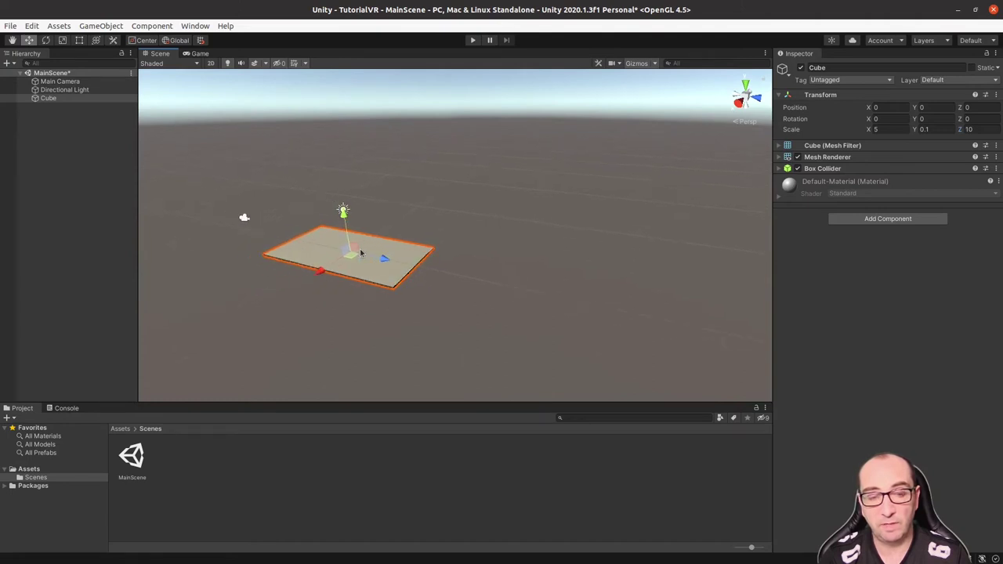
mouse_move(297, 280)
middle_down()
mouse_move(512, 262)
mouse_move(289, 246)
mouse_move(405, 258)
mouse_move(397, 316)
mouse_move(408, 285)
middle_up()
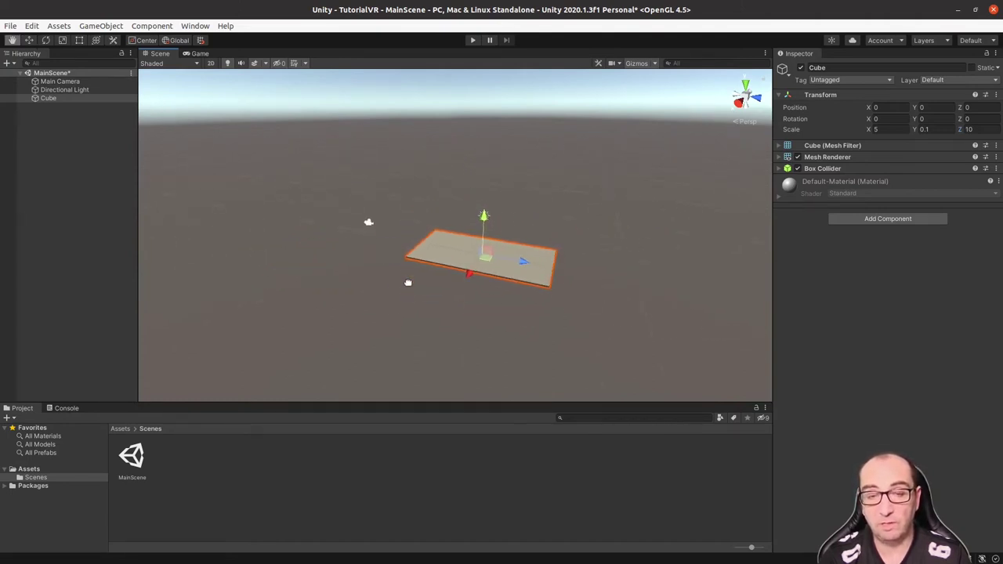
scroll(408, 284, up, 1)
scroll(407, 283, up, 1)
mouse_move(481, 284)
middle_down()
mouse_move(287, 246)
mouse_move(423, 256)
mouse_move(463, 269)
middle_up()
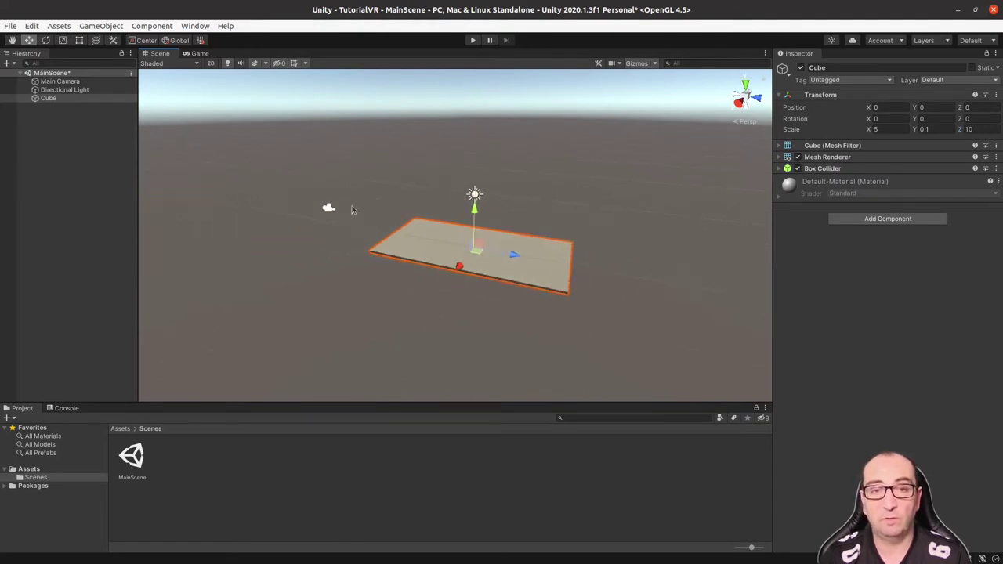
click(329, 208)
click(432, 253)
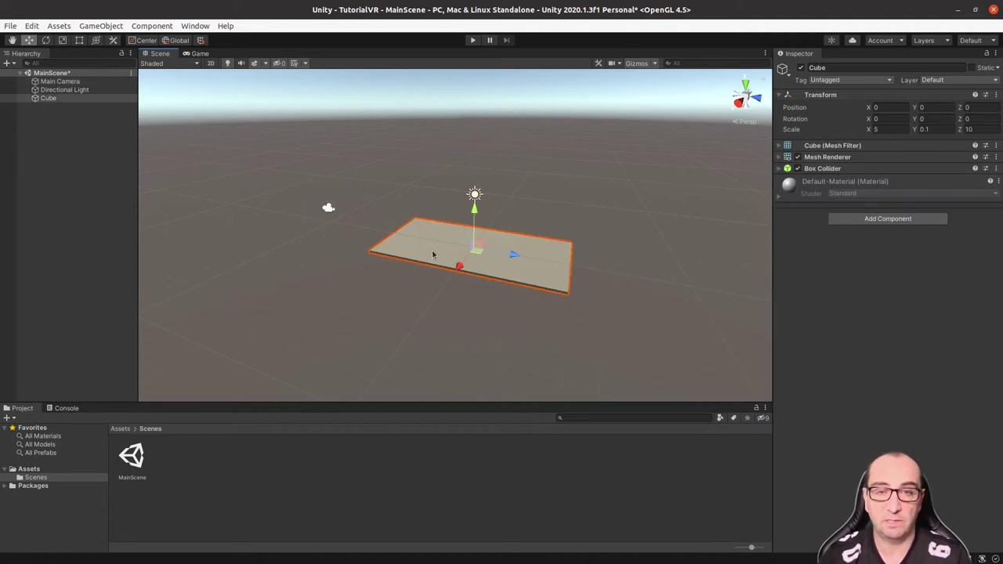
alt+drag(442, 303, 398, 277)
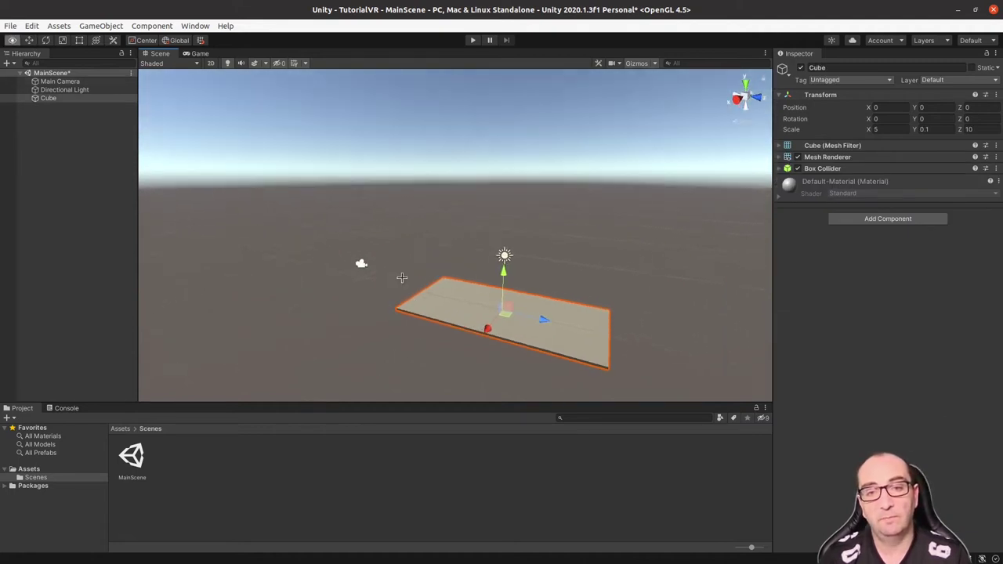
mouse_move(488, 289)
alt+mouse_down()
mouse_move(435, 249)
mouse_move(508, 293)
alt+mouse_up()
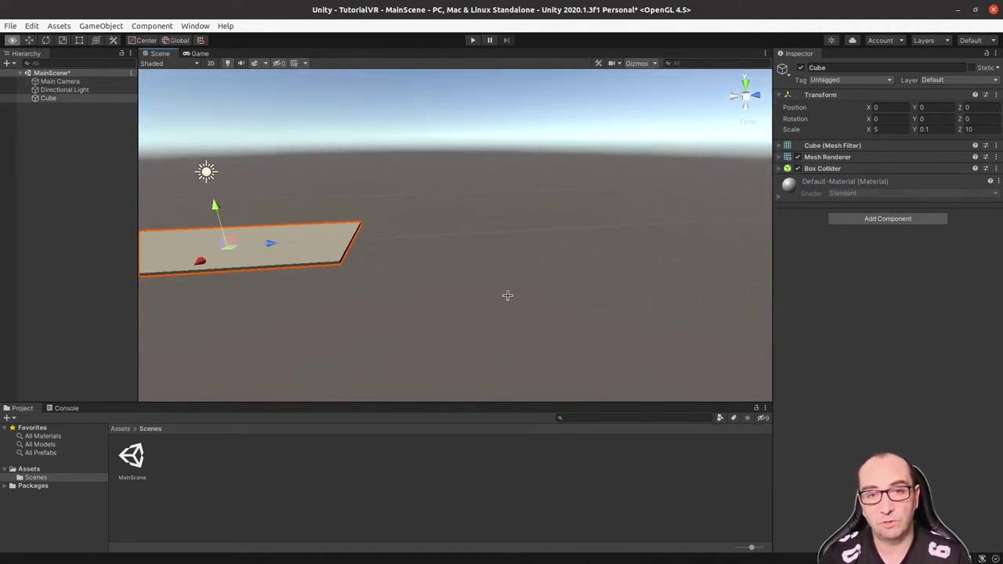
middle_drag(414, 305, 552, 313)
mouse_move(551, 314)
alt+mouse_down()
mouse_move(587, 316)
mouse_move(489, 317)
alt+mouse_up()
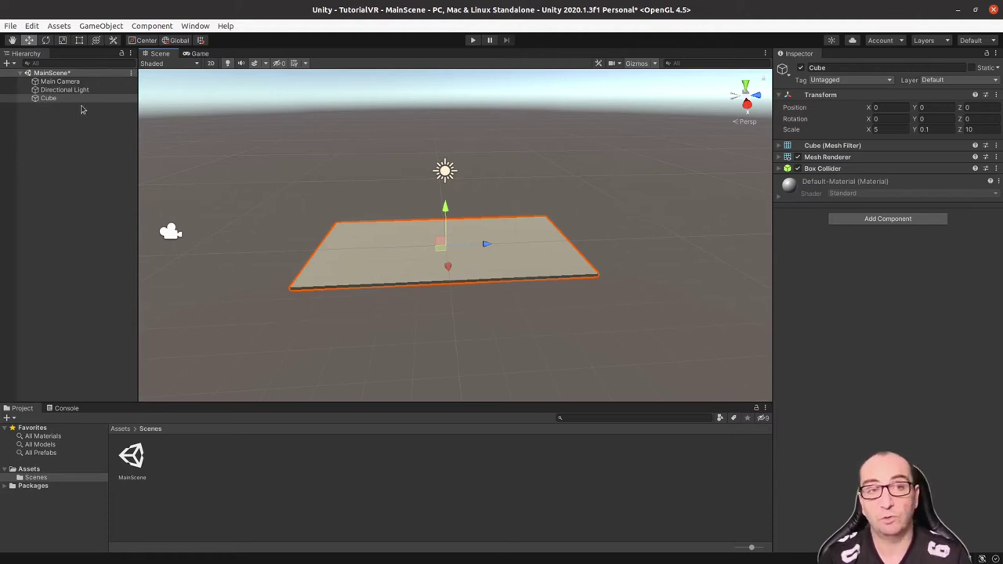
Rename the Cube object in the Hierarchy to 'Floor'
click(47, 99)
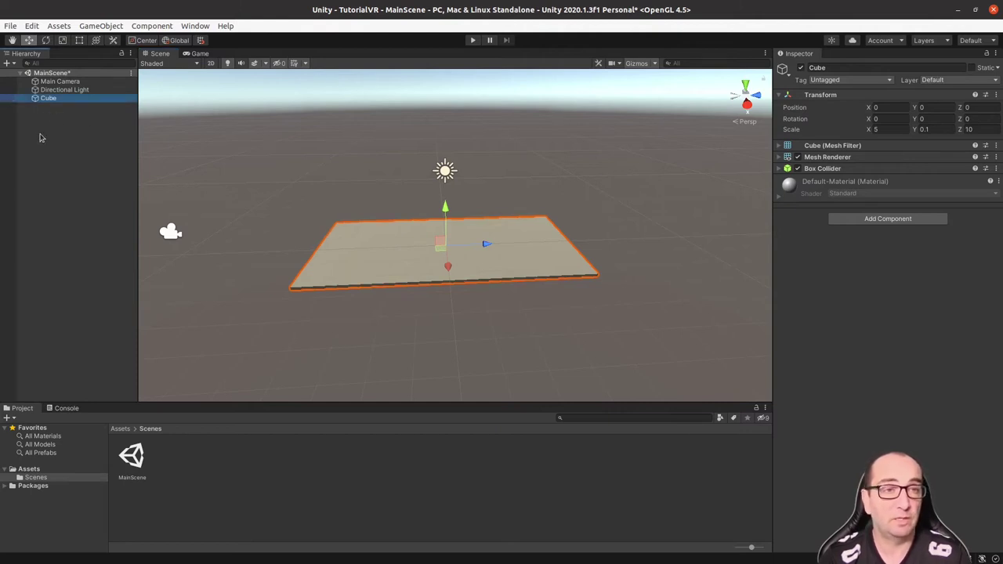
key(F2)
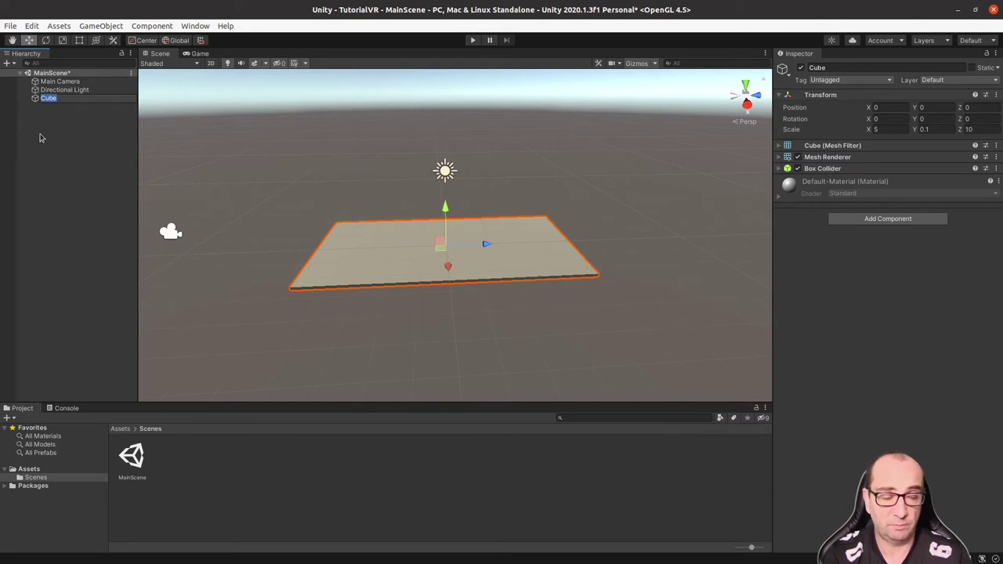
text(Floor)
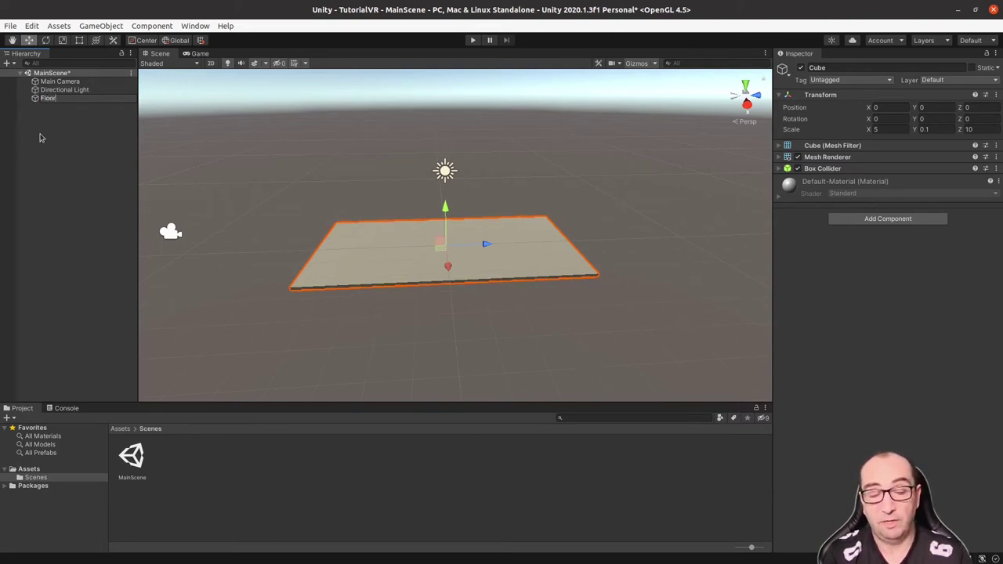
key(Return)
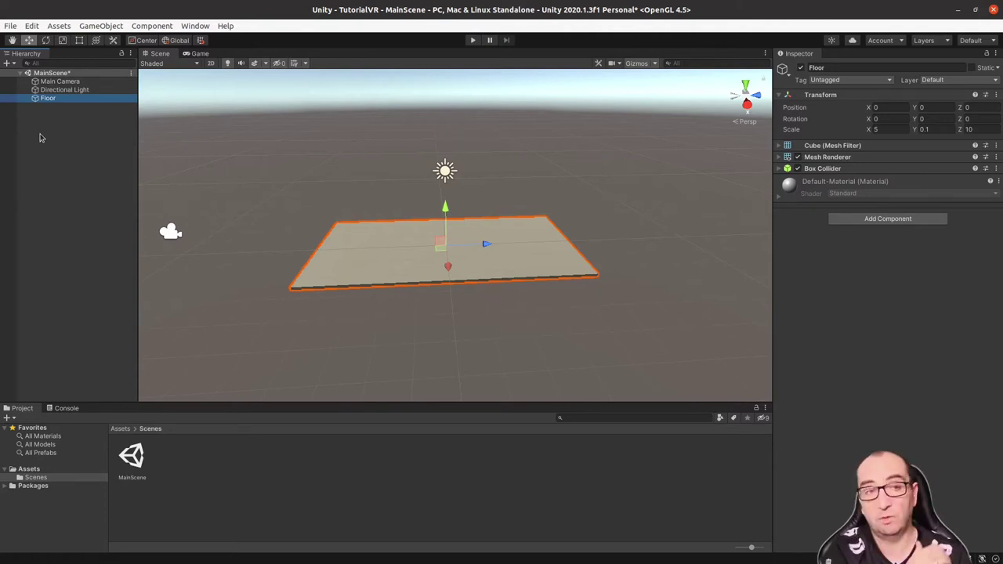
Add a second 3D Cube to the scene and select it
right_click(41, 138)
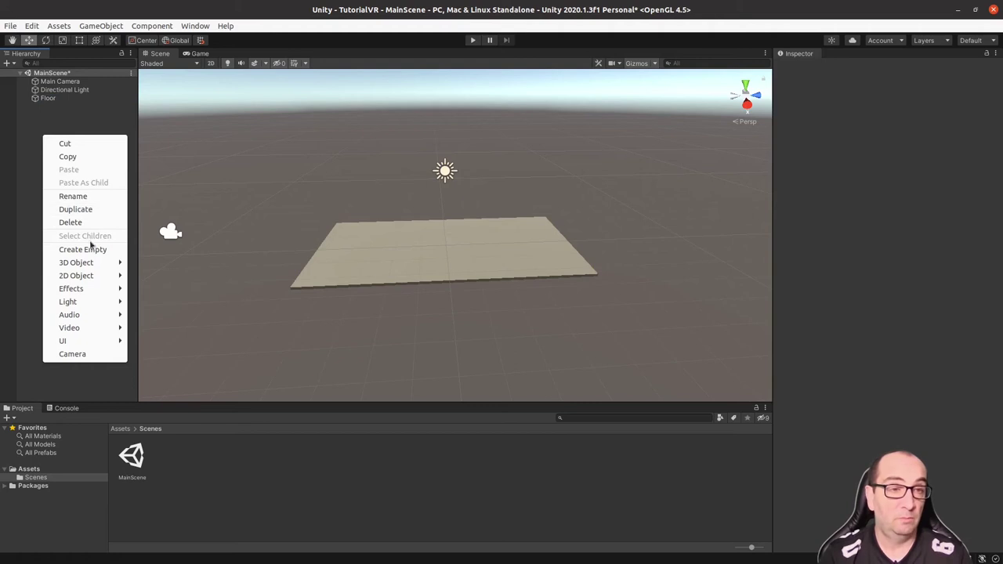
mouse_move(92, 263)
click(214, 266)
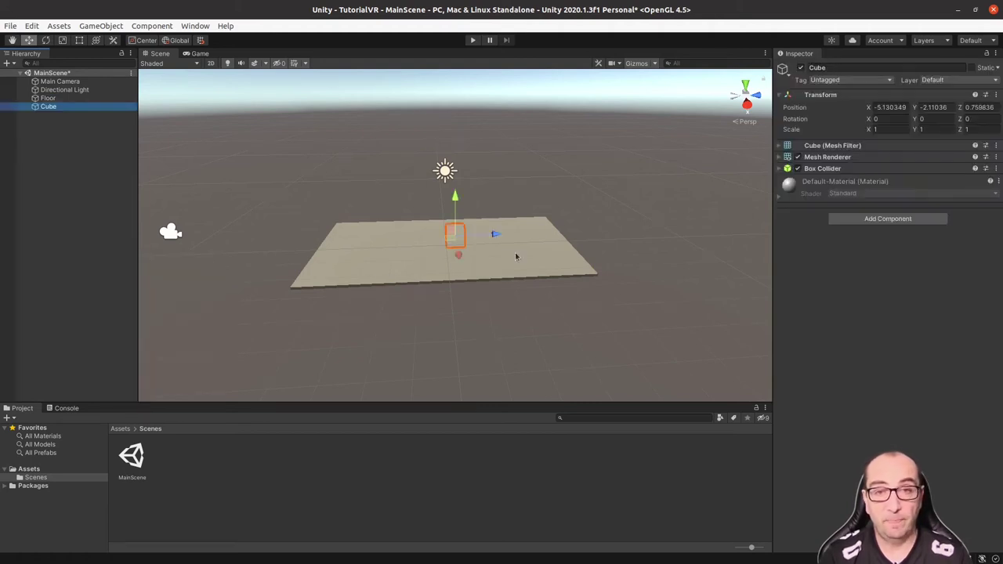
click(406, 245)
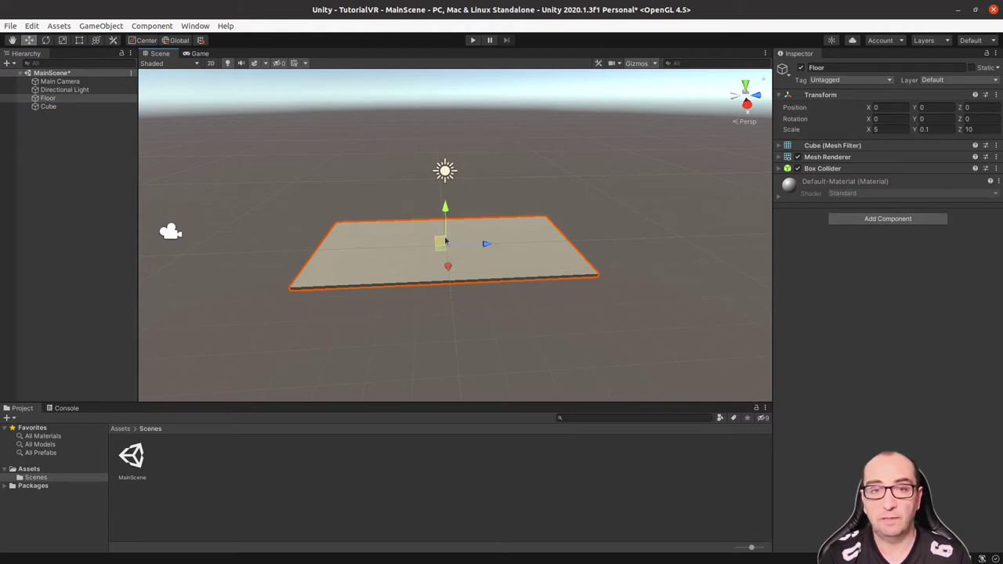
click(445, 241)
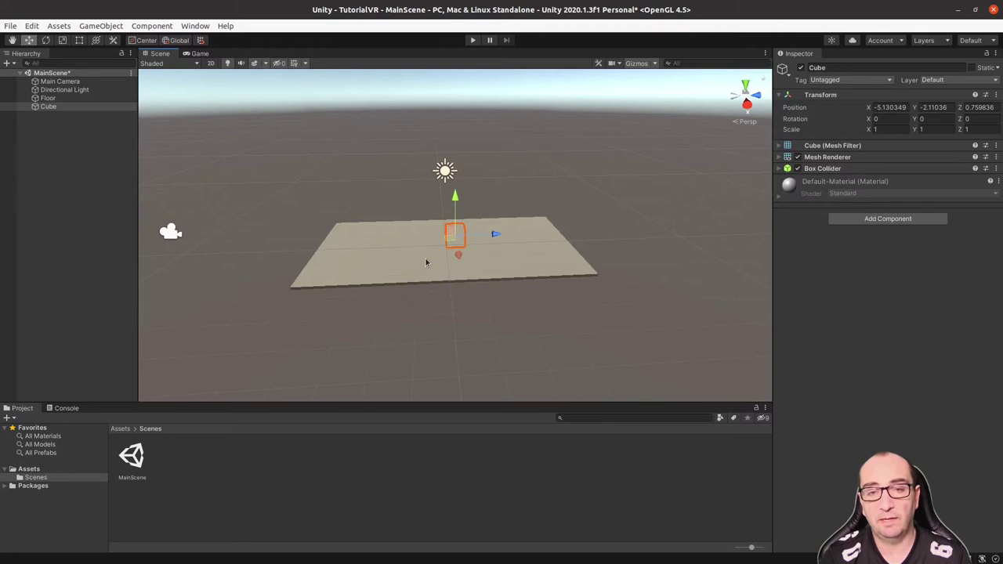
alt+drag(426, 262, 519, 282)
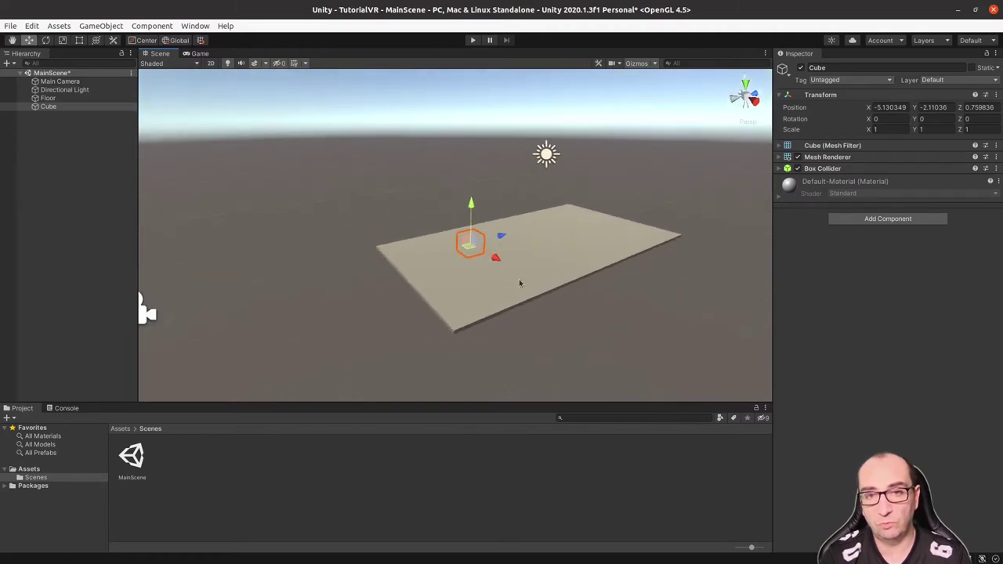
Set the new cube's X rotation to 0 and its position to 0, 0, 0
click(887, 119)
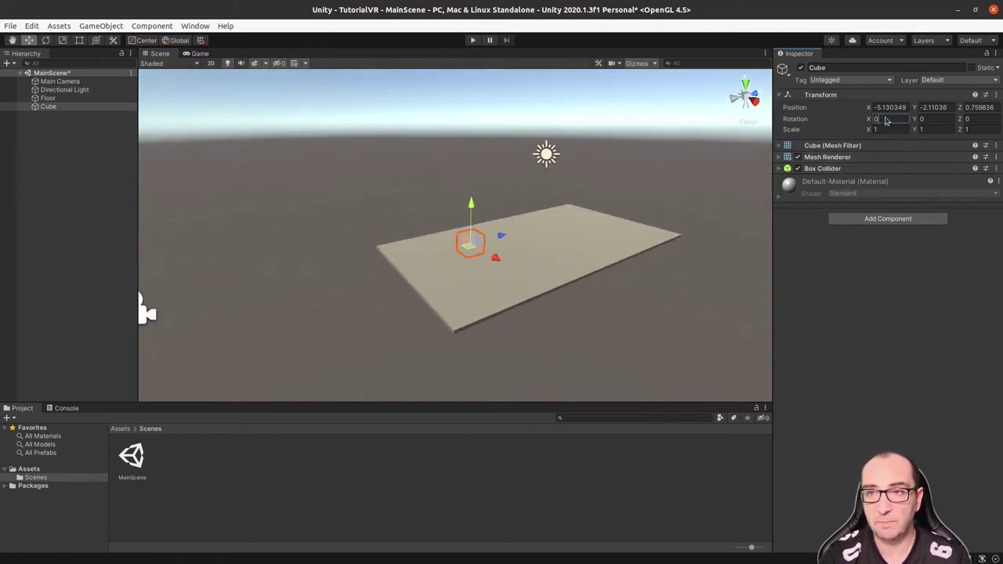
text(5)
key(Tab)
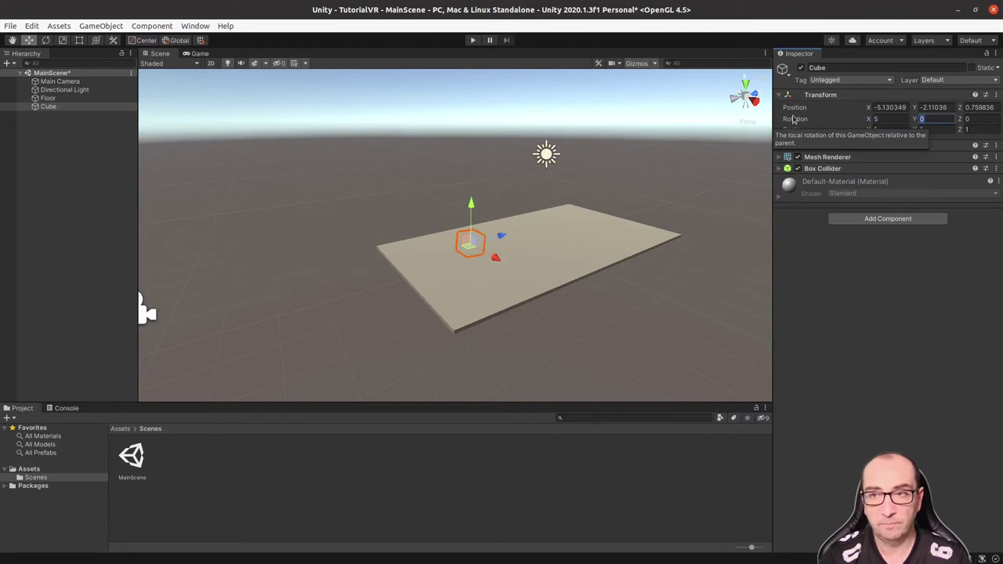
key(shift+Tab)
text(0)
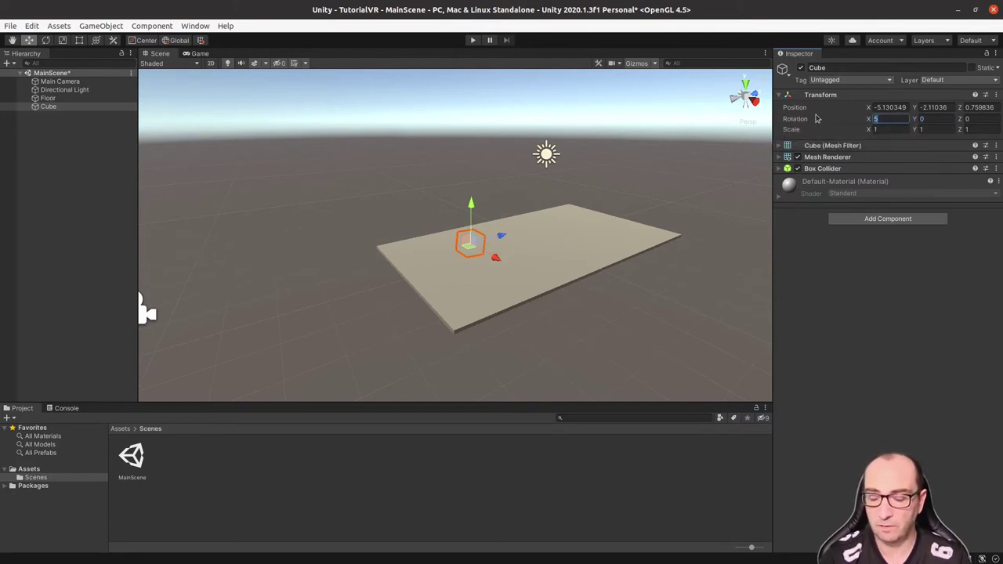
click(890, 107)
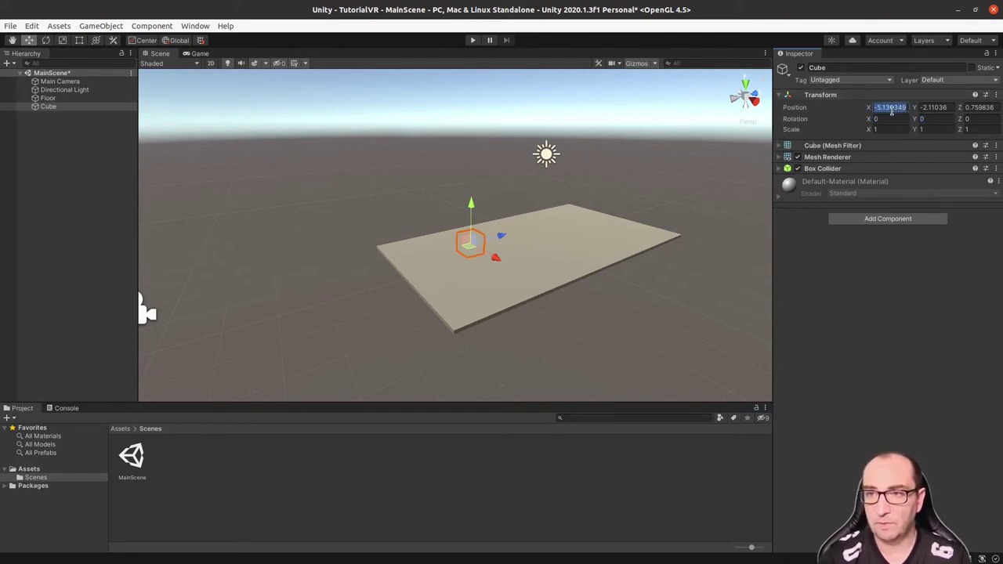
text(0)
key(Tab)
text(0)
key(Tab)
text(0)
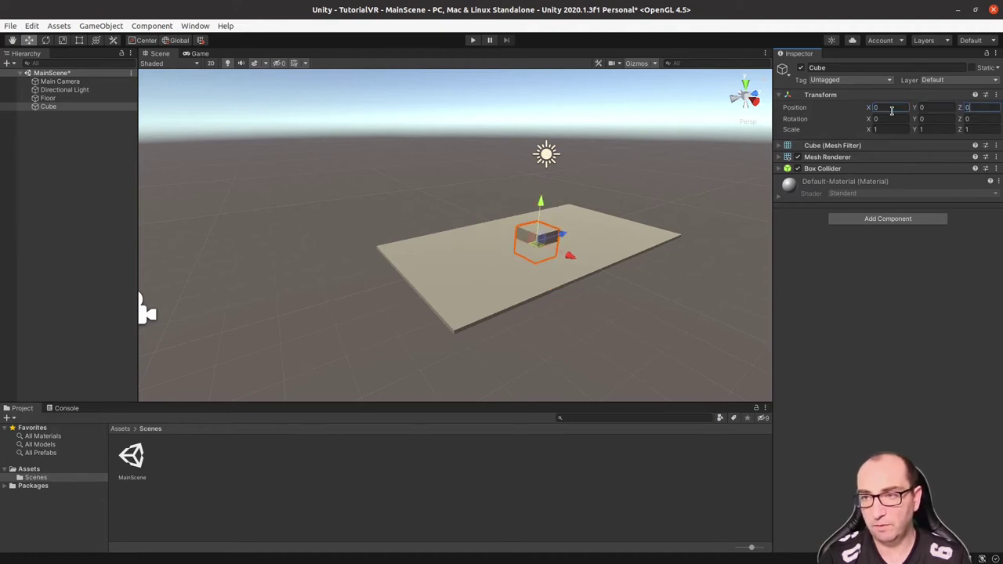
Scale the cube to X 5, Y 2, Z 0.1 to form a thin wall
click(879, 129)
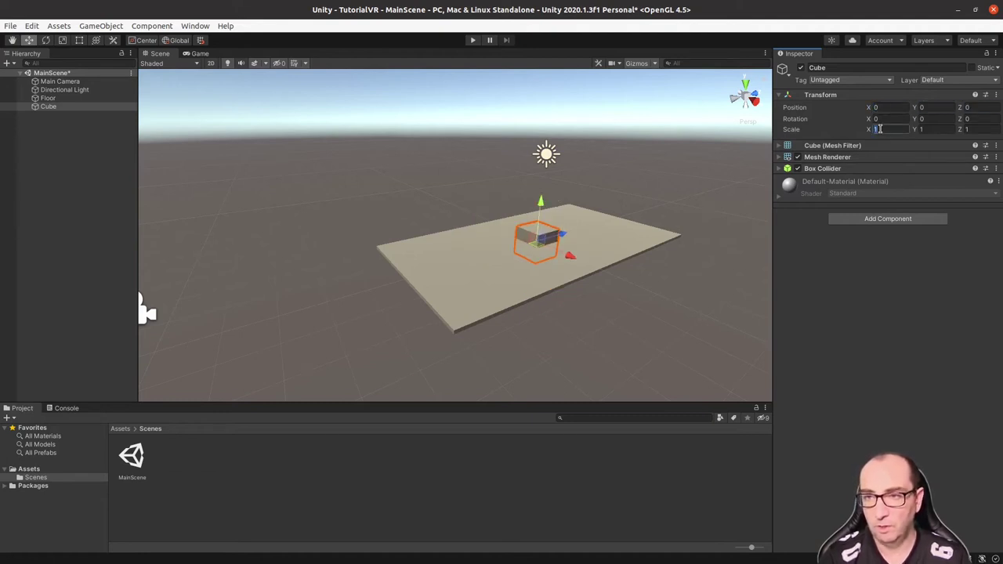
text(5)
key(Tab)
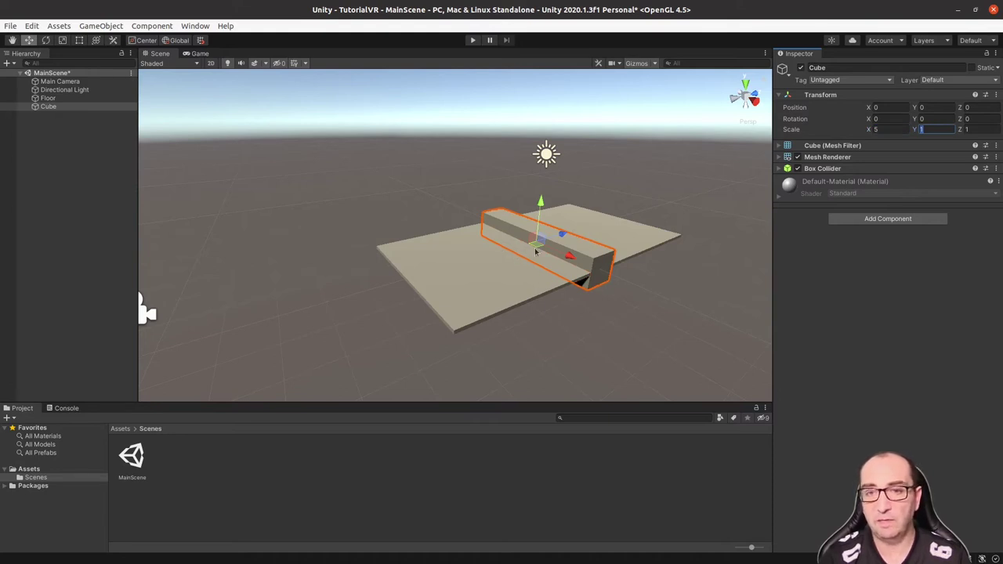
key(Tab)
text(0.1)
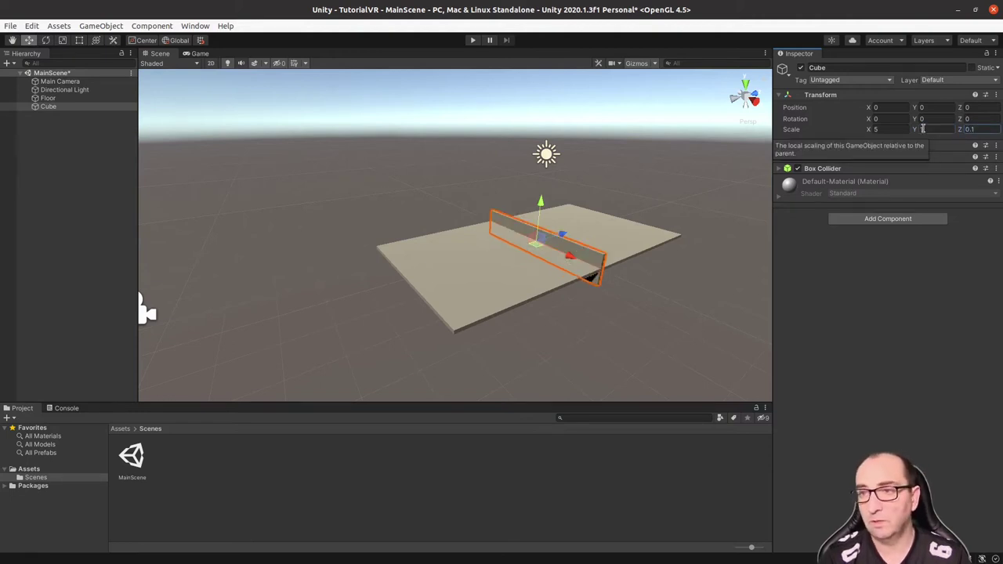
key(shift+Tab)
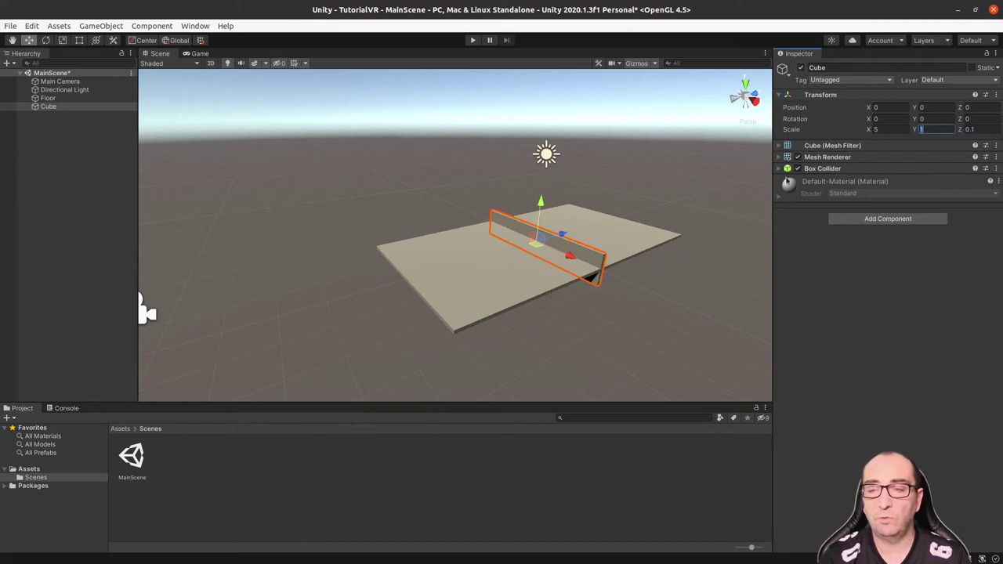
text(2)
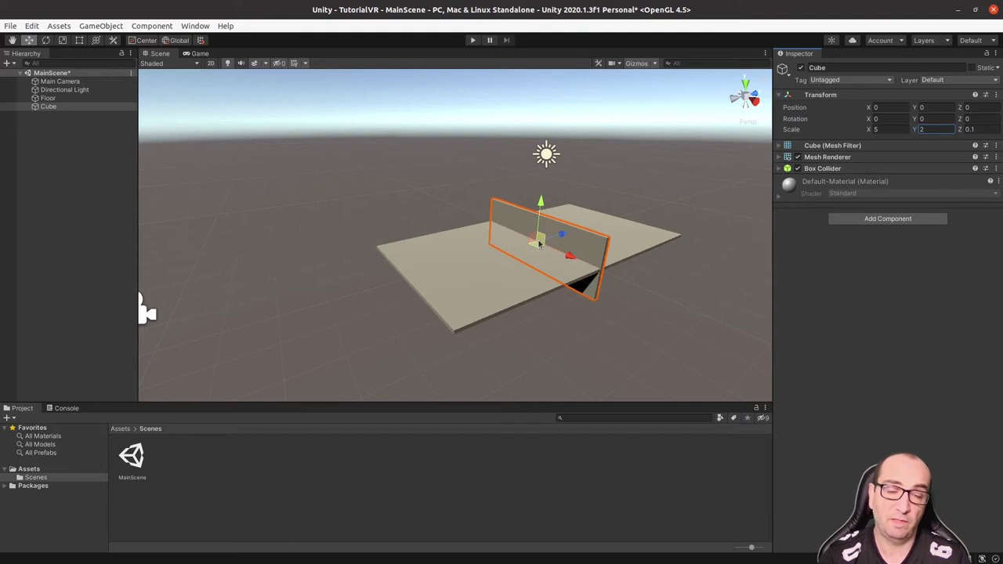
Set the wall's Position Y to 1 and Z to 5, placing it at 0, 1, 5
click(932, 106)
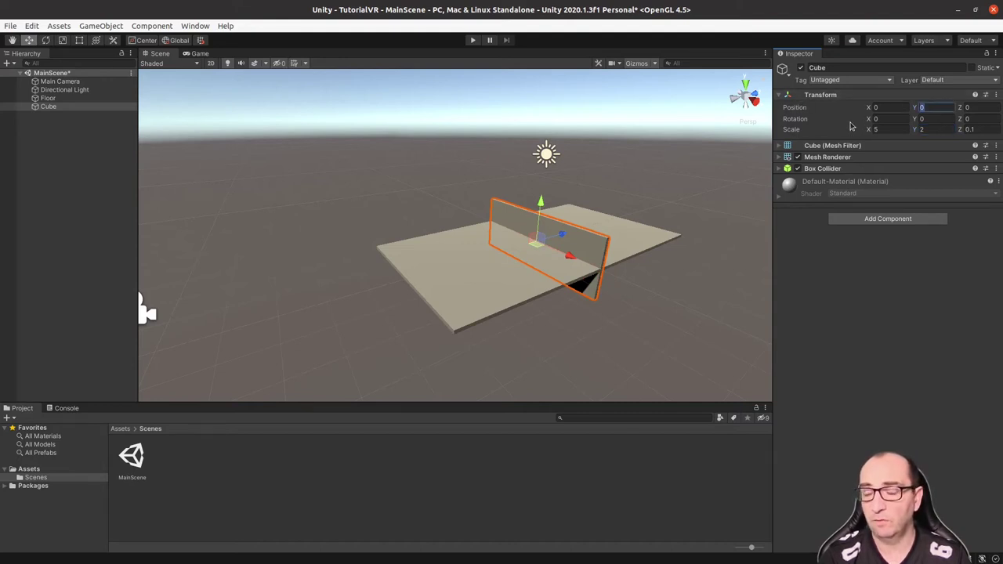
text(1)
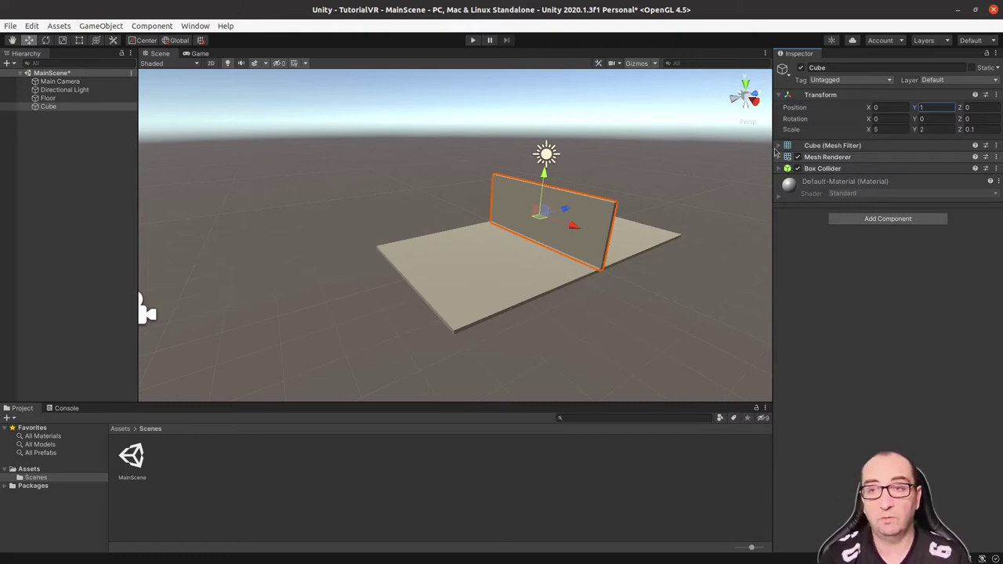
click(971, 108)
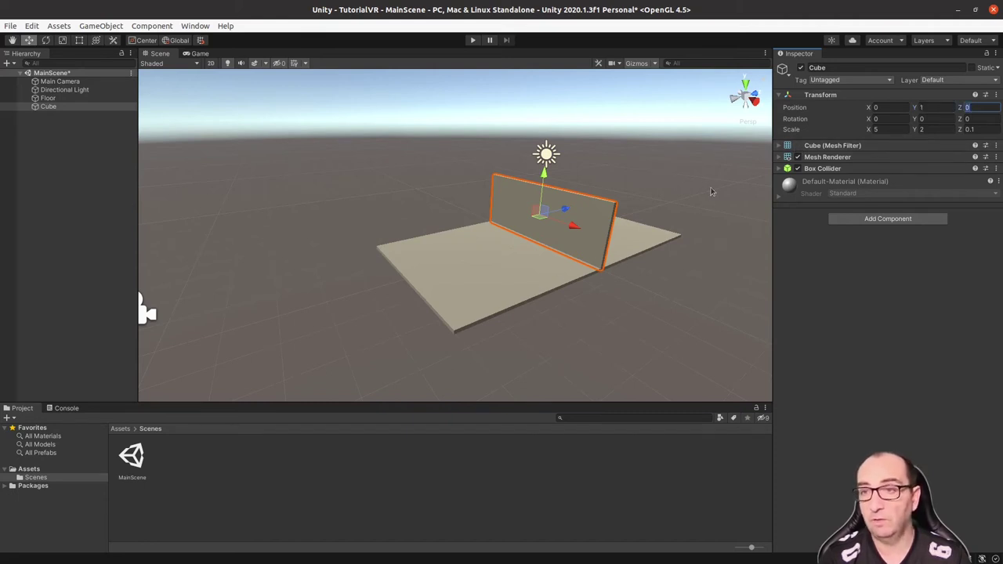
text(5)
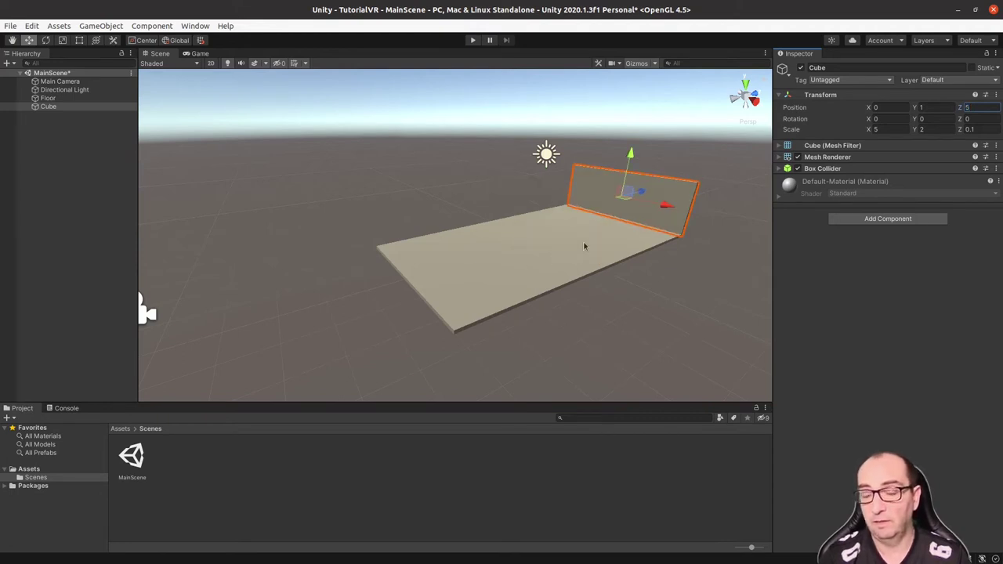
mouse_move(559, 256)
middle_down()
mouse_move(543, 301)
mouse_move(393, 303)
mouse_move(429, 303)
middle_up()
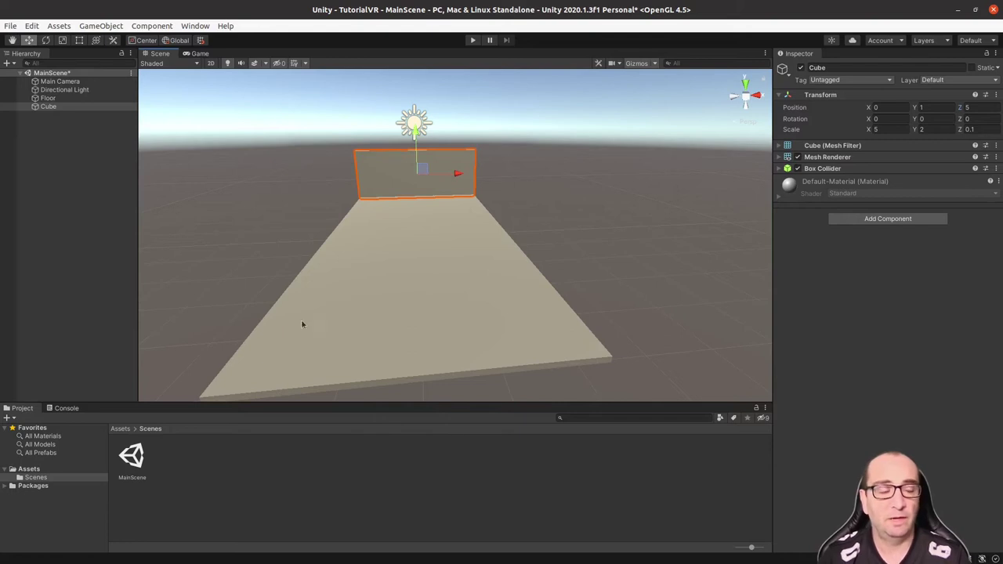
Rename the wall Cube in the Hierarchy to 'Front wall'
click(53, 107)
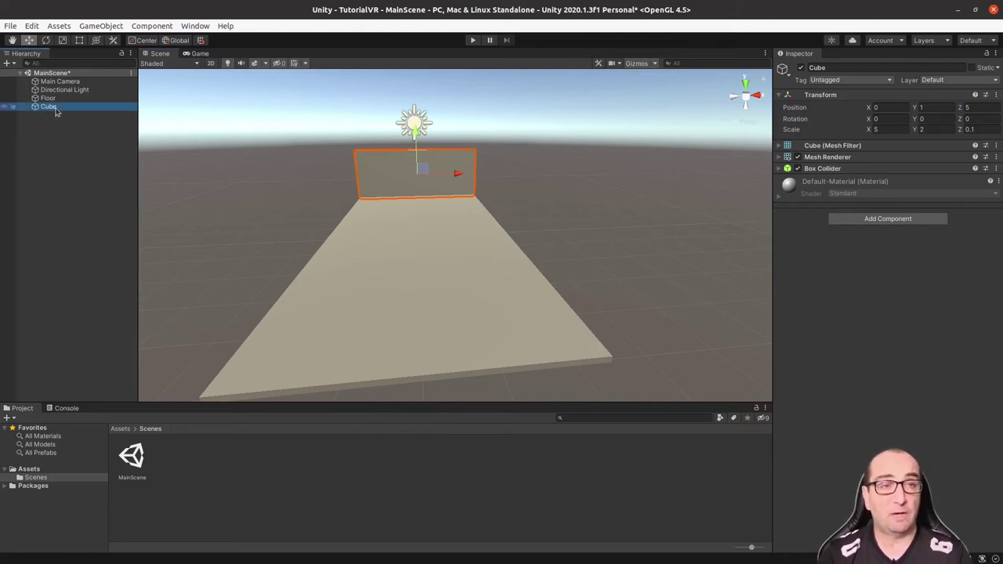
click(55, 108)
text(Front)
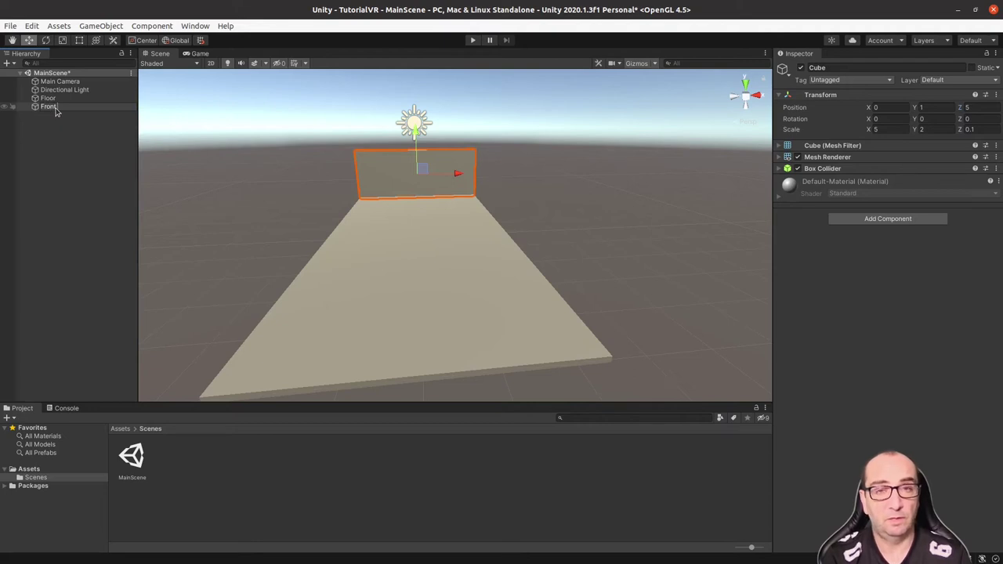
text( wall)
key(Return)
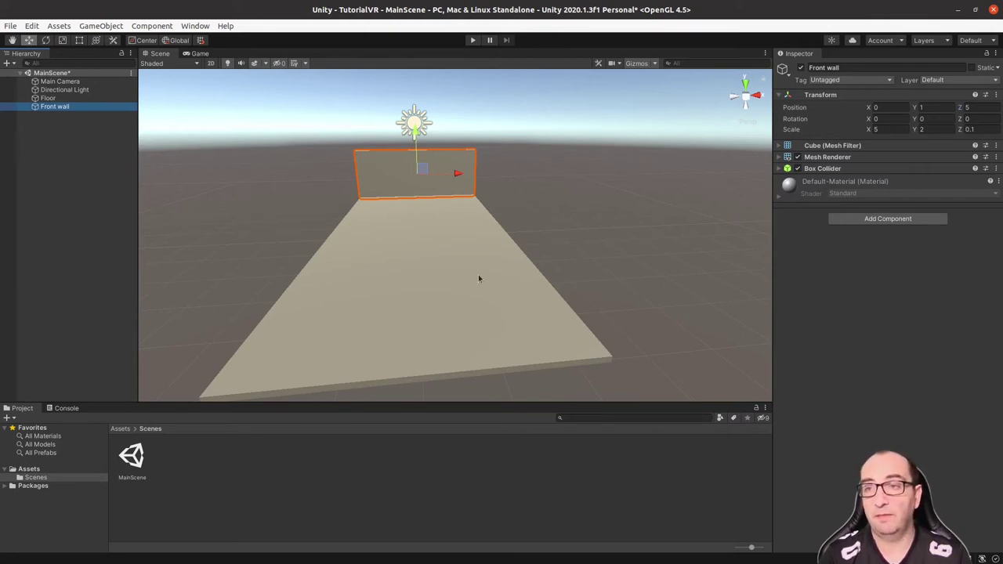
Duplicate the Front wall and name the copy 'Back wall'
right_click(64, 114)
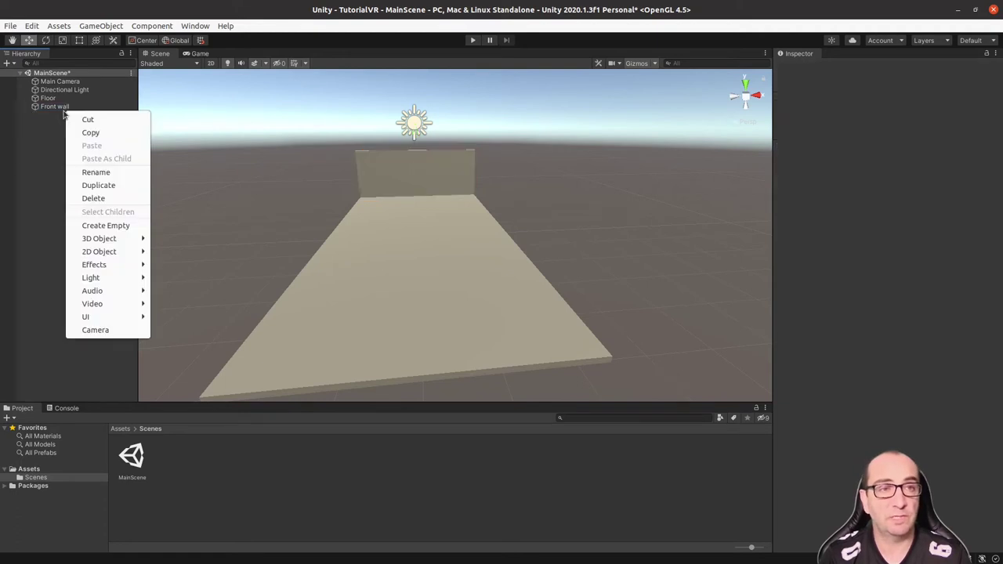
click(61, 109)
right_click(60, 109)
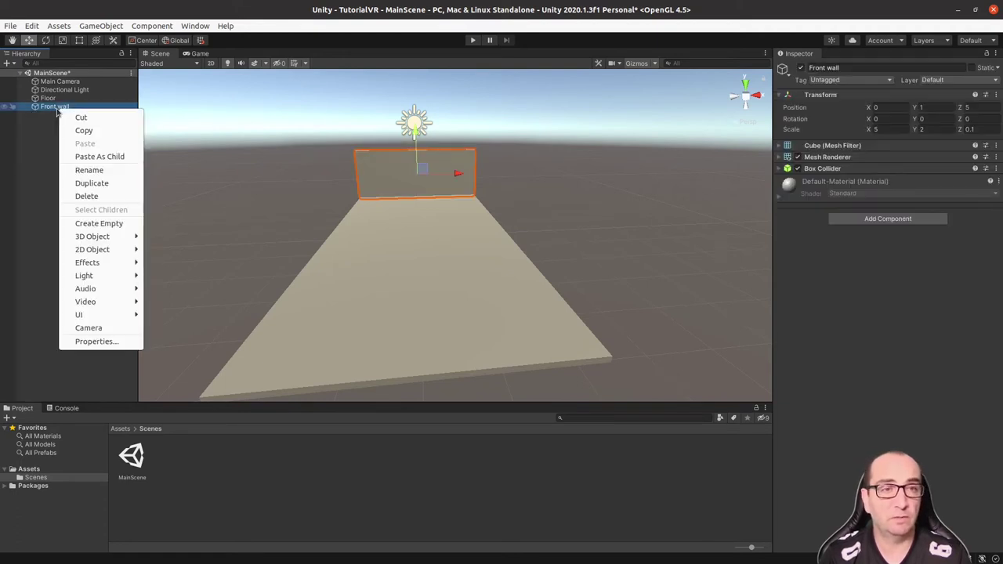
click(109, 184)
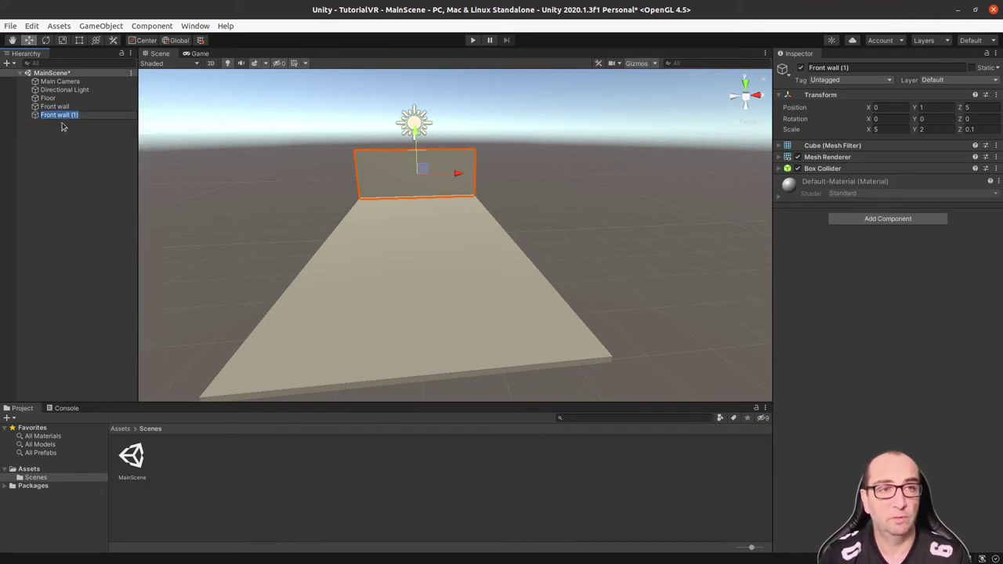
text(B)
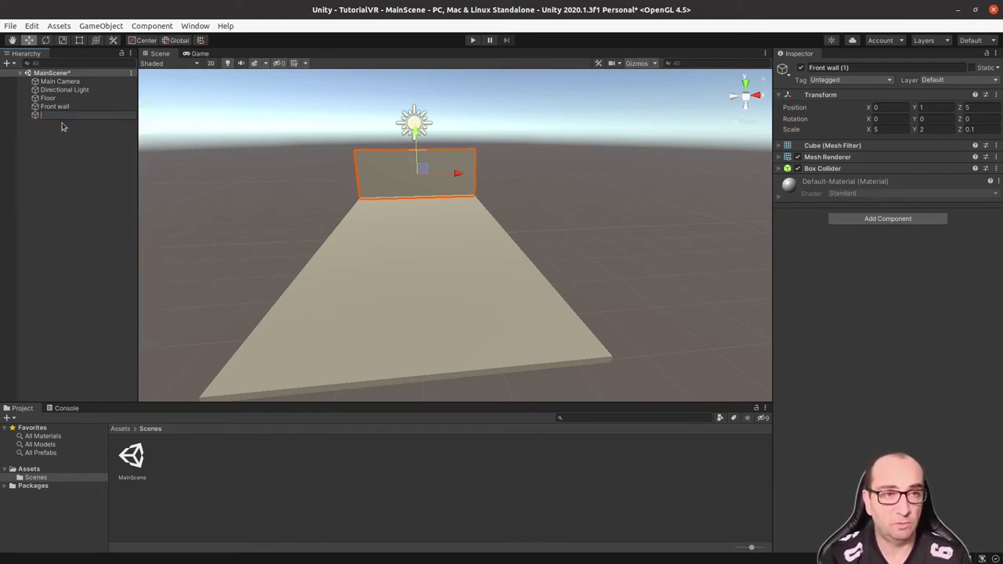
text(Back wall)
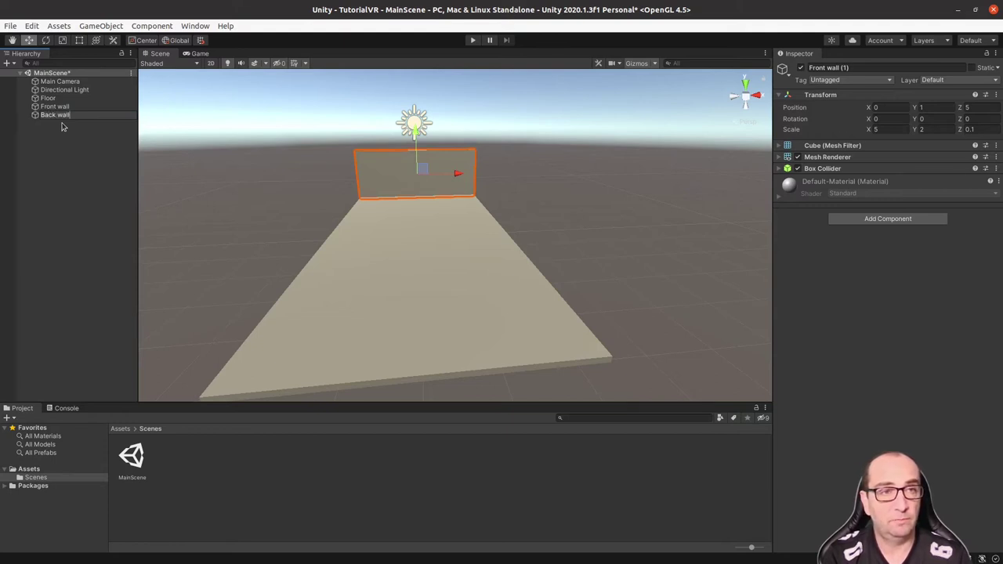
key(Return)
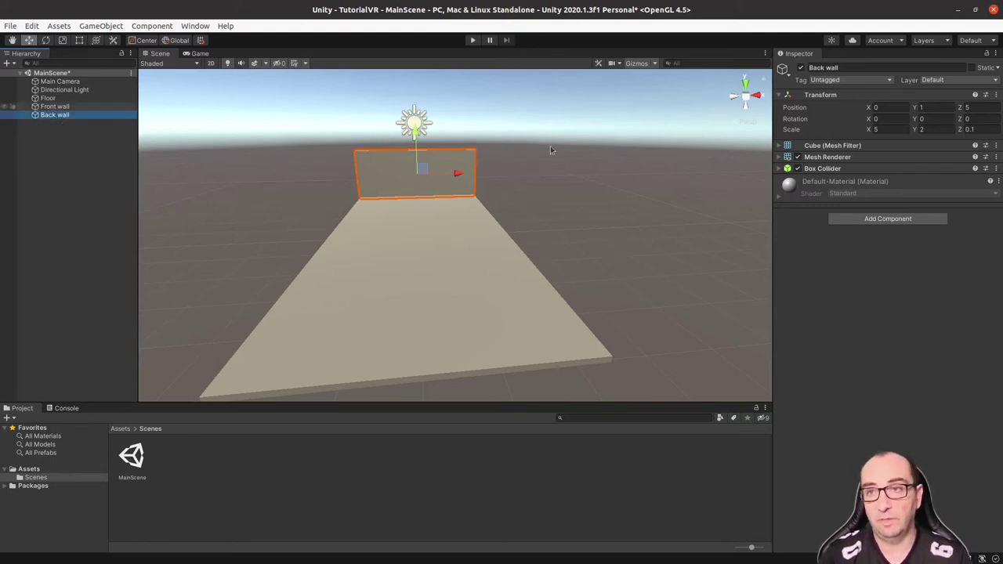
Move the Back wall to Position Z -5
click(975, 108)
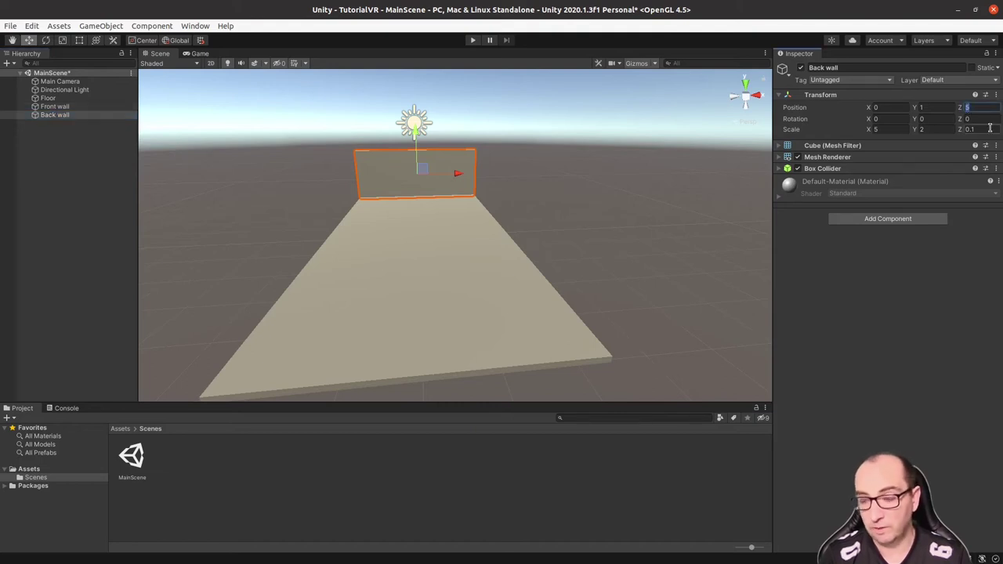
text(-5)
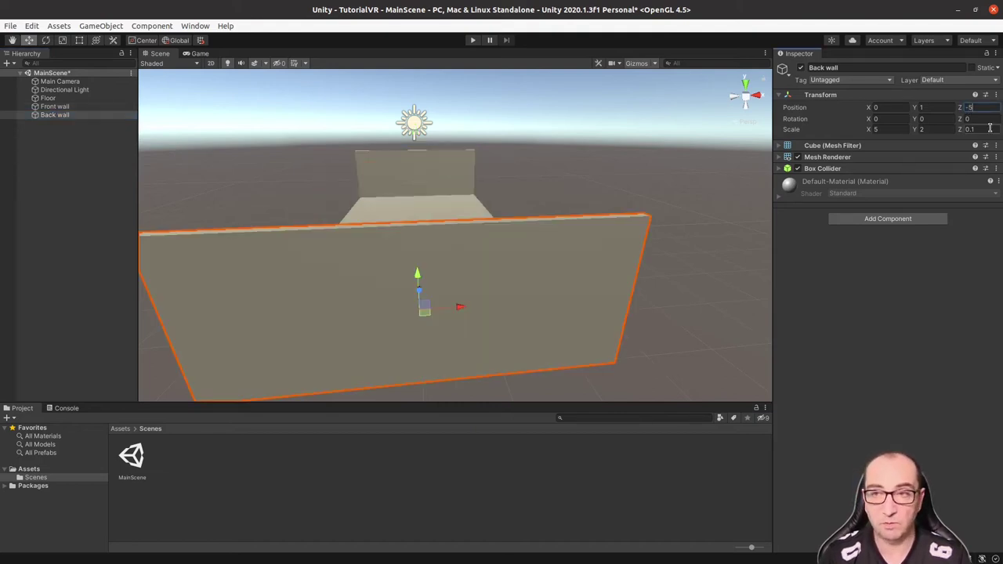
click(670, 248)
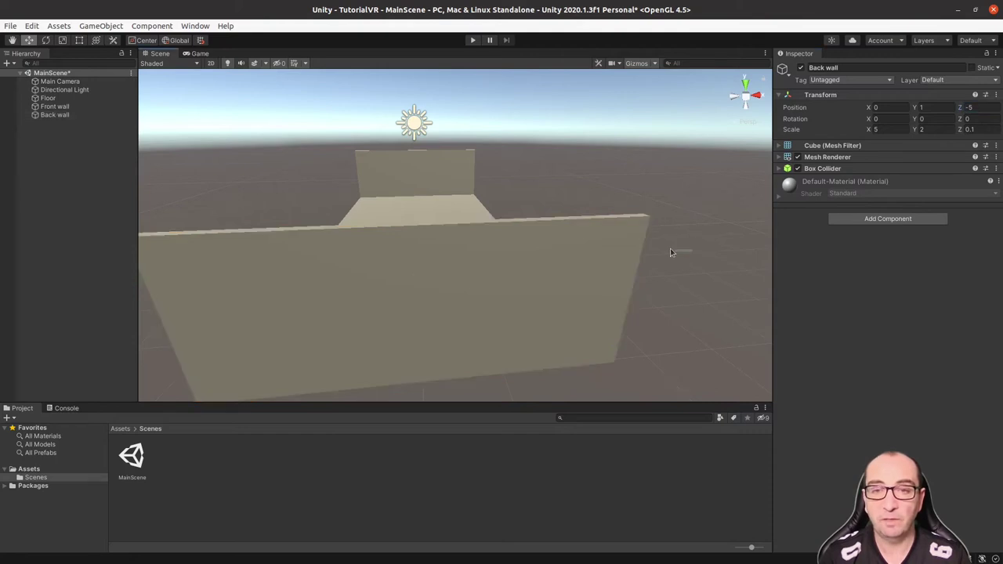
Select the floor and walls in turn and frame the Front wall with F
mouse_move(682, 270)
alt+mouse_down()
mouse_move(495, 247)
mouse_move(541, 261)
mouse_move(483, 260)
alt+mouse_up()
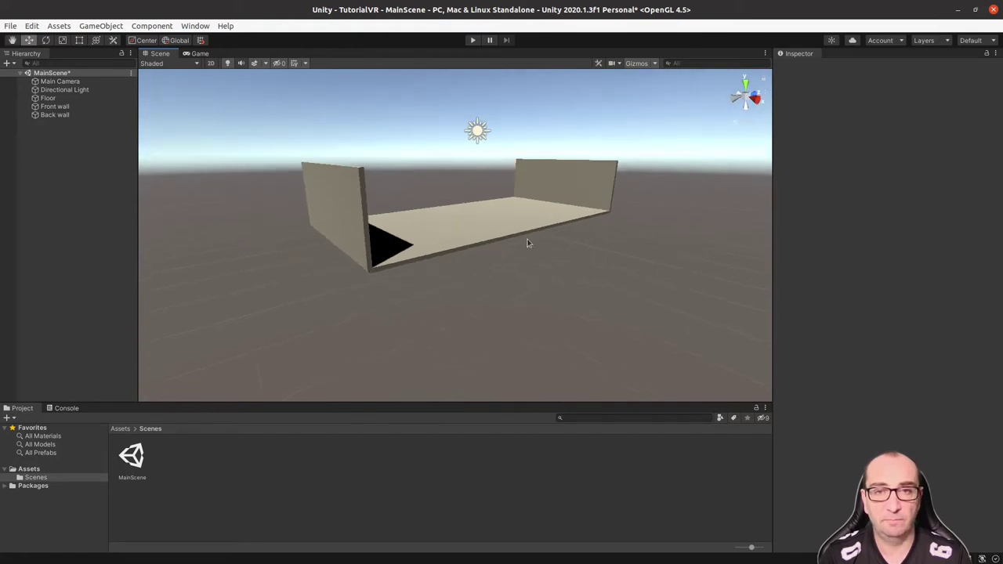
click(477, 240)
click(594, 174)
click(339, 203)
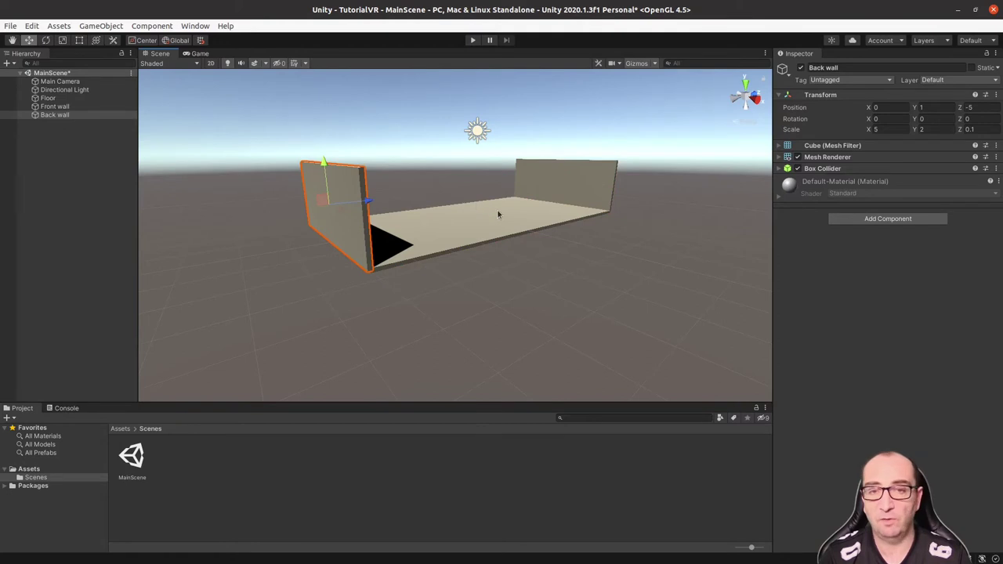
click(497, 213)
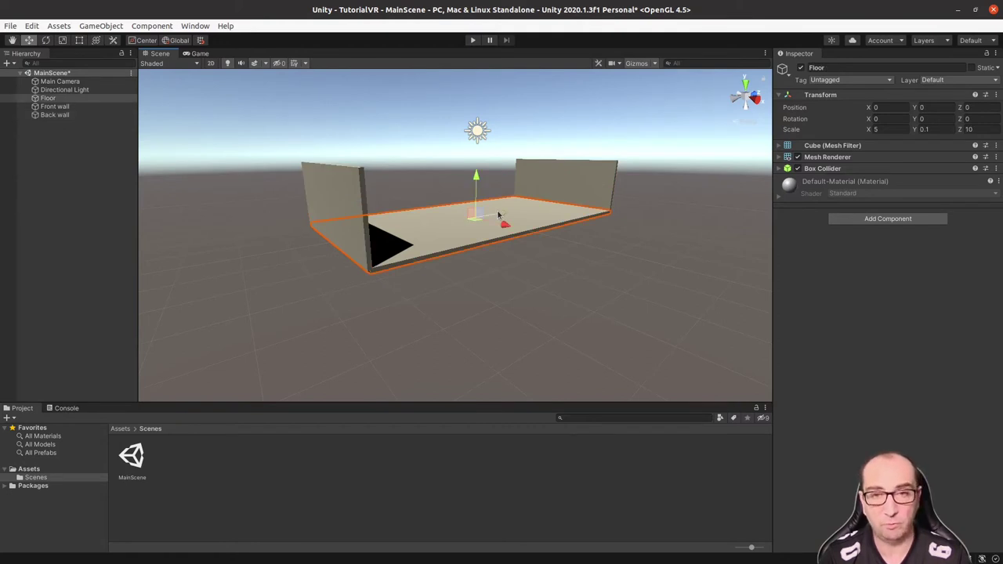
alt+drag(497, 214, 500, 215)
click(564, 206)
key(f)
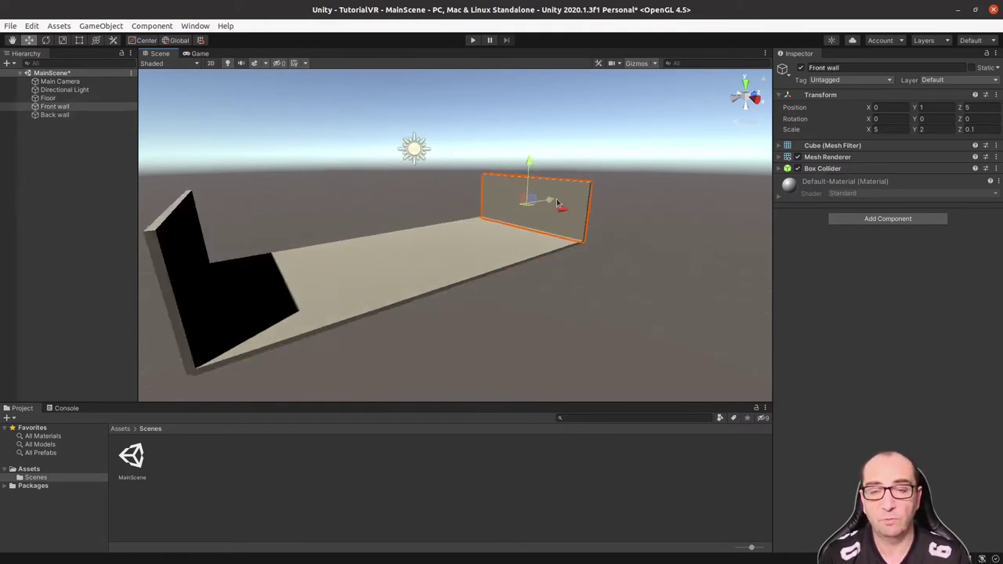
mouse_move(492, 309)
alt+mouse_down()
mouse_move(506, 302)
mouse_move(484, 271)
mouse_move(489, 305)
alt+mouse_up()
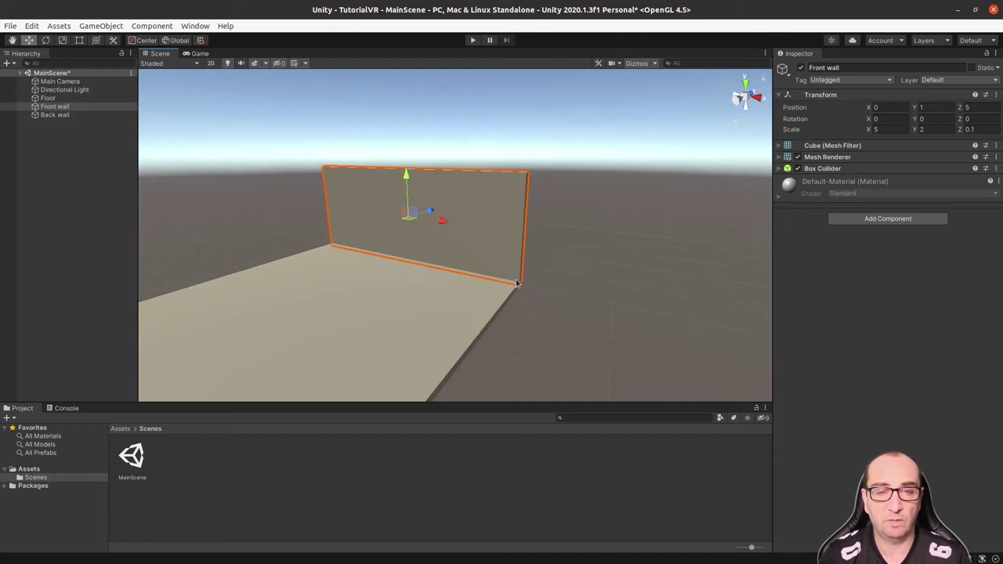
Frame the Floor, then the Back wall, with F and pan the view slightly left
click(443, 311)
key(f)
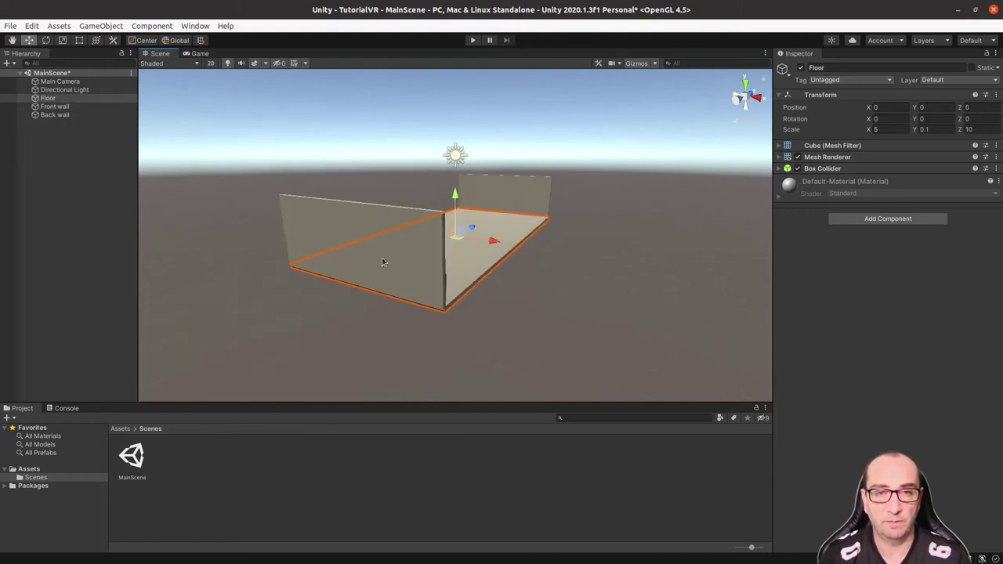
click(381, 262)
key(f)
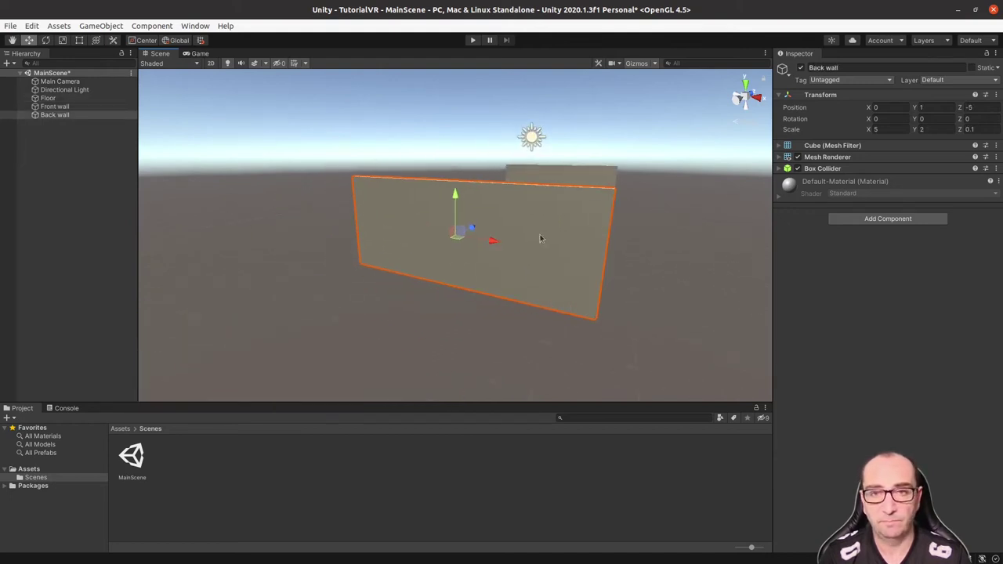
middle_drag(606, 254, 595, 258)
middle_drag(492, 268, 477, 273)
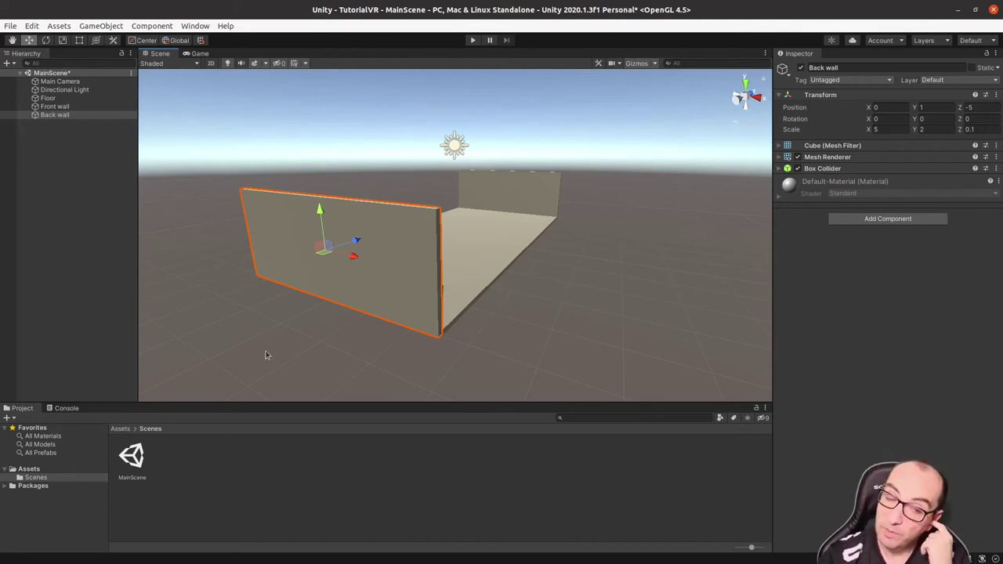
Show the top-level Assets in the Project panel
click(122, 428)
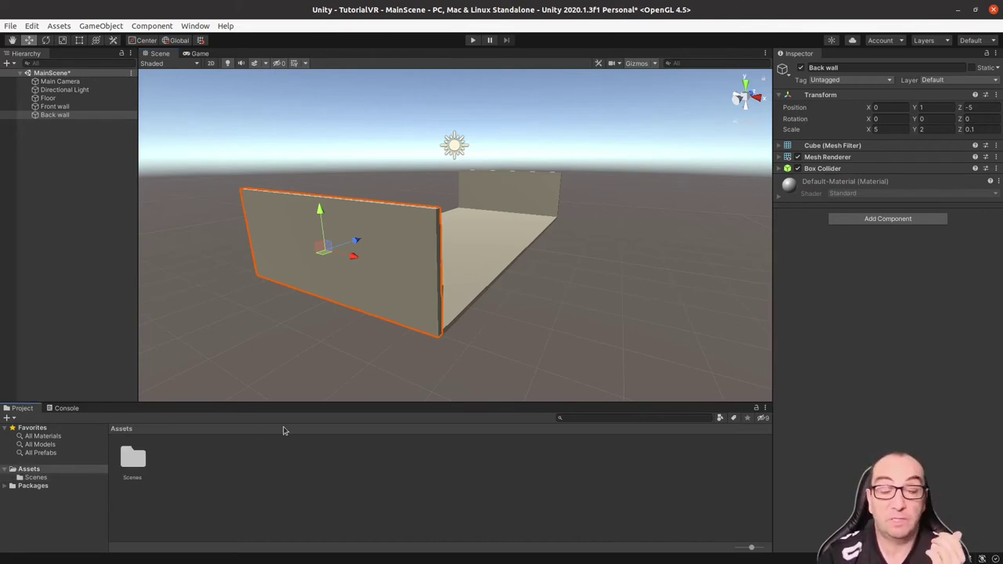
right_drag(553, 329, 447, 312)
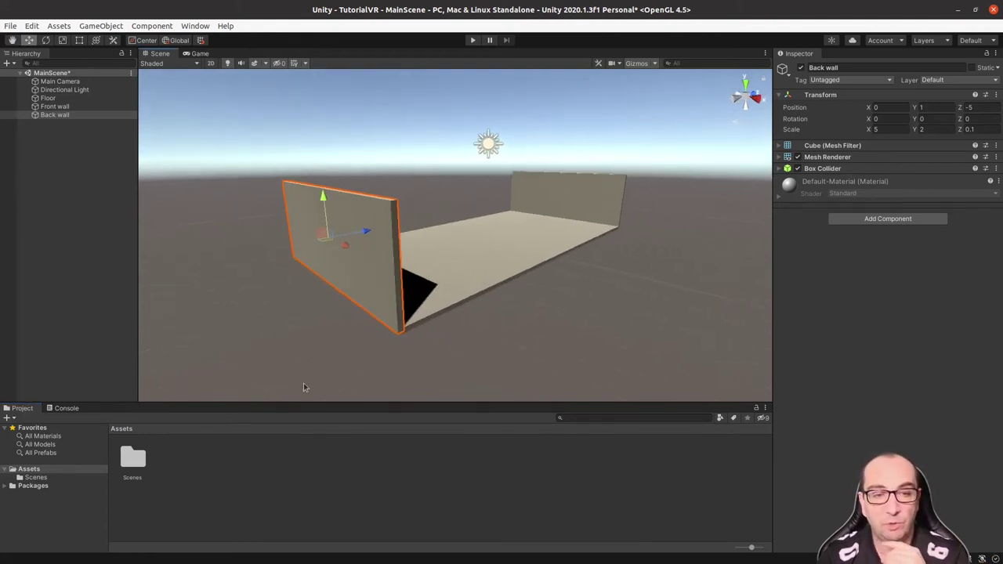
right_click(177, 466)
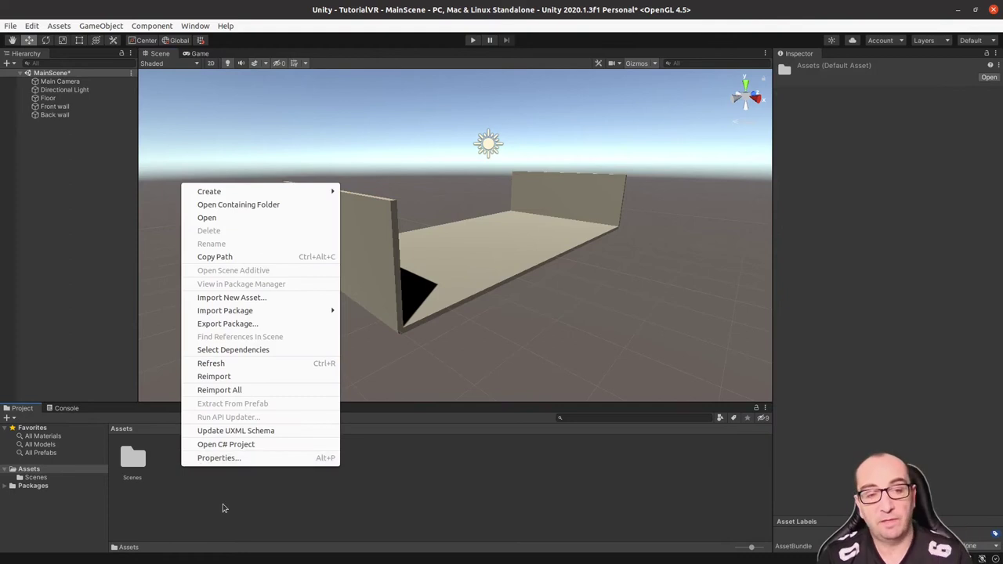
click(274, 487)
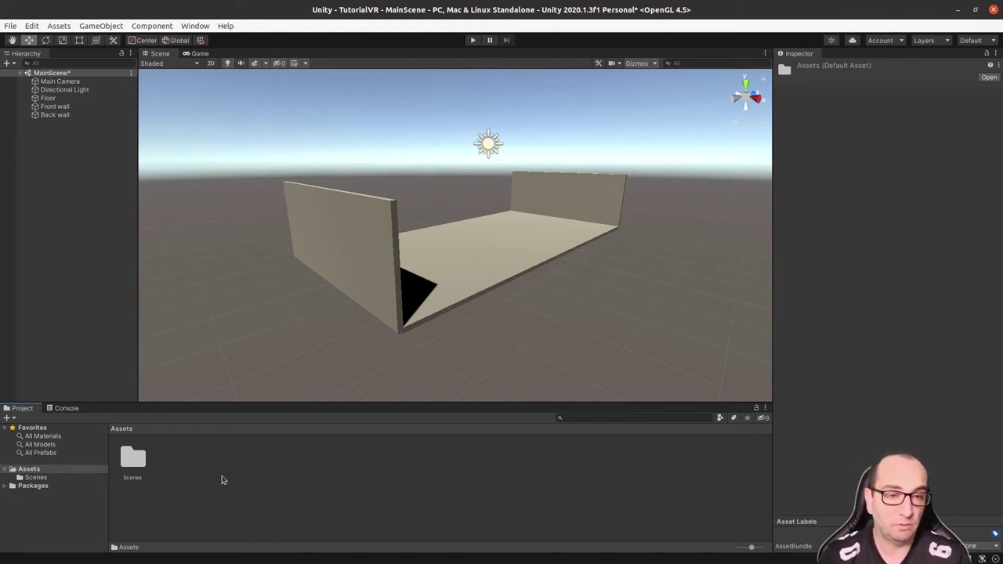
Create a folder named 'Materials' in Assets and open it
right_click(223, 480)
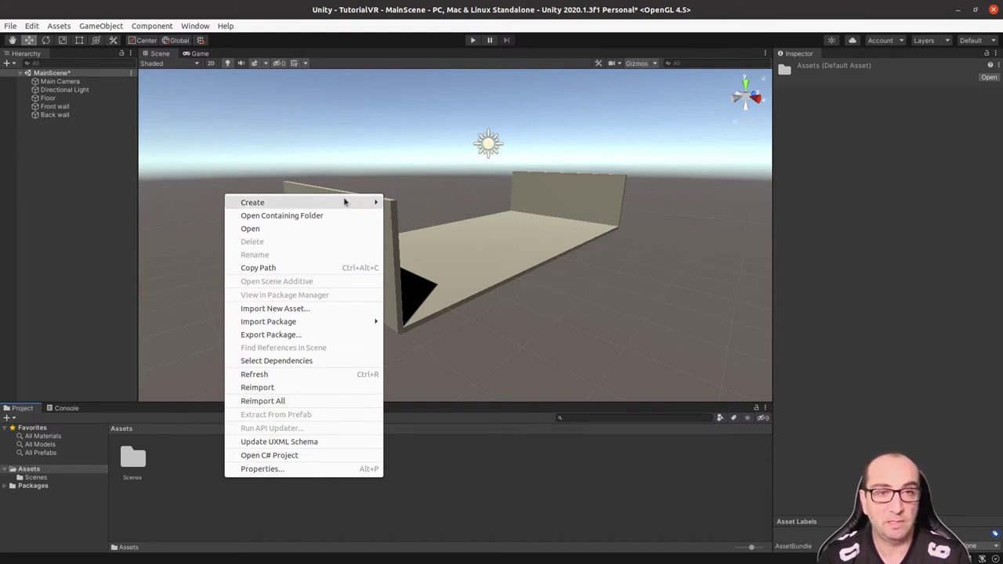
mouse_move(320, 204)
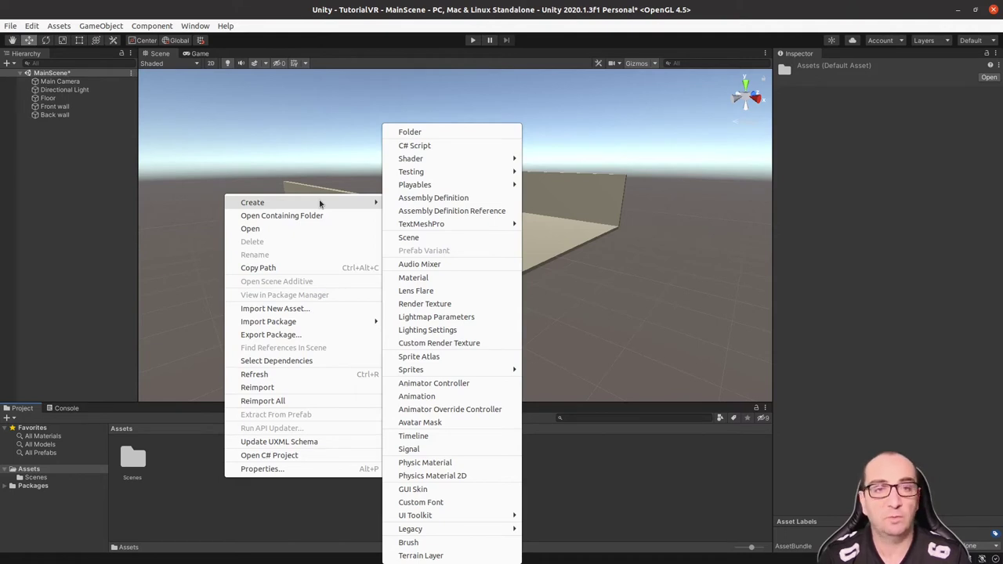
click(466, 133)
text(Materials)
key(Return)
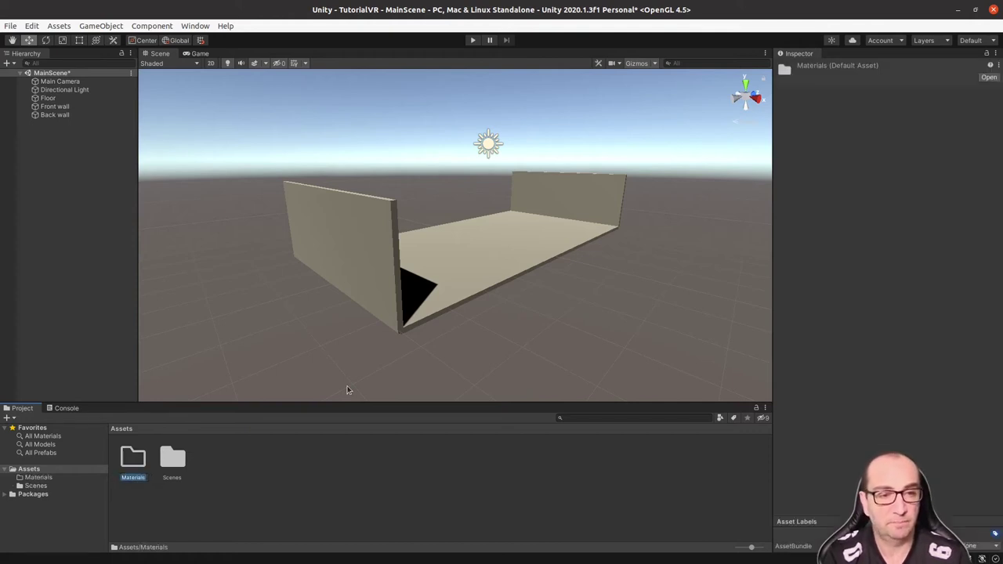
double_click(133, 458)
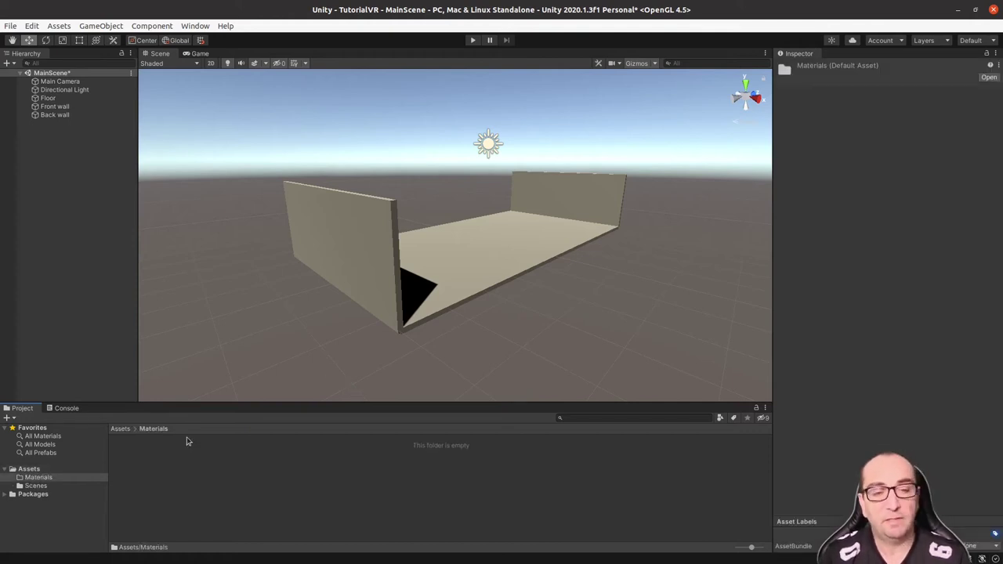
Create a new Standard material in the Materials folder named Floor Material
right_click(282, 462)
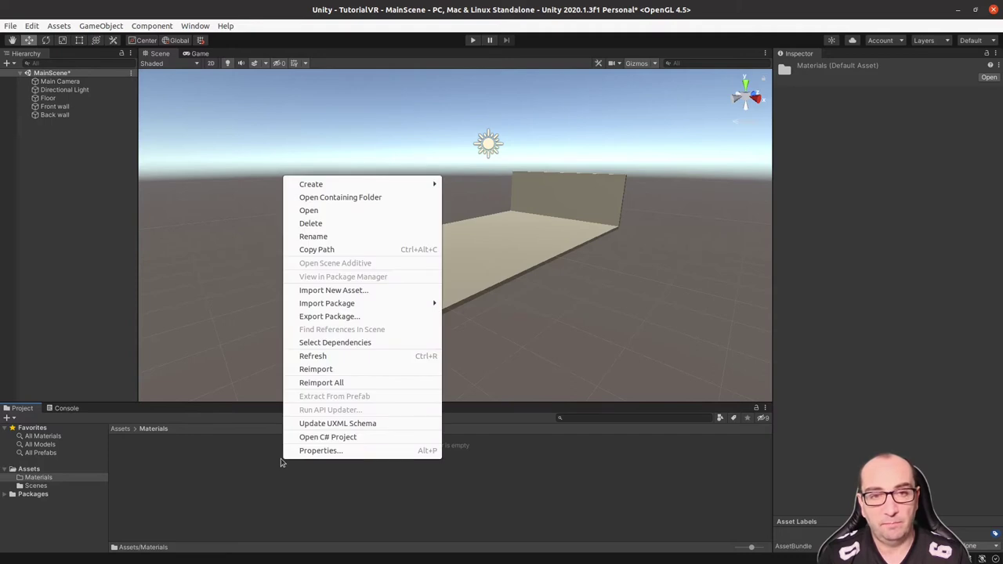
click(300, 480)
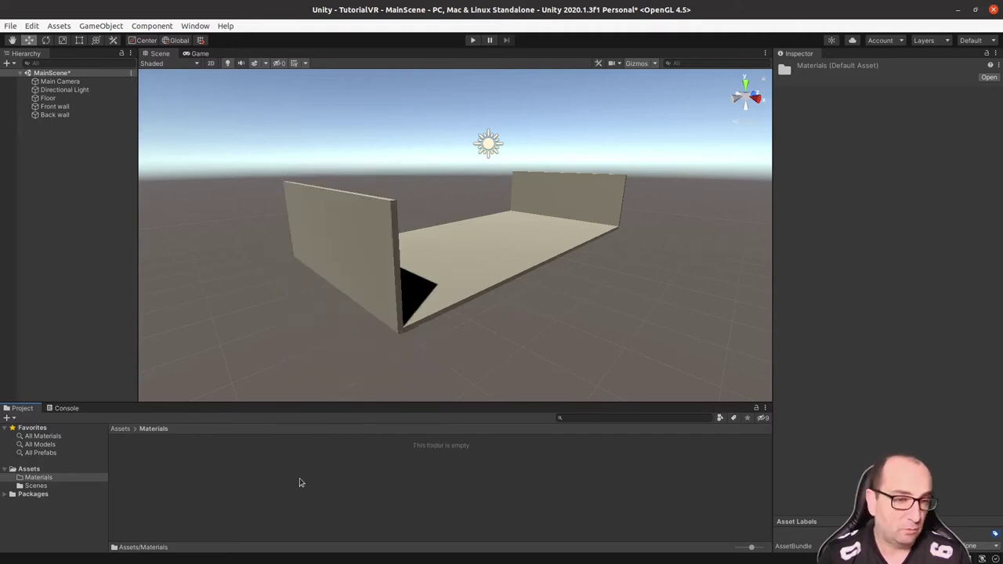
right_click(223, 484)
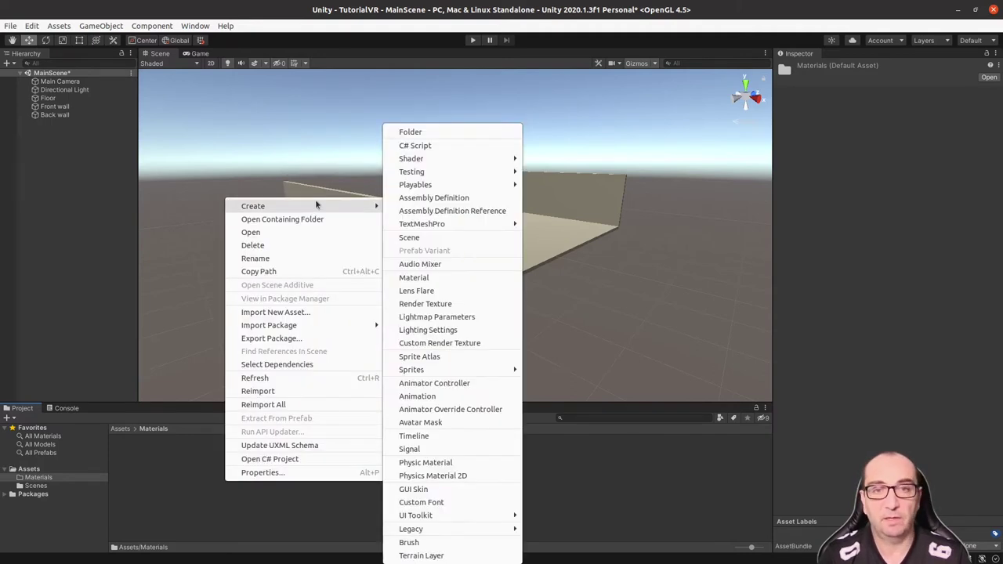
click(454, 278)
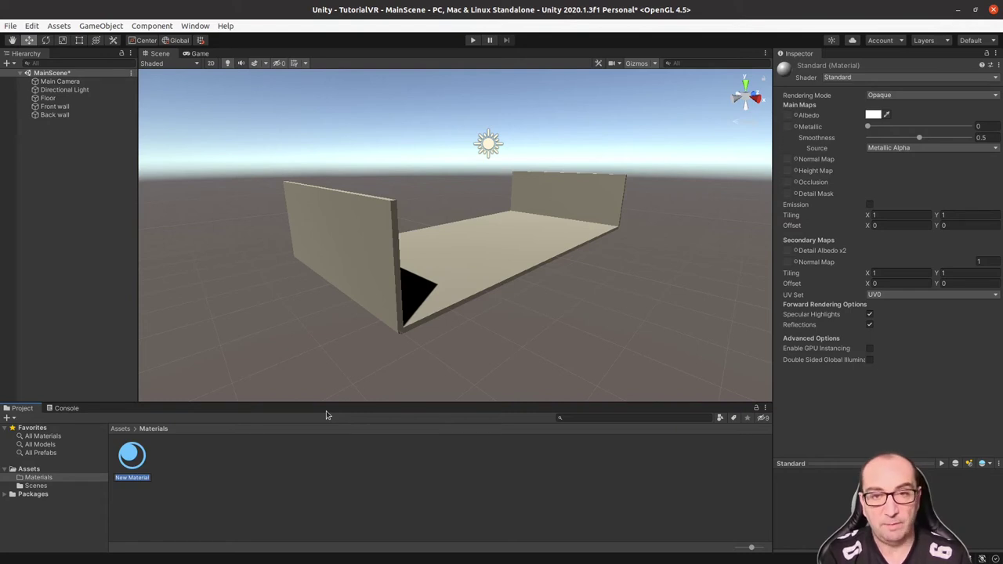
text(F)
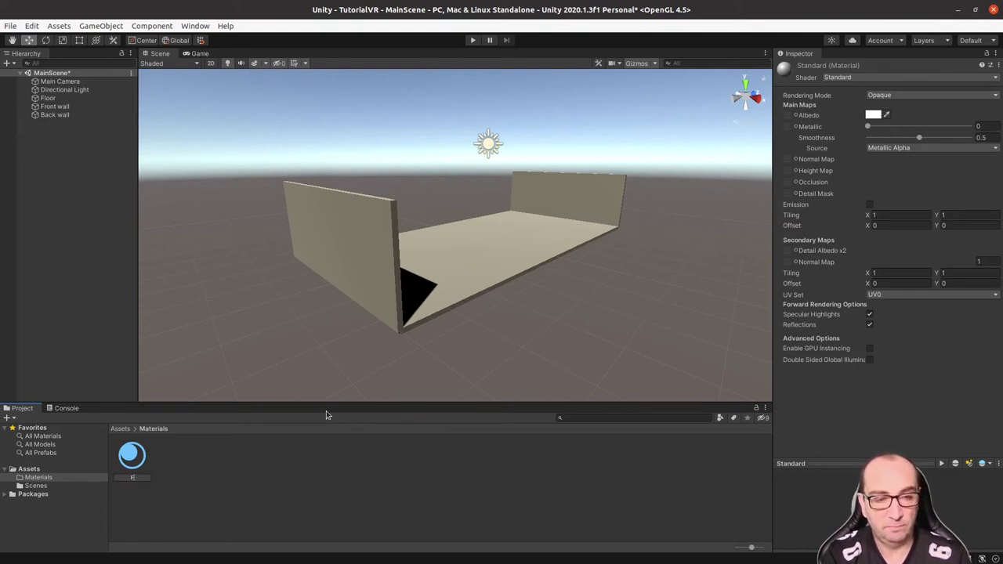
text(lo M)
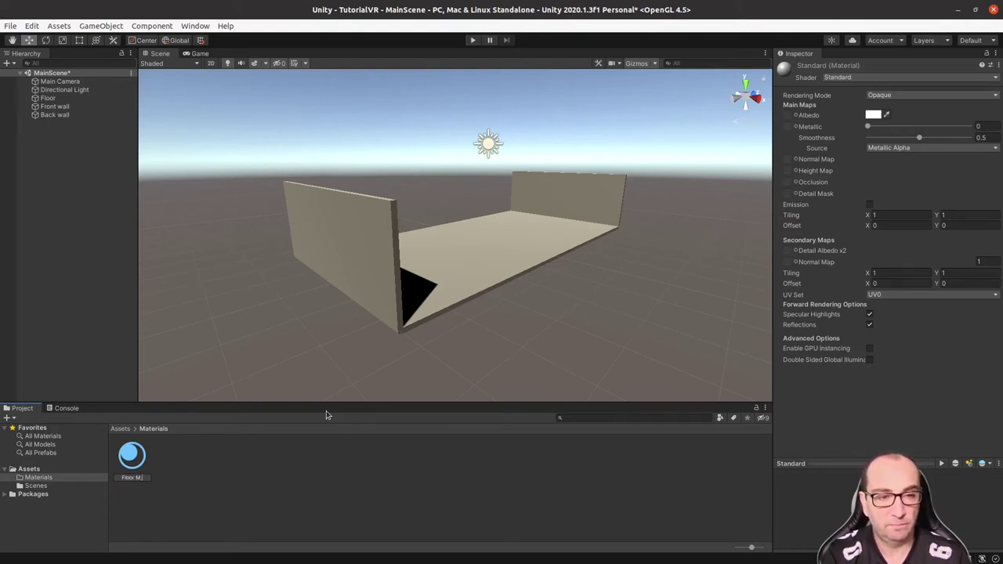
text(aterial)
key(Return)
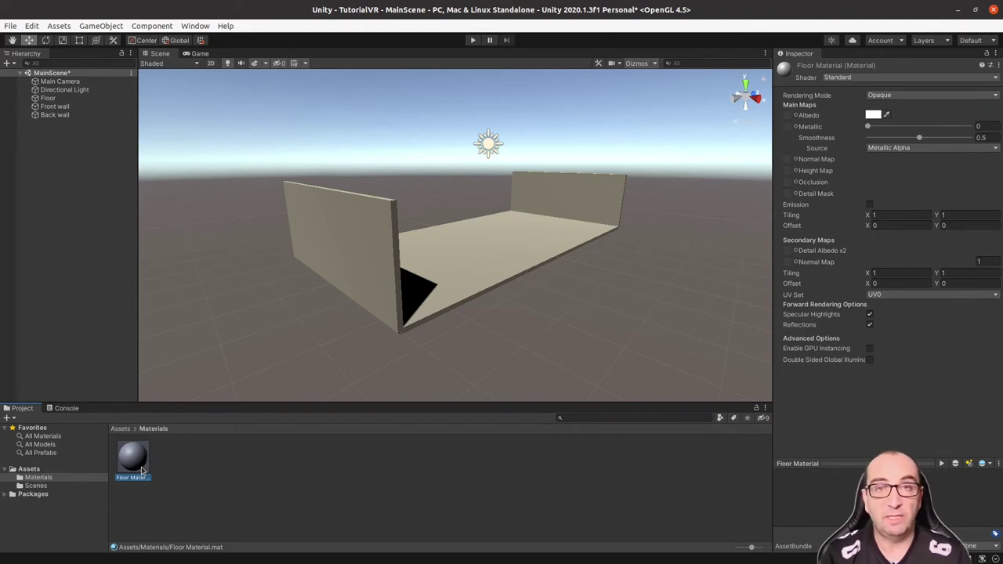
Add a folder named Textures inside Materials and open it
right_click(188, 469)
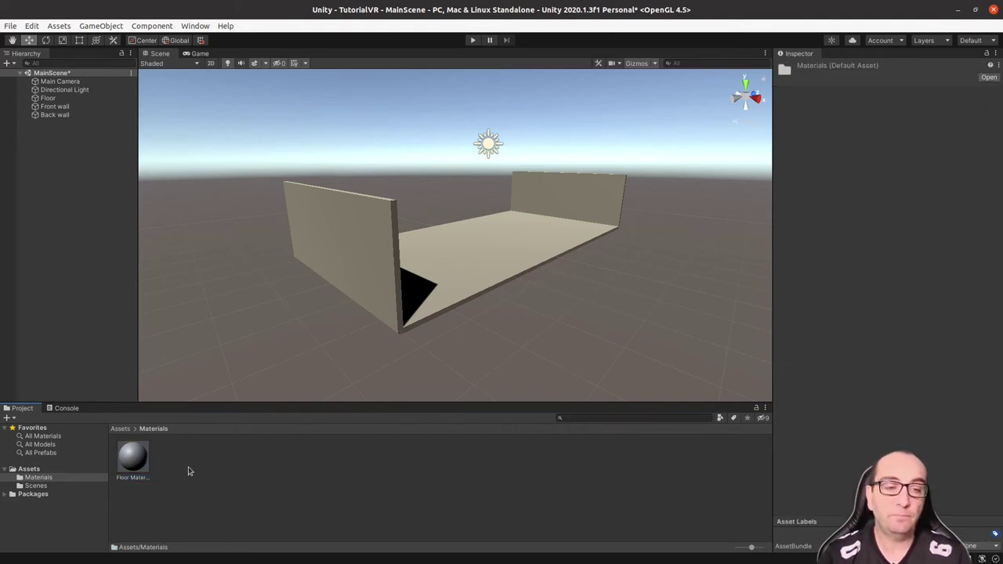
mouse_move(295, 201)
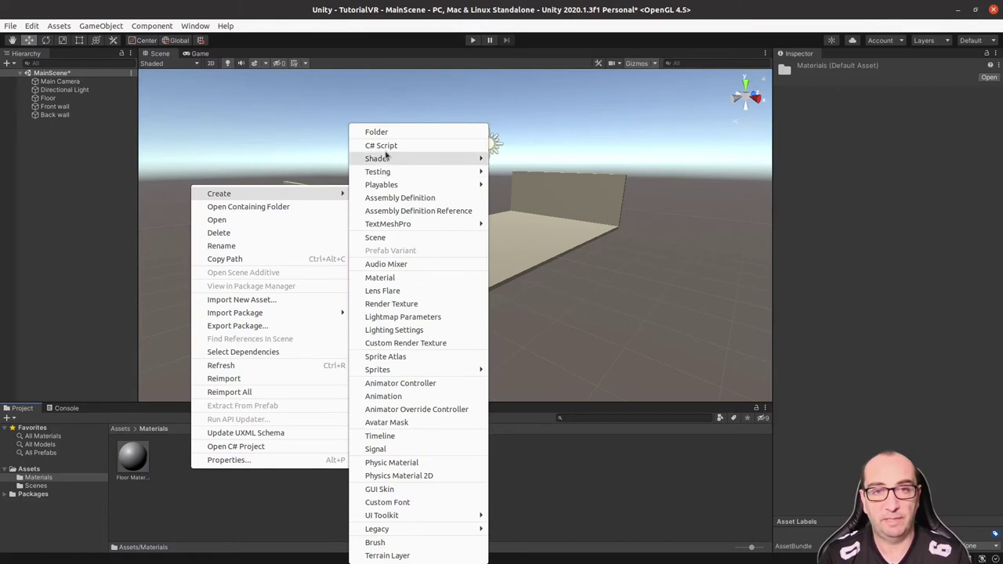
click(411, 134)
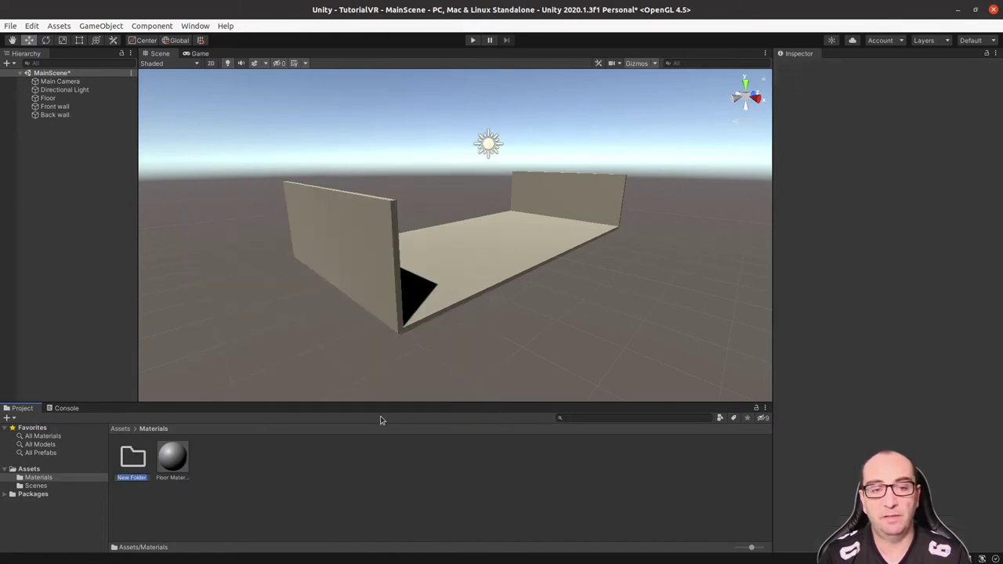
text(Text)
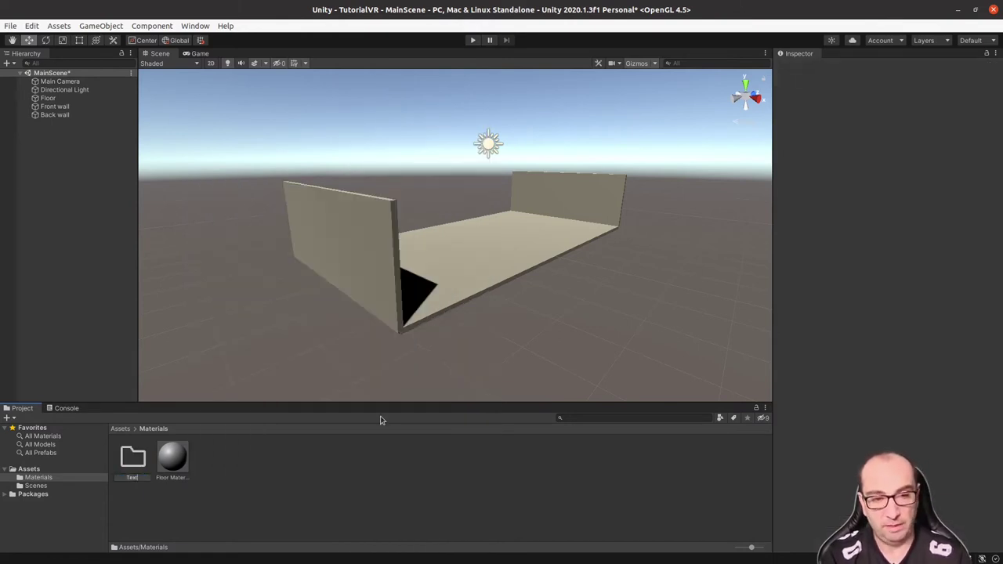
text(ures)
key(Return)
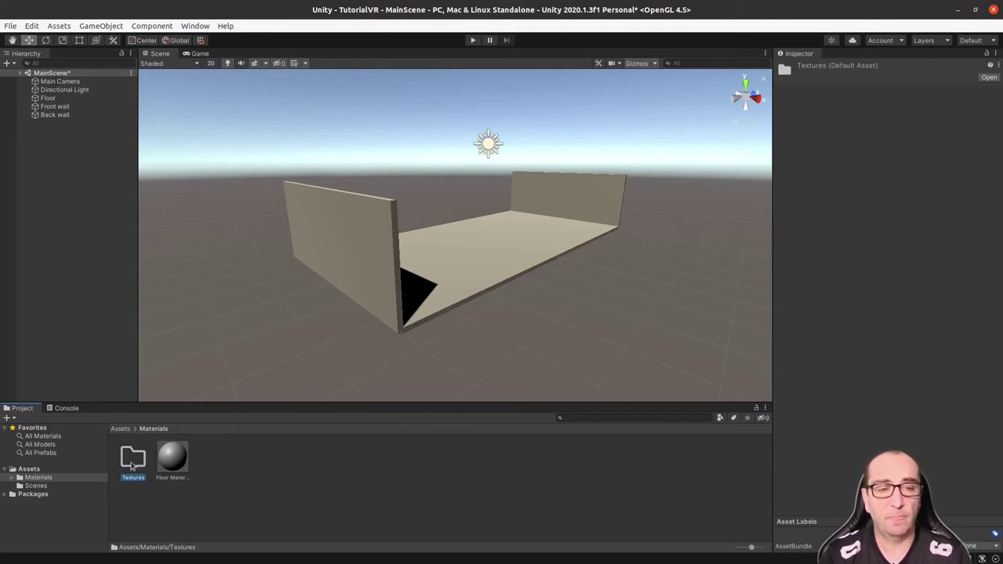
double_click(132, 464)
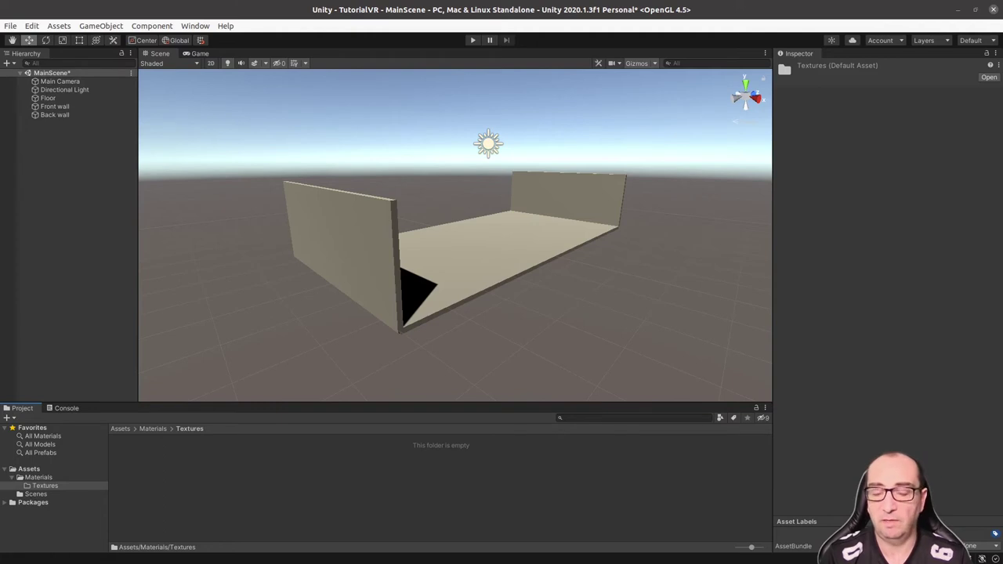
Drag the two concrete and two grass path texture images from the file manager into Textures
right_click(467, 477)
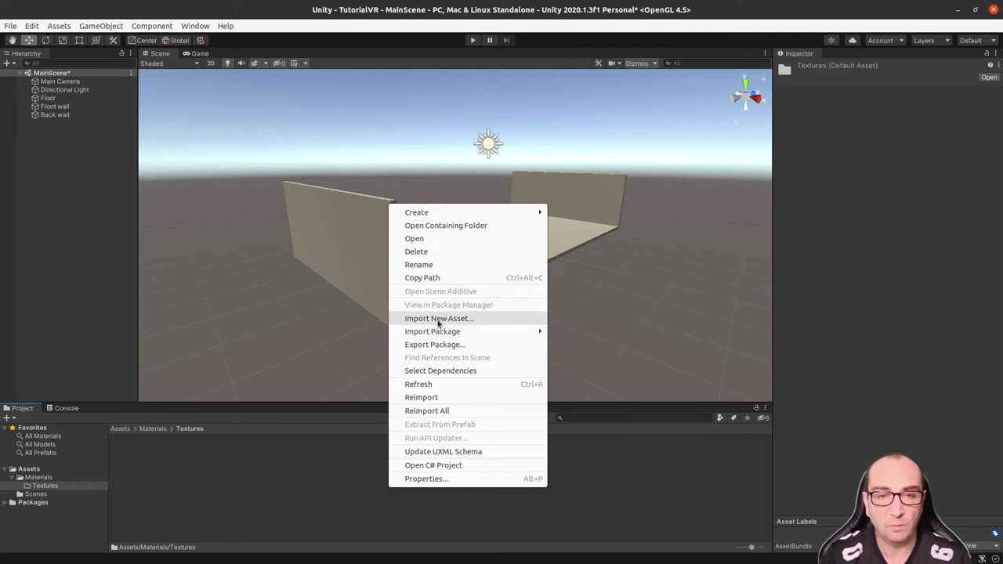
mouse_move(510, 330)
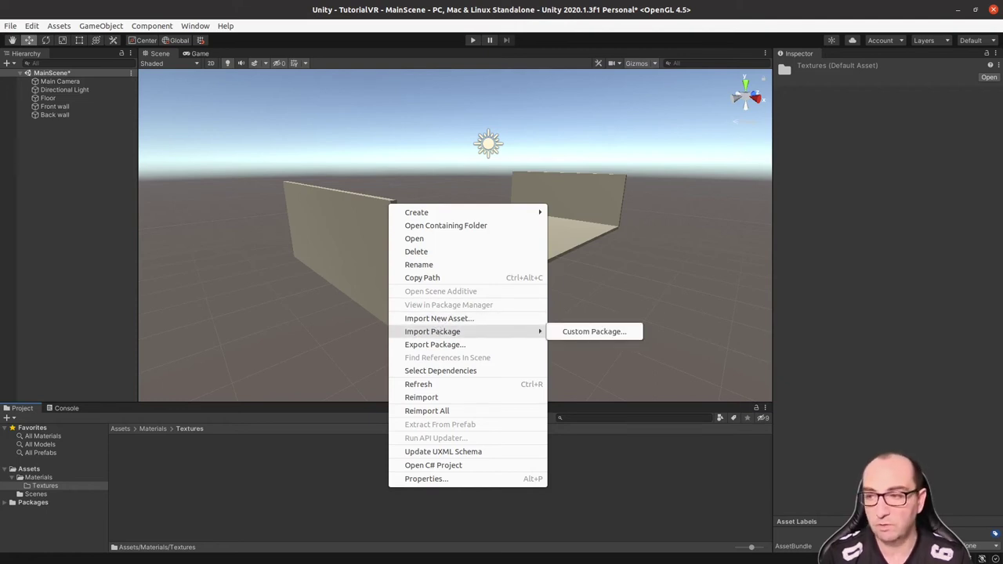
click(593, 332)
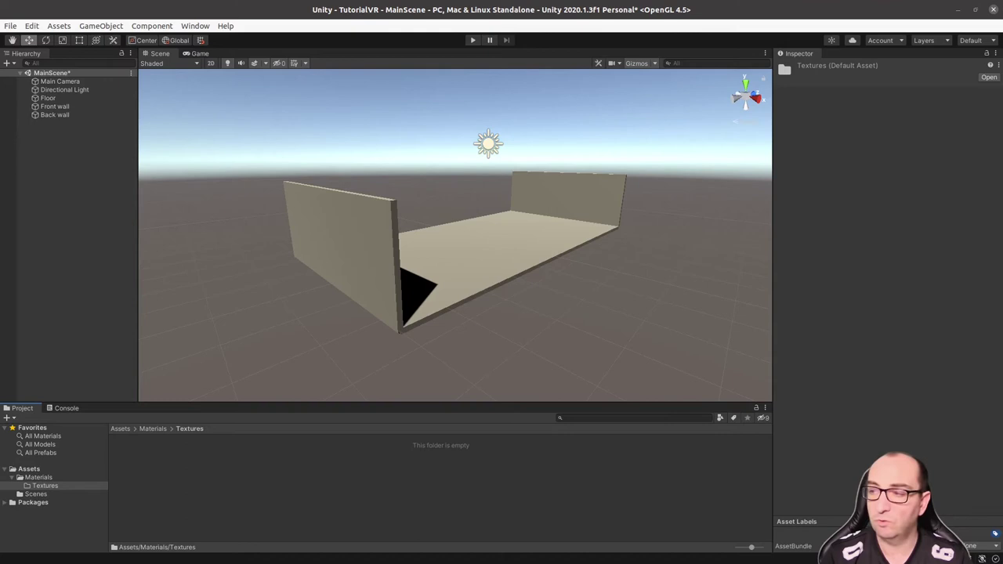
drag(830, 332, 479, 449)
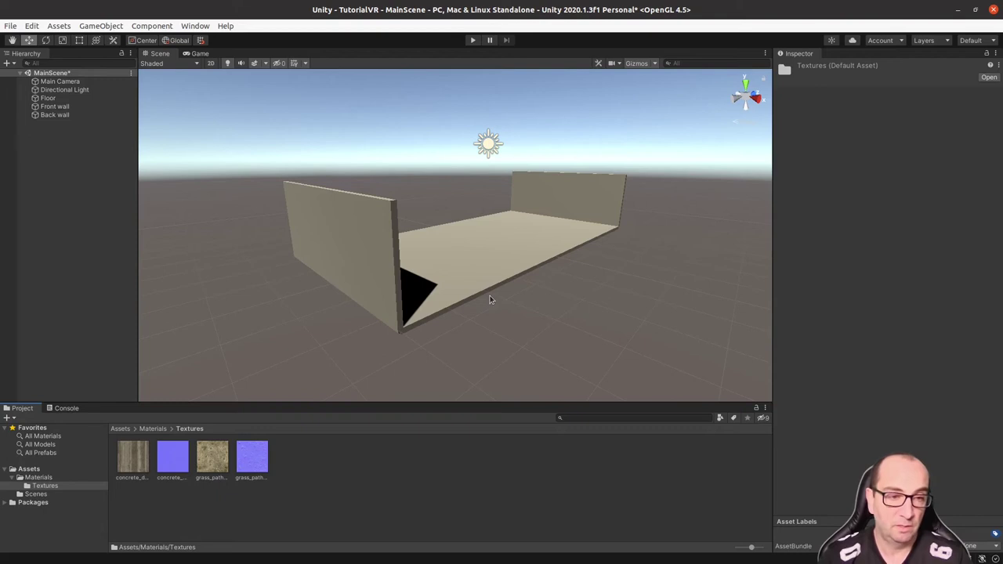
Inspect the grass path colour texture and normal map, then return to the Materials folder
click(210, 462)
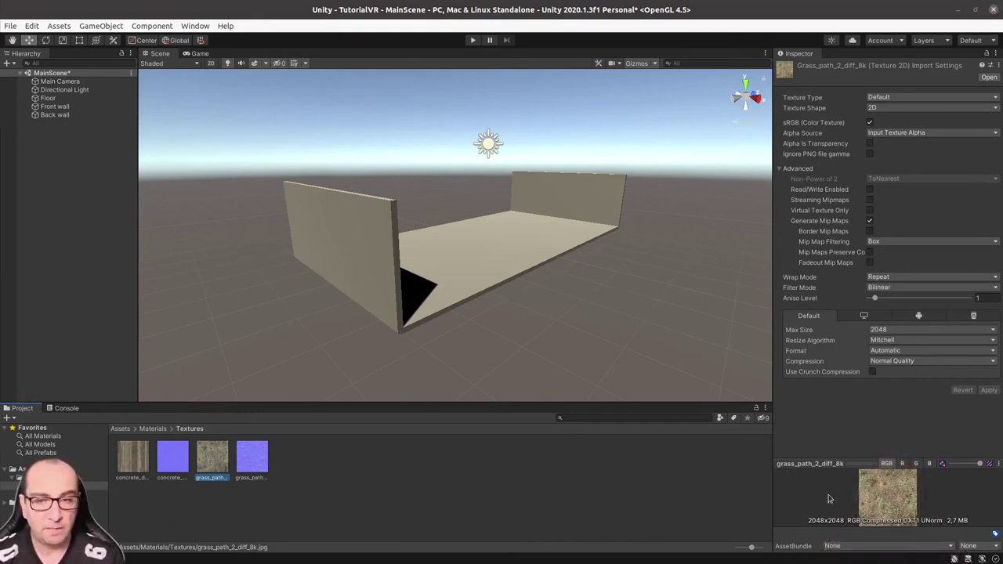
drag(836, 458, 841, 283)
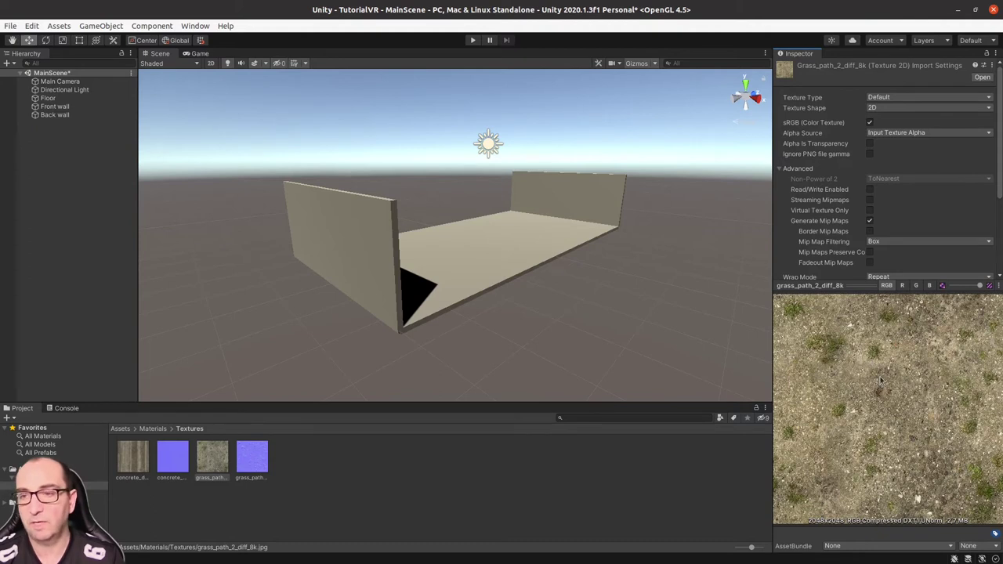
click(260, 461)
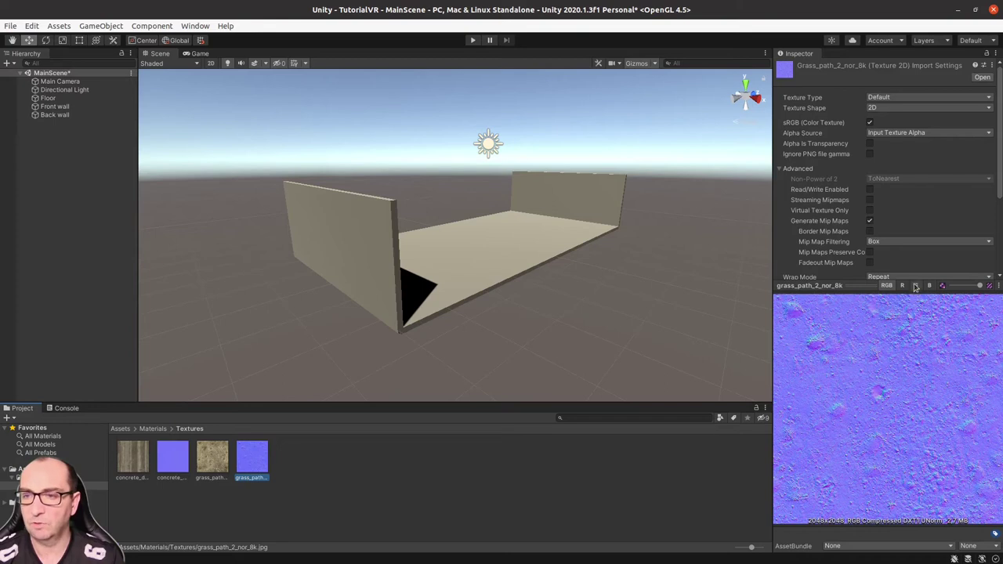
click(211, 456)
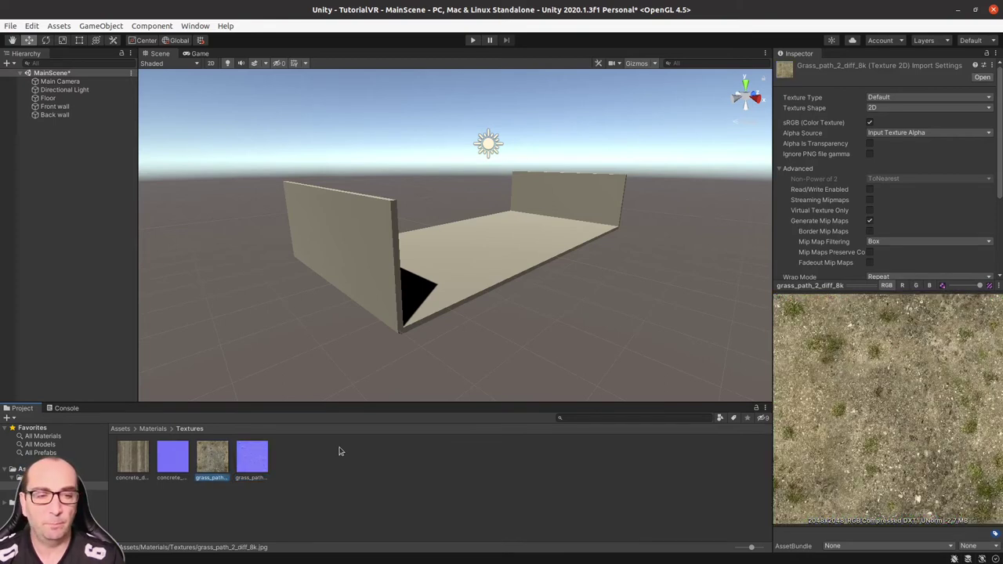
click(155, 430)
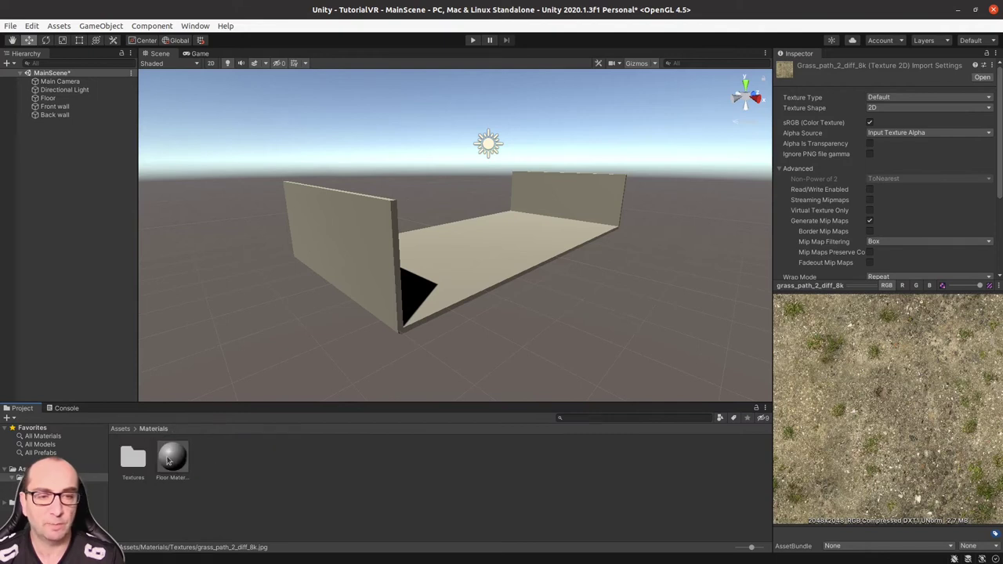
Keep Floor Material's Standard-shader properties in the Inspector while the browser lists the four textures
click(173, 462)
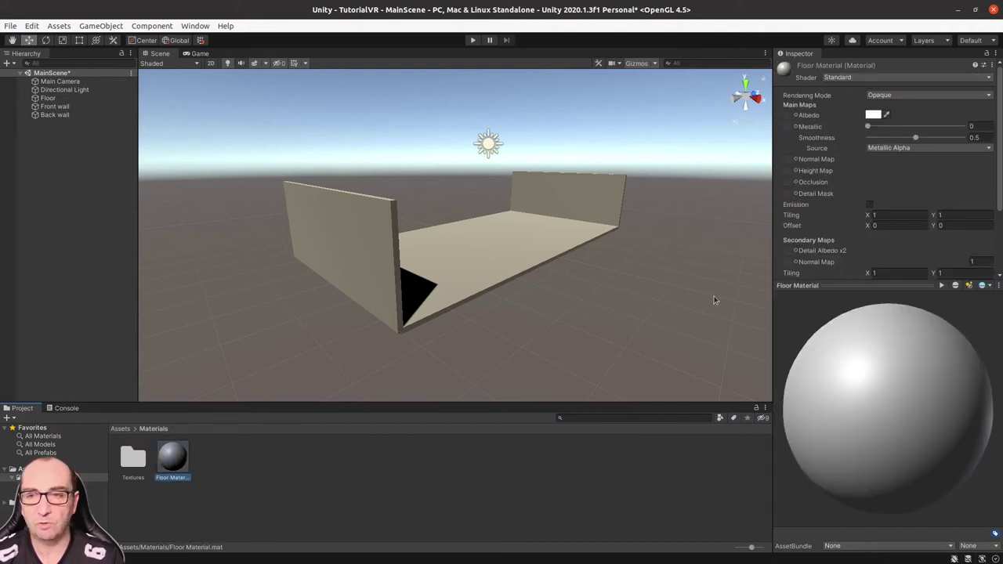
drag(843, 286, 857, 405)
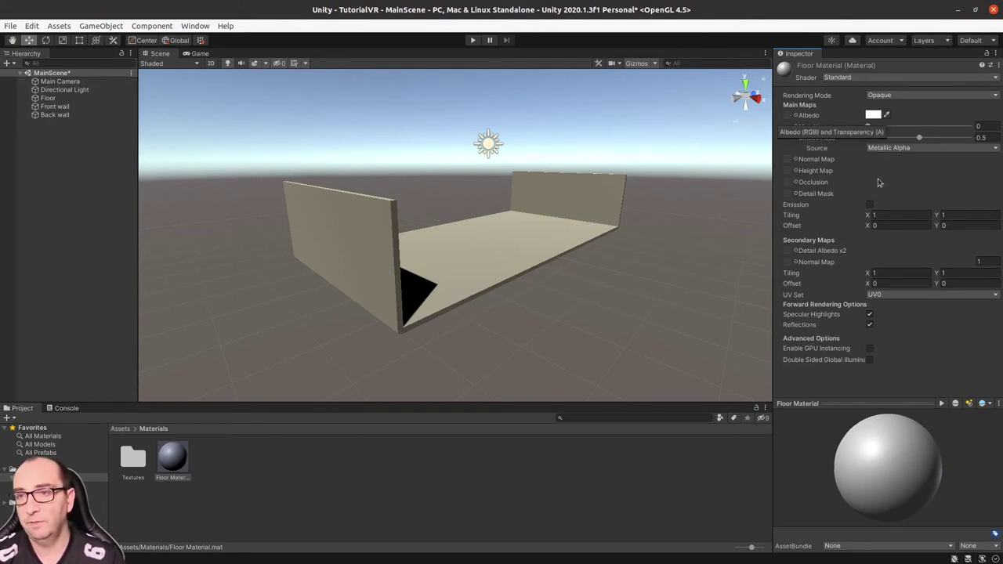
click(807, 160)
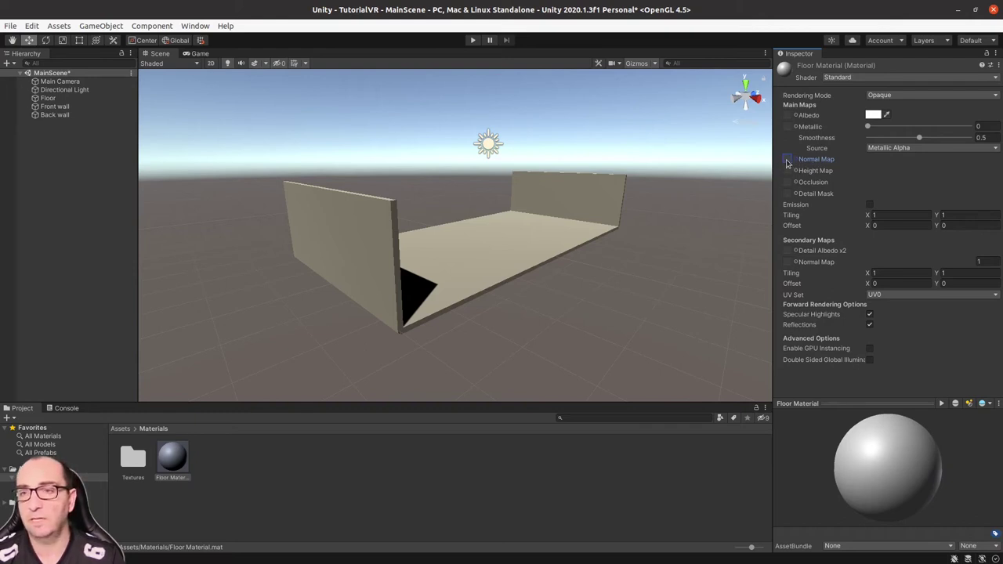
double_click(137, 465)
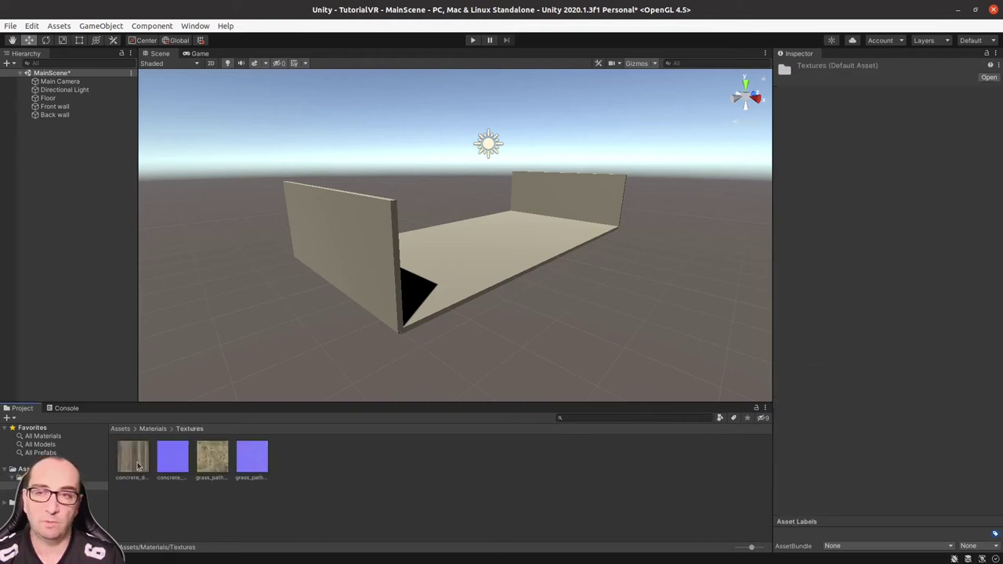
click(155, 428)
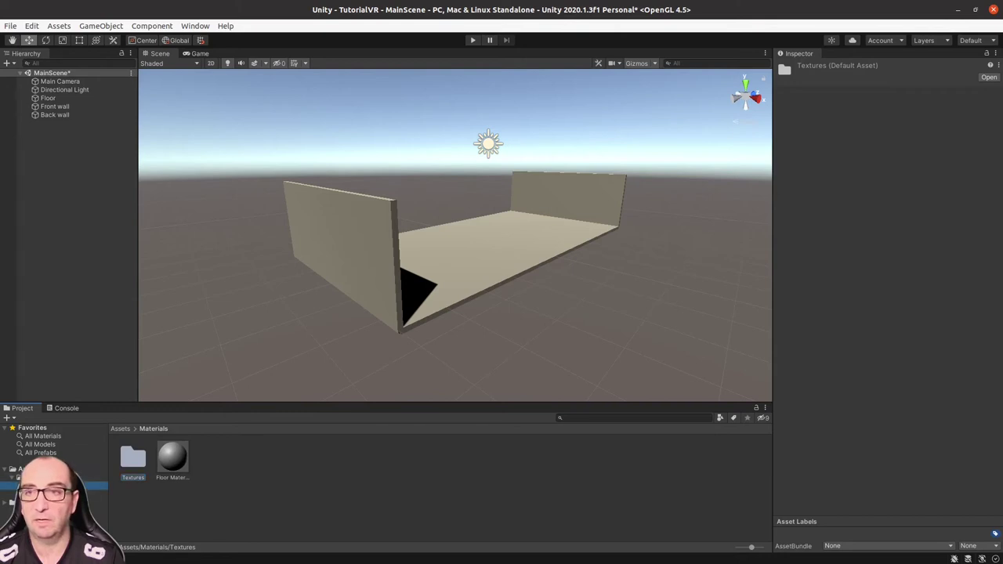
double_click(133, 459)
click(159, 429)
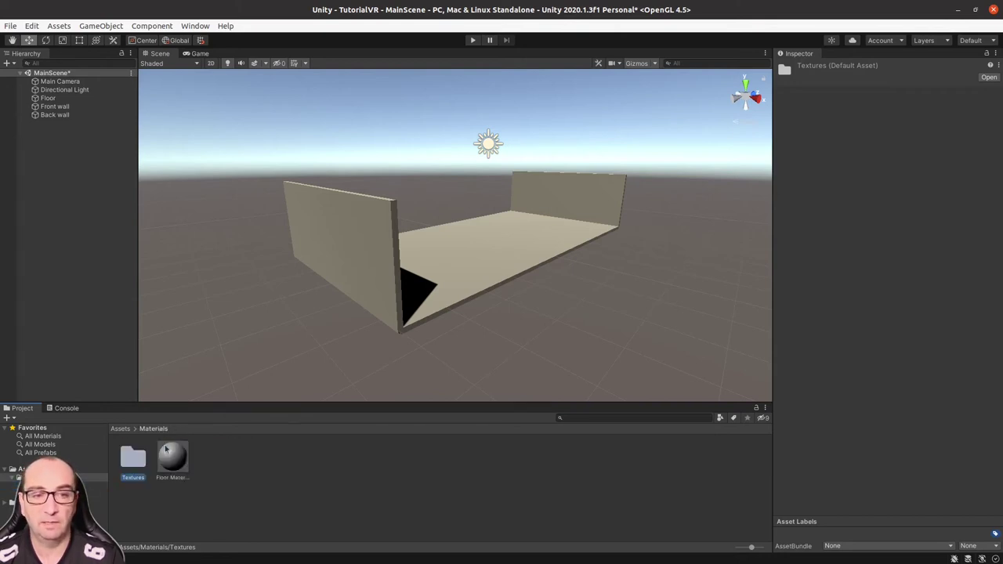
click(169, 456)
click(47, 485)
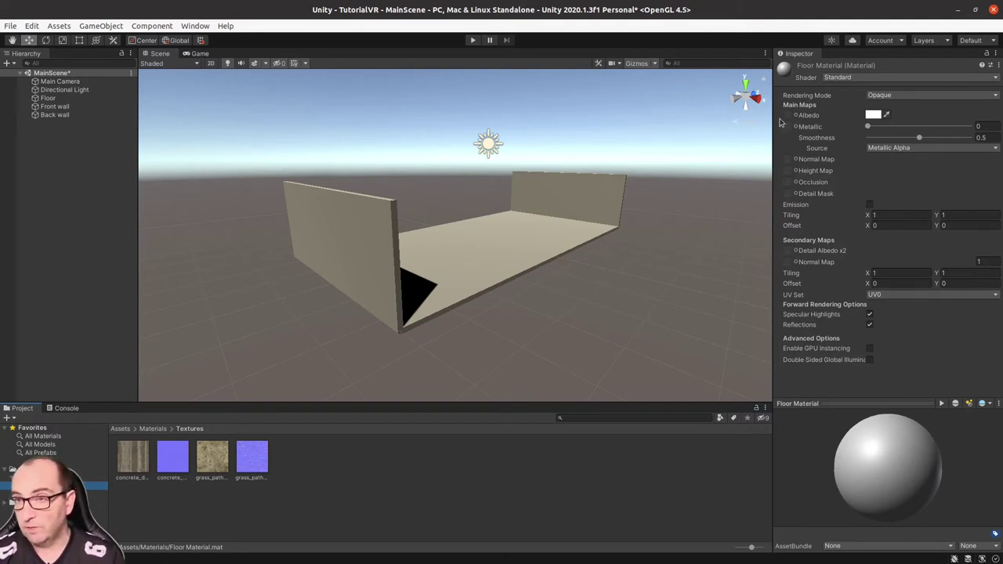
Assign grass_path diff as Albedo and the grass path normal map at strength 0.5
mouse_move(214, 462)
mouse_down()
mouse_move(518, 392)
mouse_move(788, 116)
mouse_up()
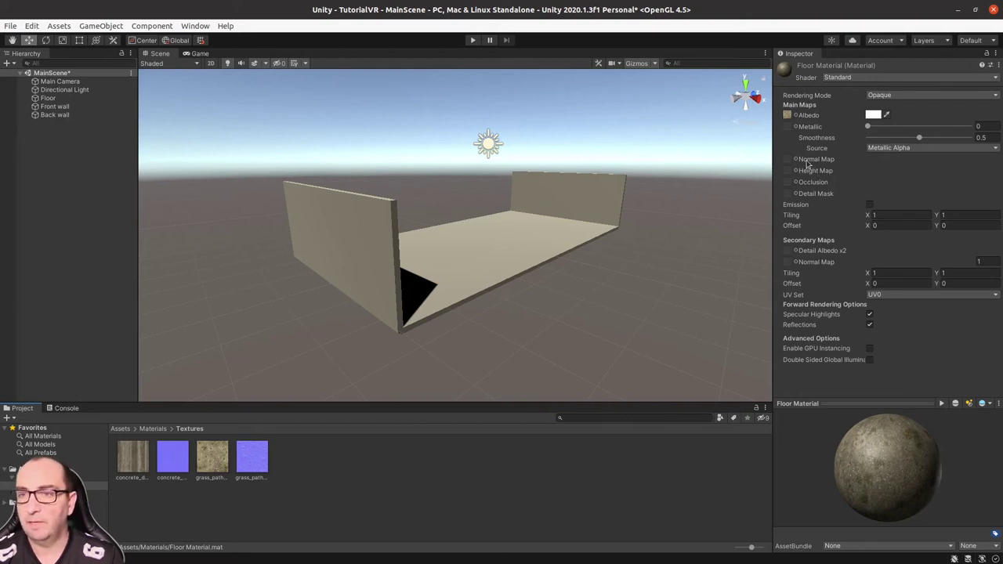
mouse_move(253, 459)
mouse_down()
mouse_move(796, 167)
mouse_move(788, 160)
mouse_up()
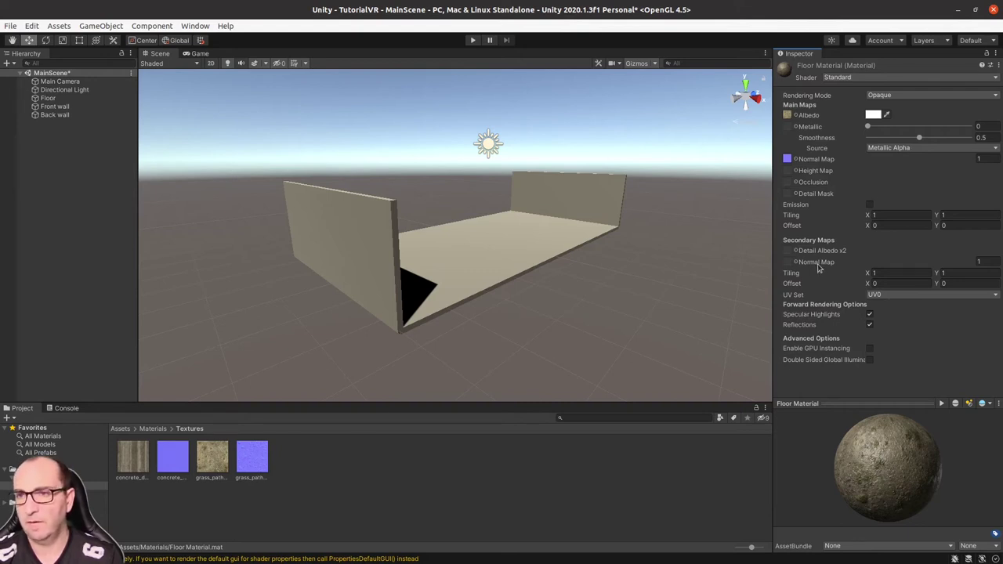
text(0)
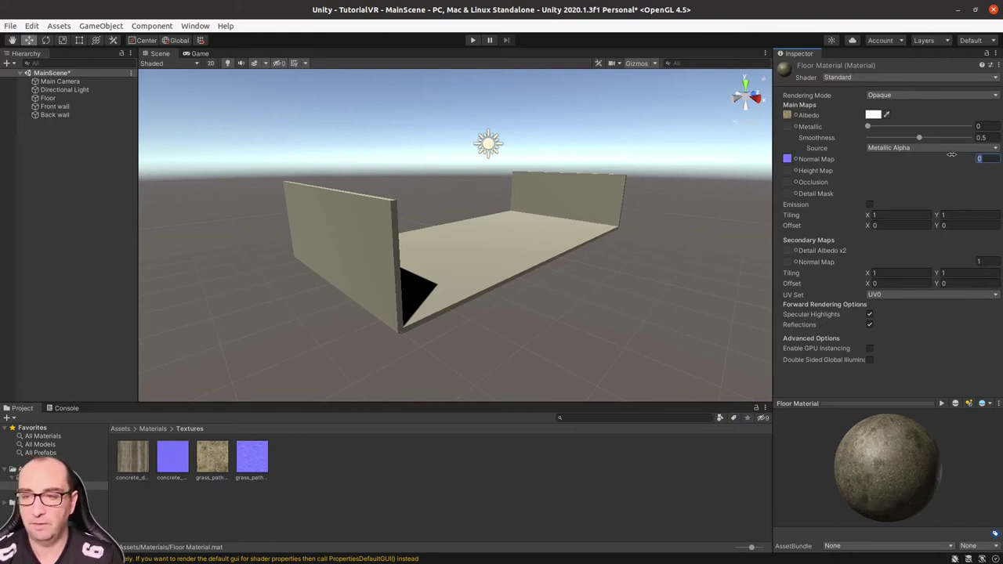
drag(899, 402, 894, 285)
click(978, 157)
text(1)
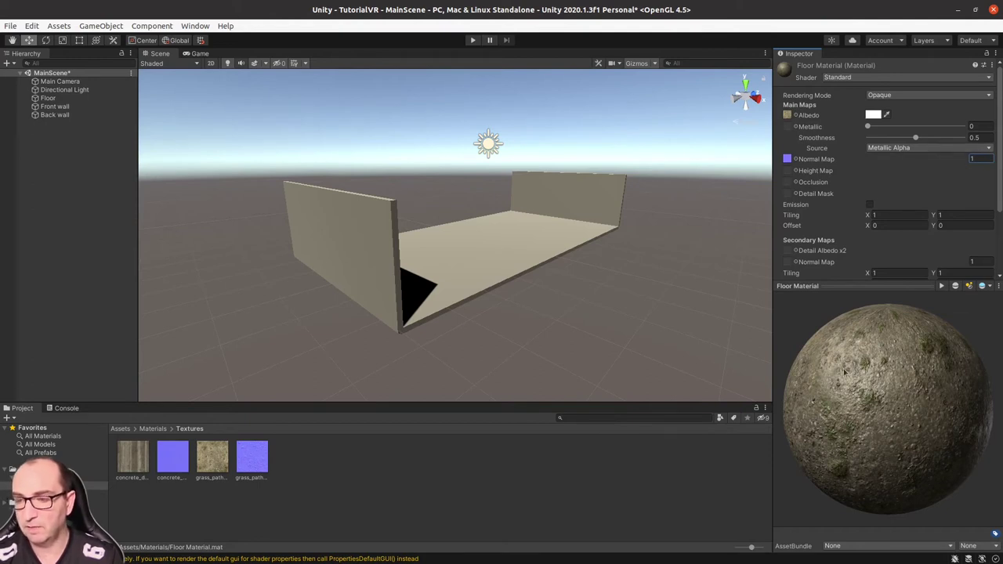
click(976, 159)
text(0.)
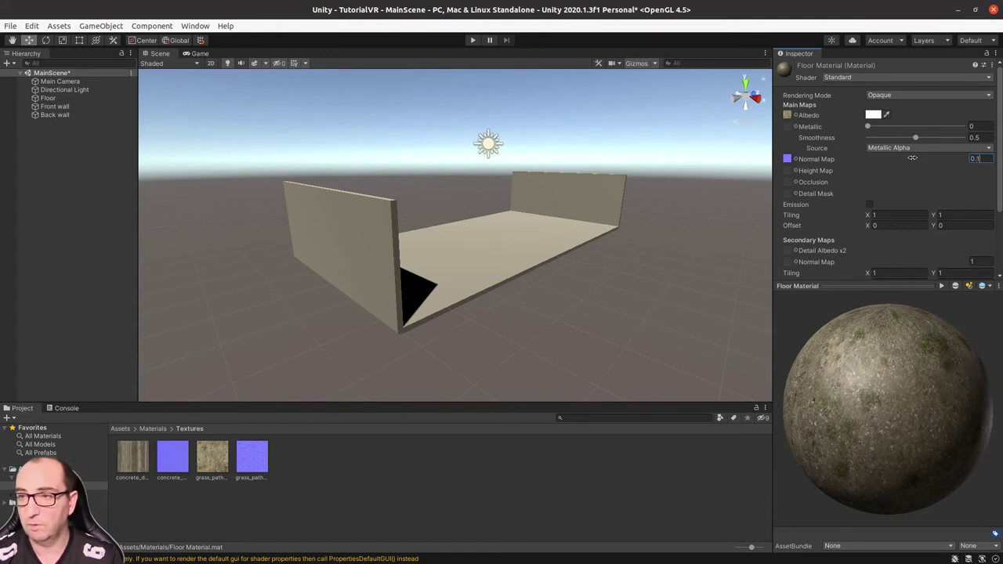
key(BackSpace)
text(5)
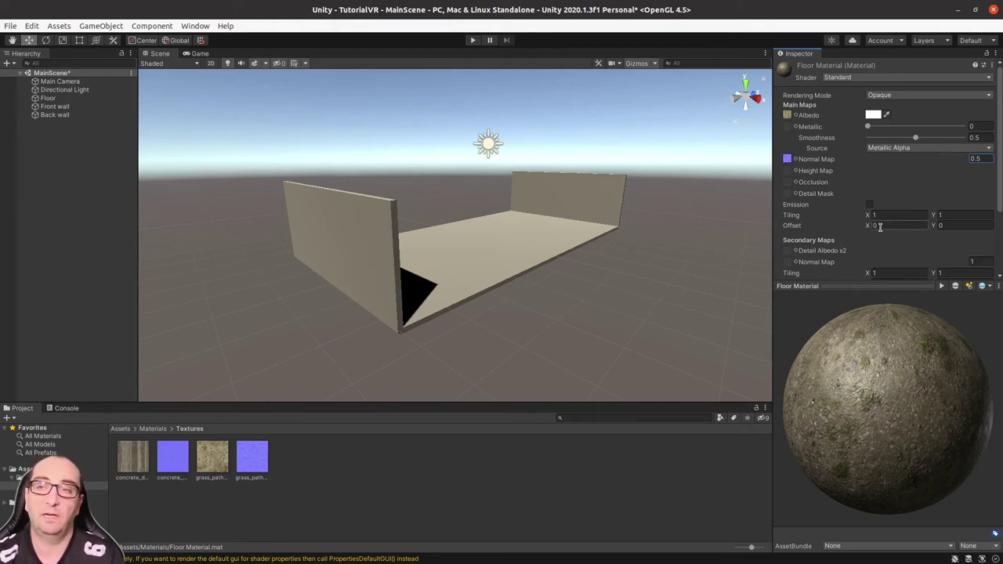
Set Floor Material's Smoothness to 0 and drag it onto the Floor in the Scene view
drag(915, 138, 944, 136)
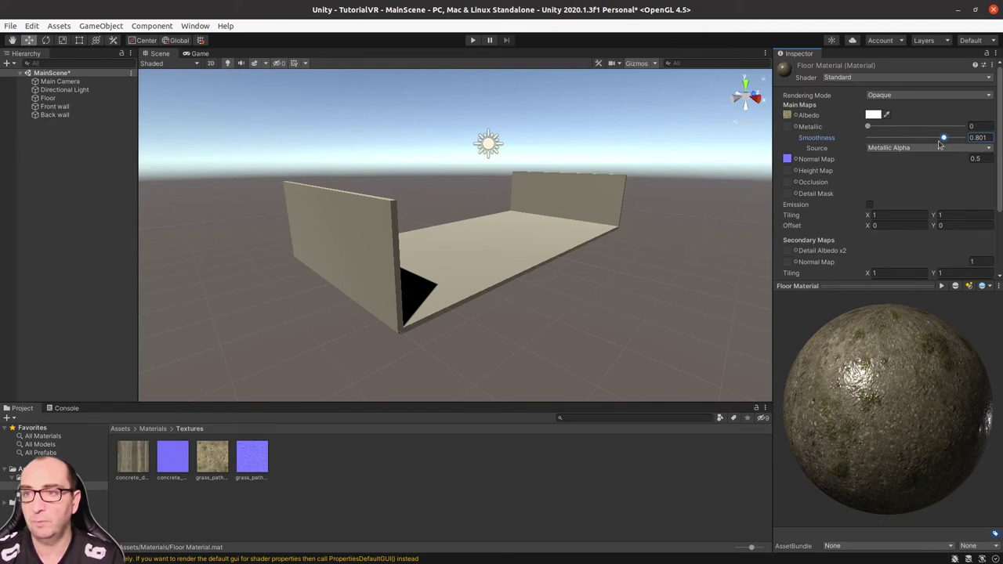
drag(943, 137, 828, 137)
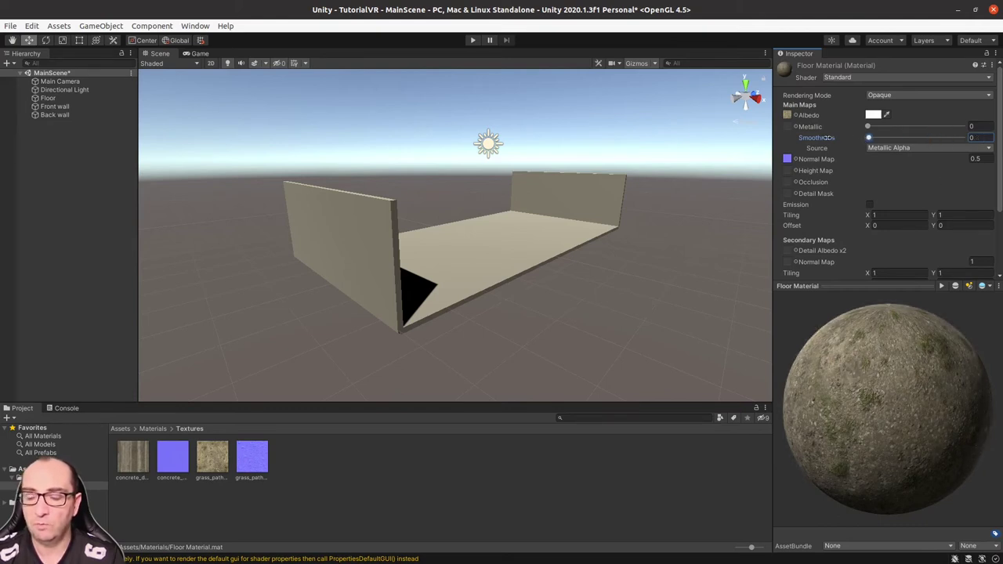
drag(869, 353, 823, 409)
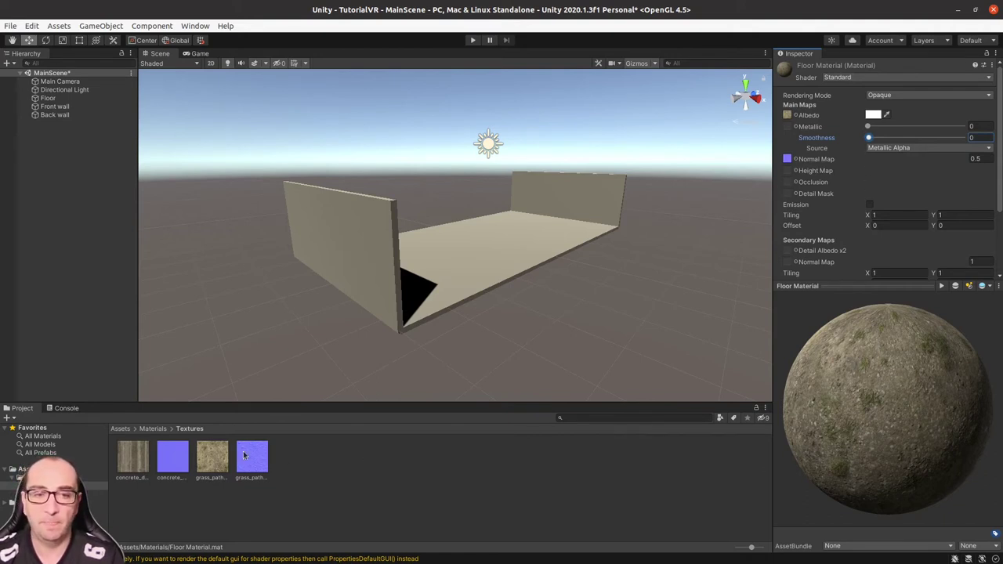
click(154, 429)
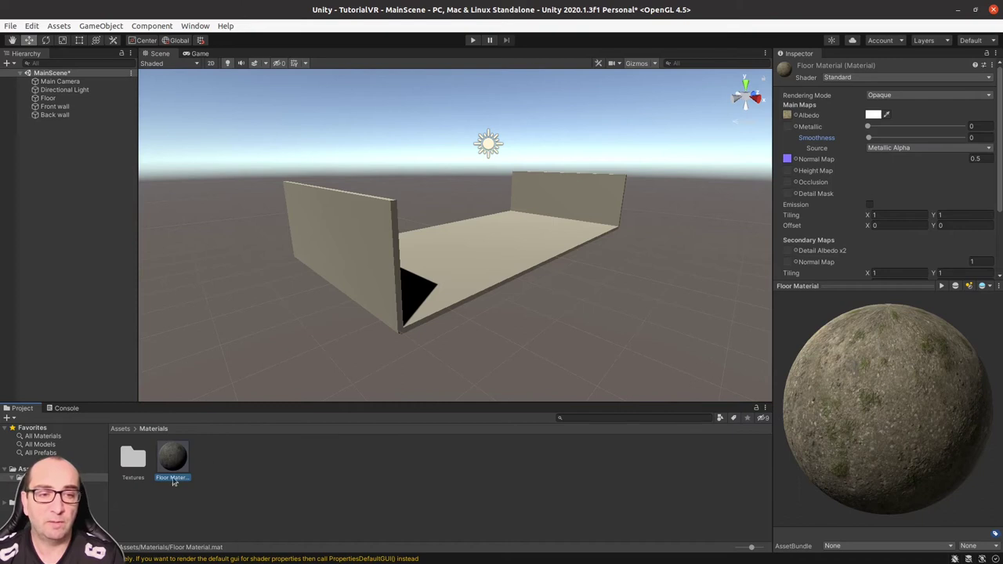
drag(176, 463, 474, 258)
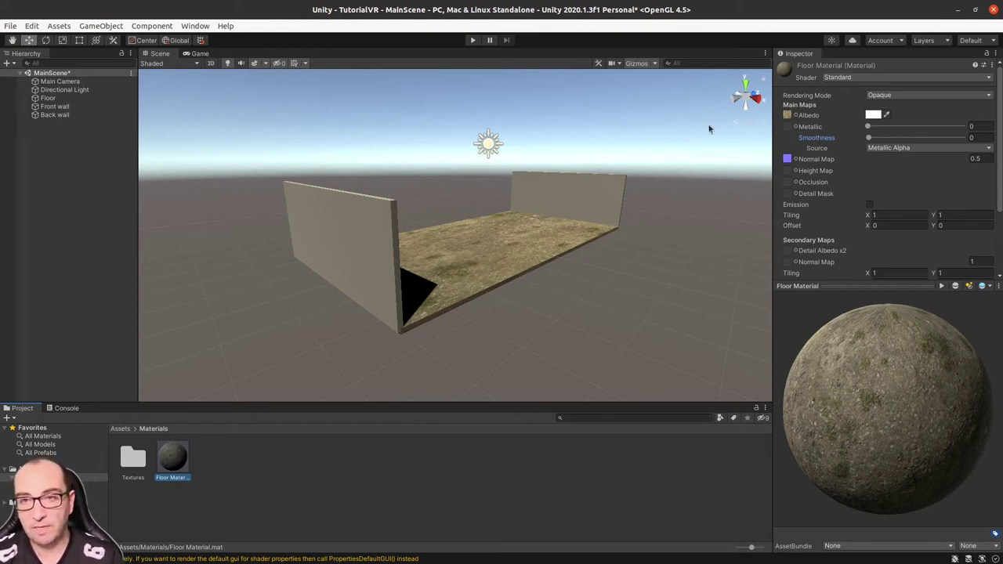
View the textured Floor from above and frame it in the Scene view
click(746, 95)
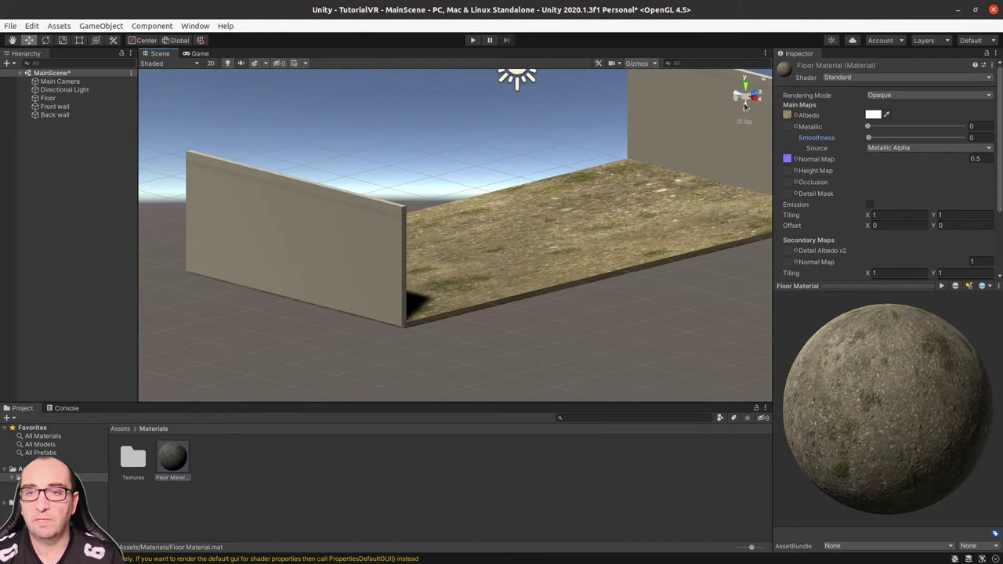
click(746, 96)
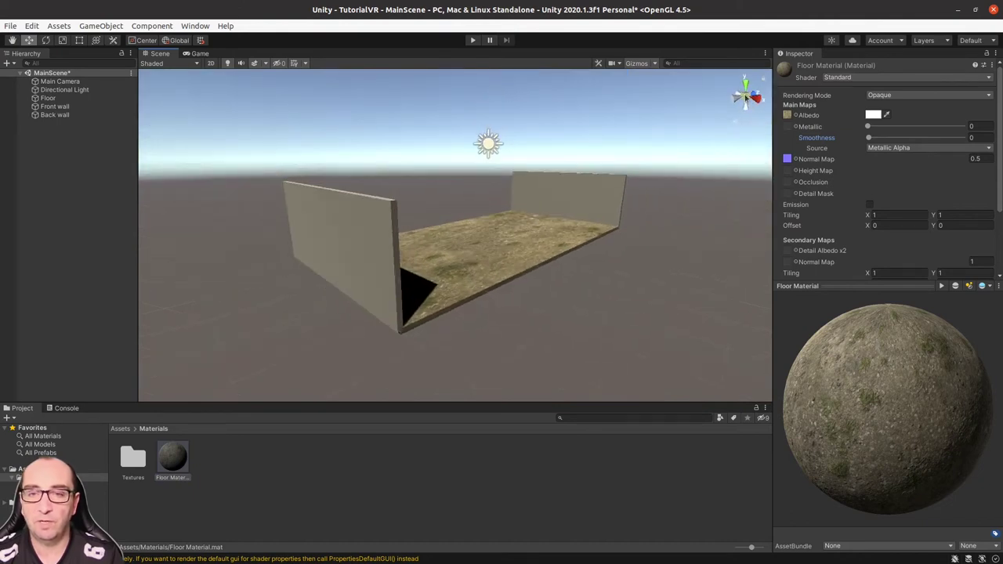
click(745, 94)
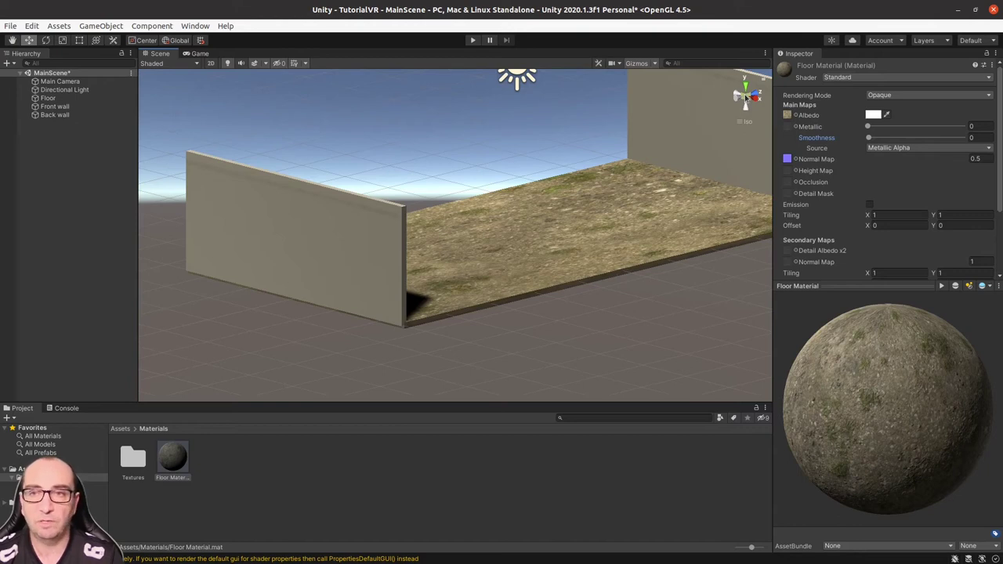
click(745, 94)
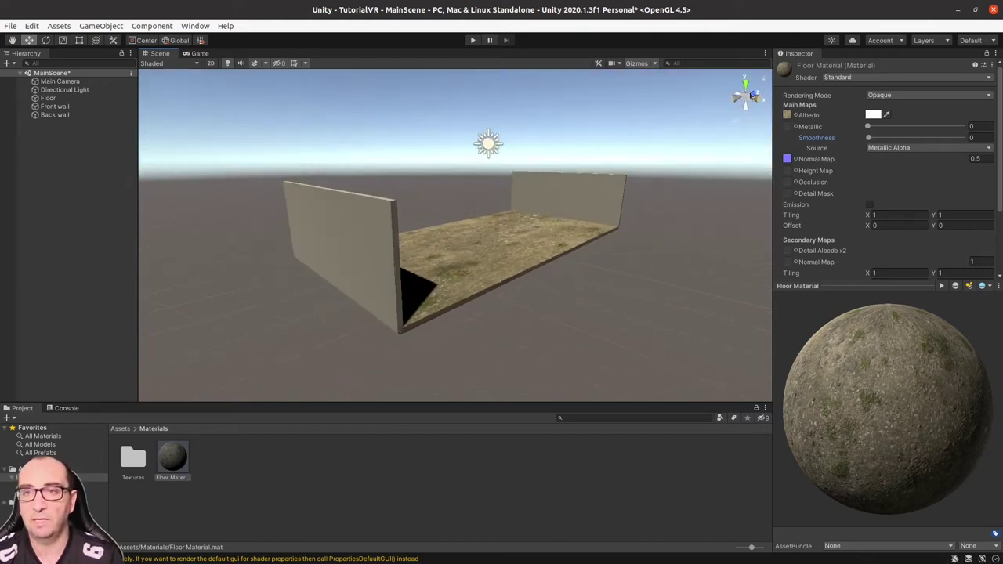
click(746, 83)
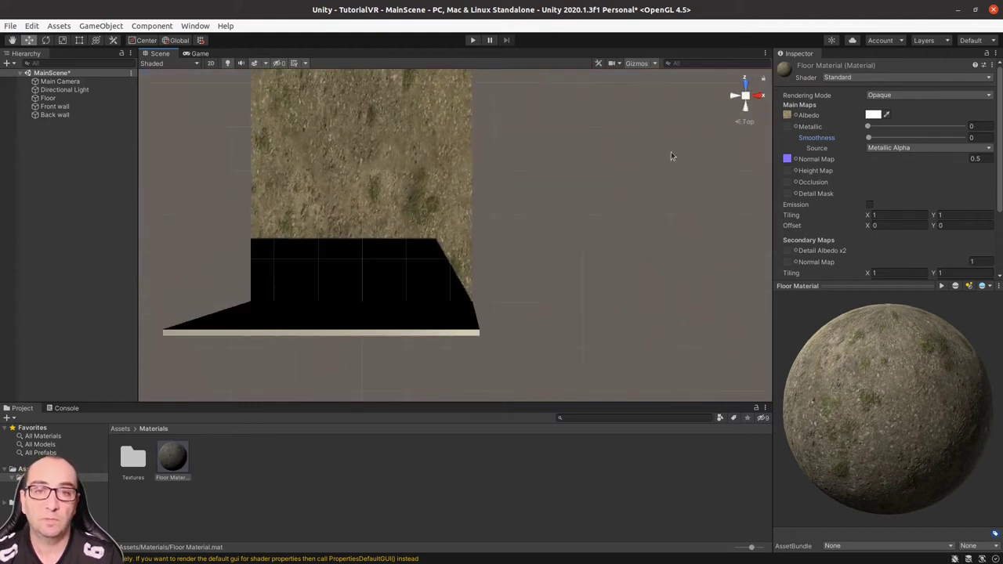
click(431, 163)
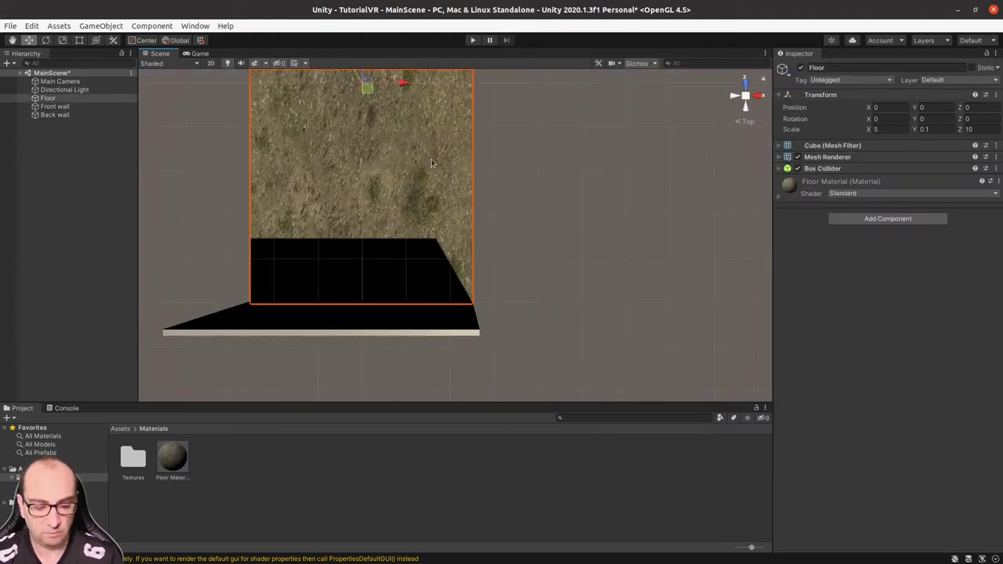
key(f)
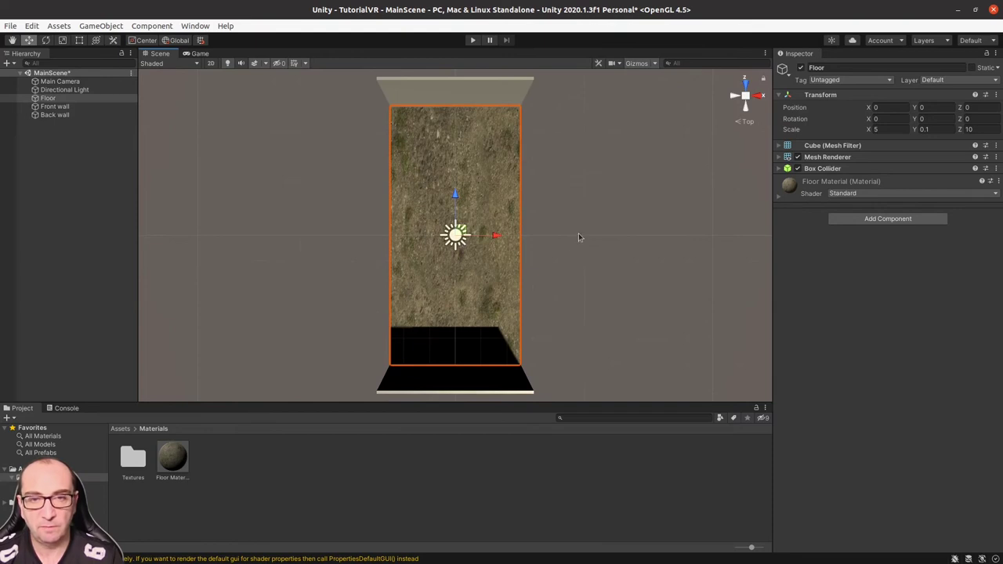
click(578, 235)
scroll(485, 239, up, 3)
scroll(485, 238, up, 2)
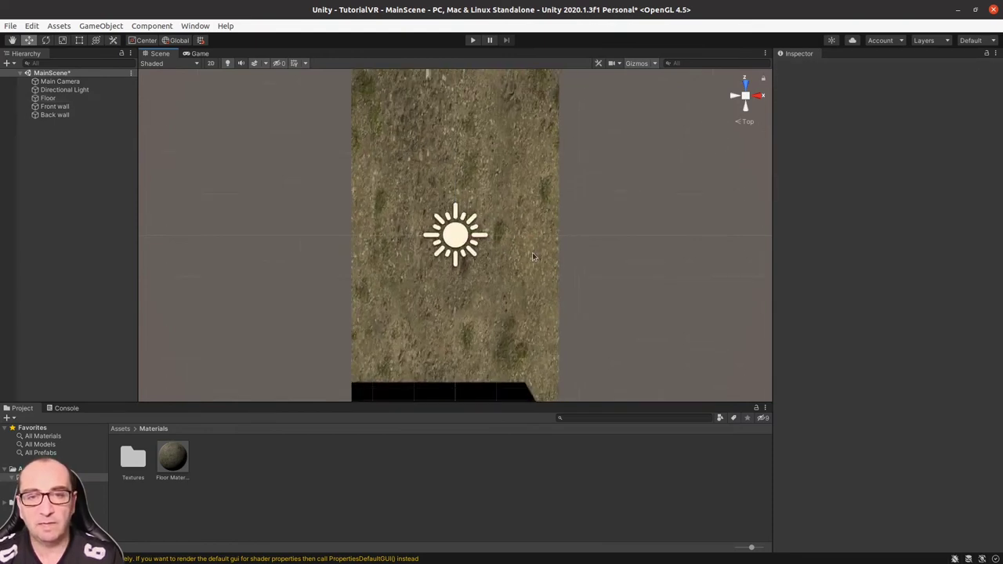
Check the grass path colour texture, then select Floor Material in the Materials folder
double_click(134, 457)
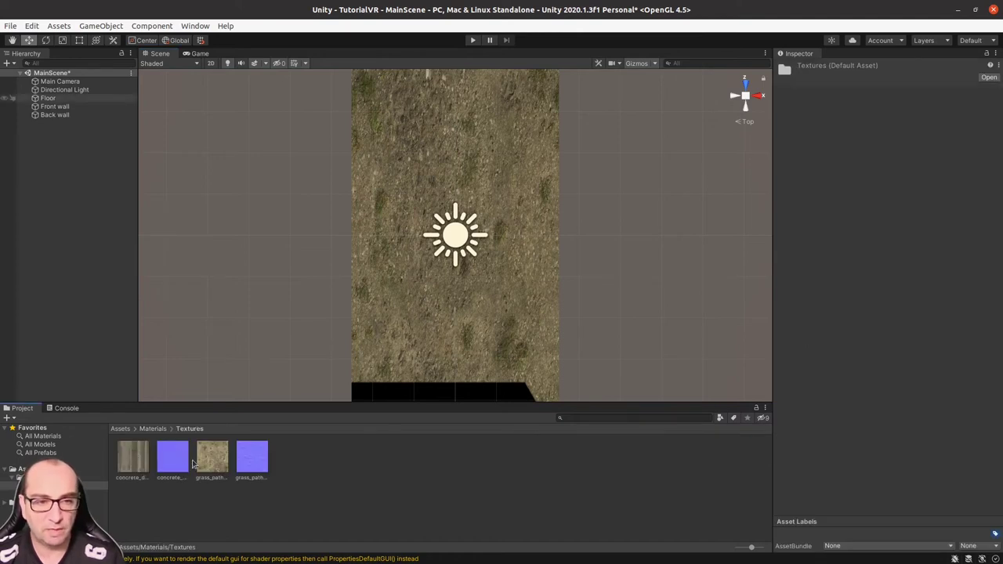
click(212, 460)
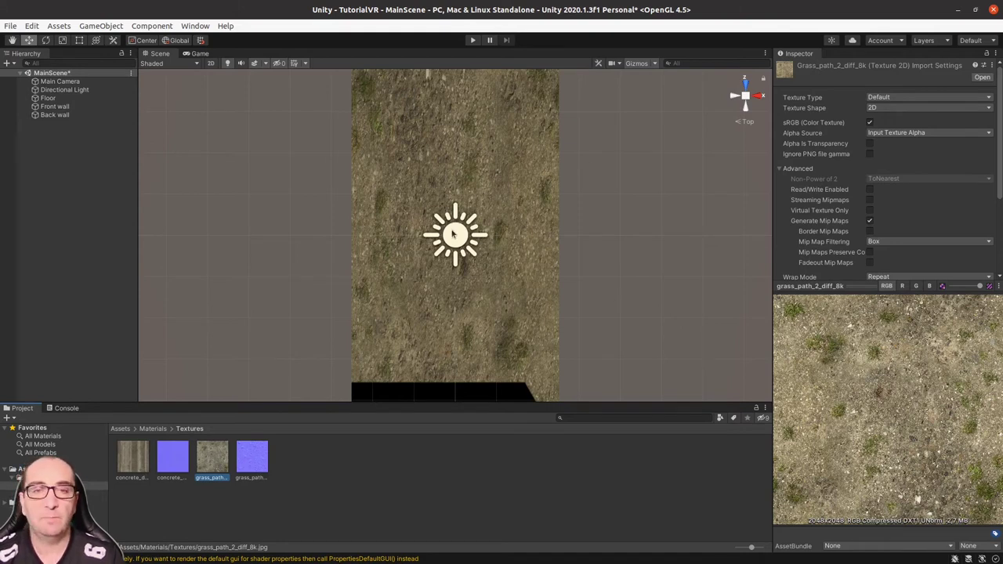
scroll(465, 218, down, 2)
scroll(470, 213, down, 2)
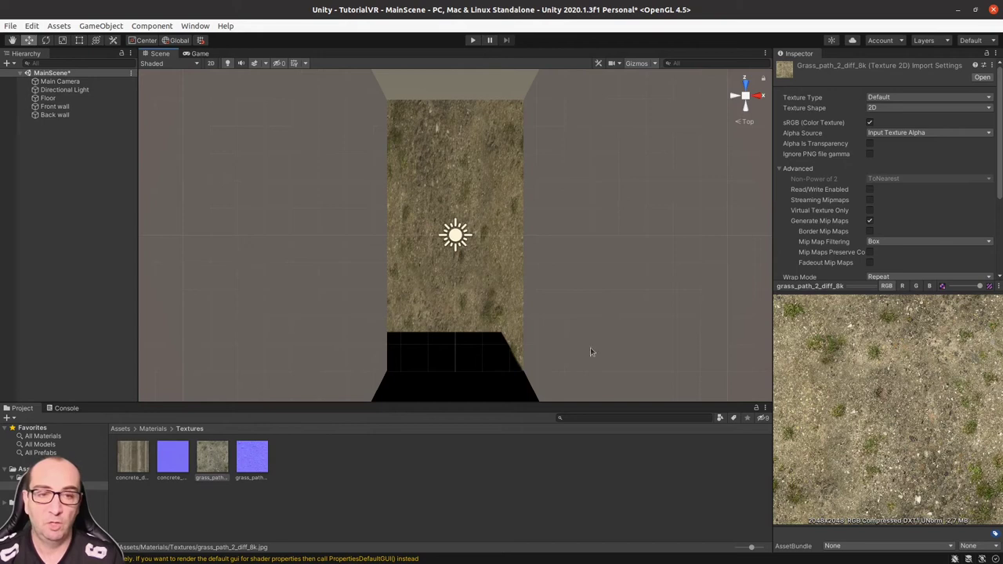
click(154, 431)
click(168, 453)
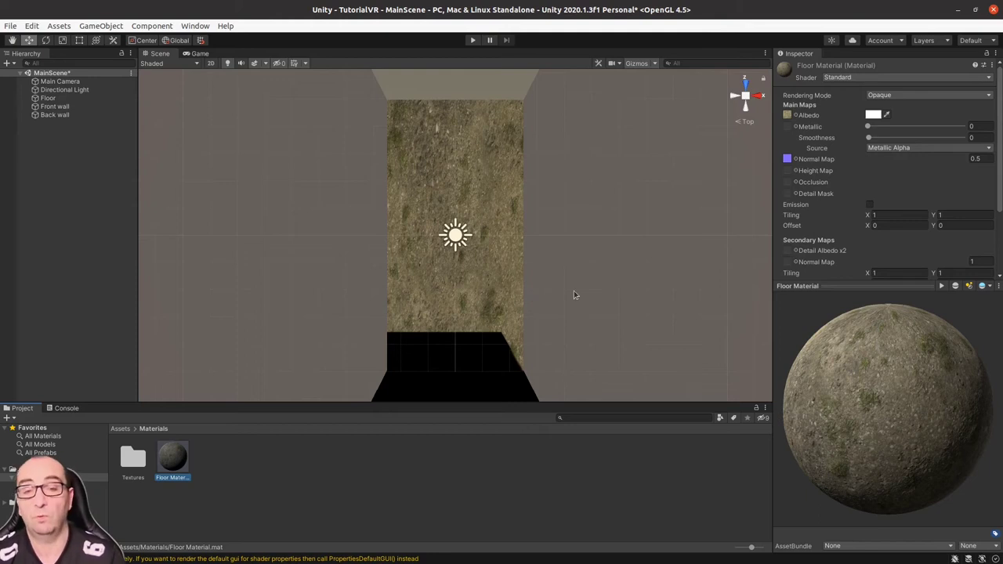
Set Floor Material's Main Maps tiling to X 2 and Y 4
click(898, 214)
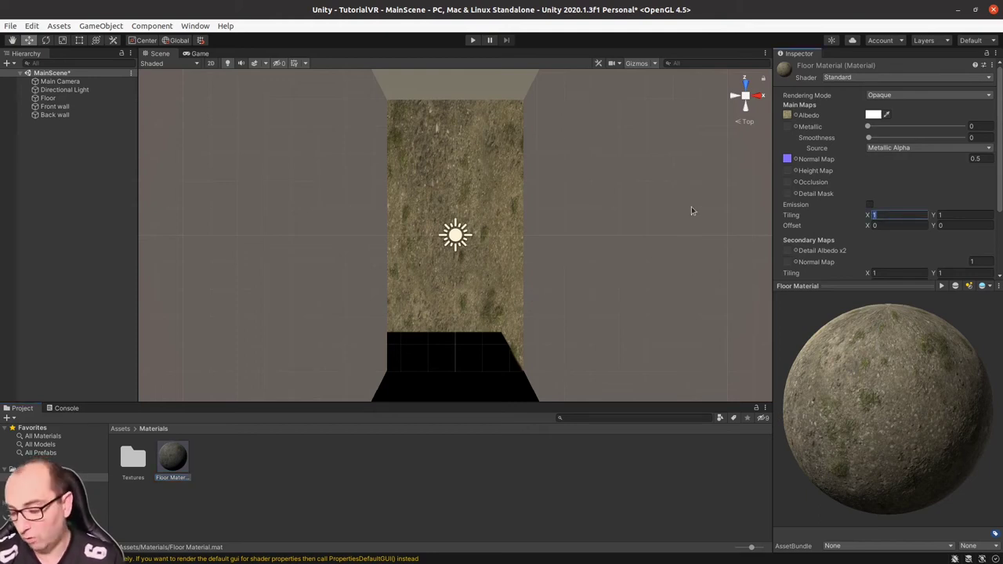
text(2)
key(Tab)
text(4)
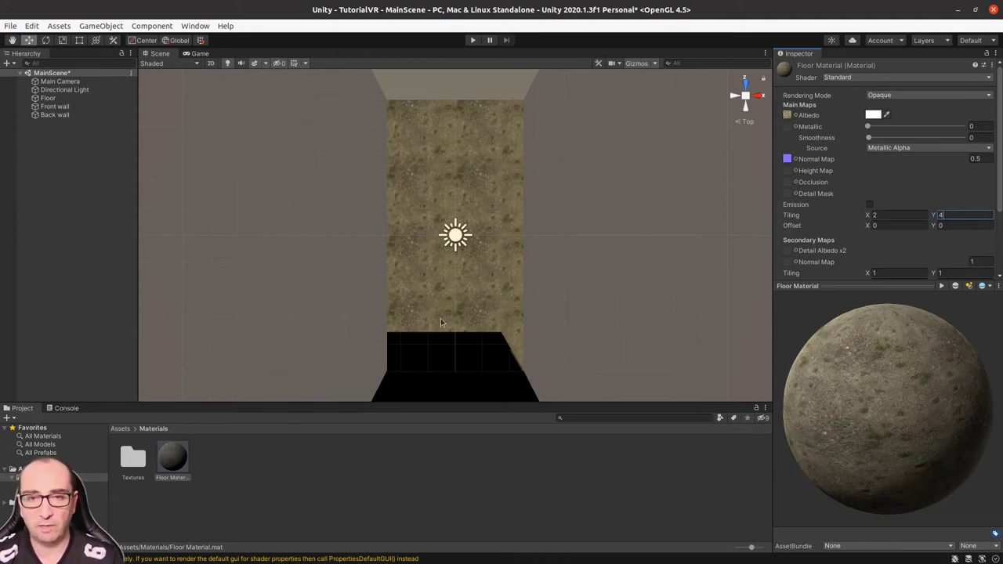
Zoom in and tilt the Scene view to see the denser grass floor in perspective
scroll(443, 321, up, 2)
scroll(443, 321, up, 2)
scroll(443, 321, up, 3)
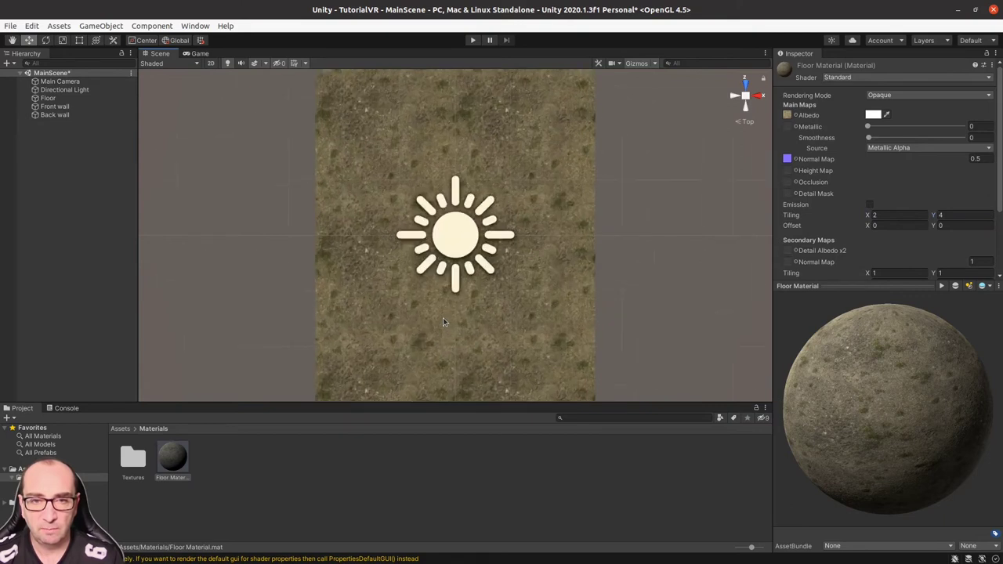
scroll(443, 321, up, 3)
scroll(442, 317, up, 2)
scroll(443, 317, up, 3)
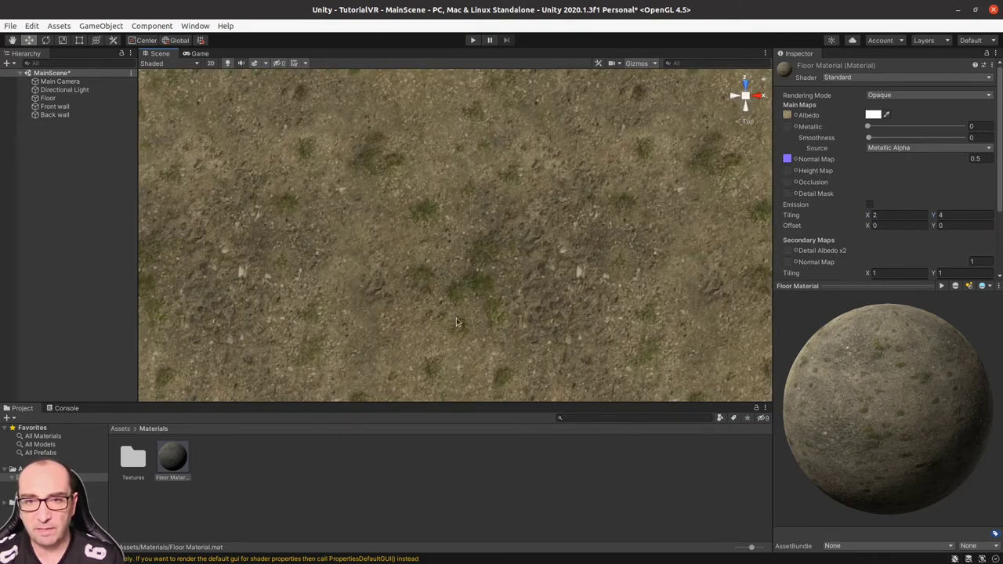
click(570, 301)
mouse_move(570, 301)
alt+mouse_down()
mouse_move(567, 206)
mouse_move(553, 300)
mouse_move(552, 237)
alt+mouse_up()
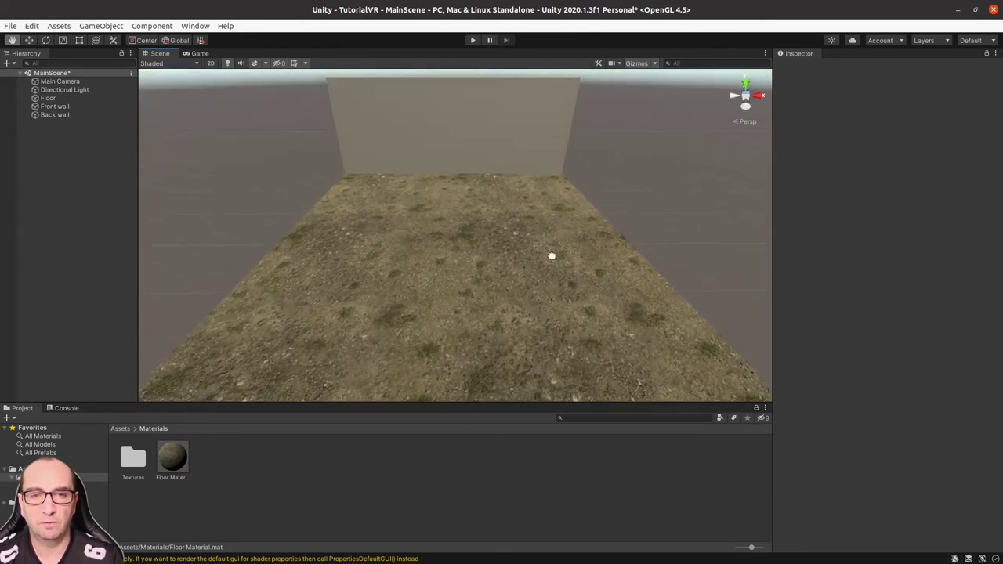
Set the Main Camera's Z position to -4 and check its view in the Game tab
key(w)
click(60, 81)
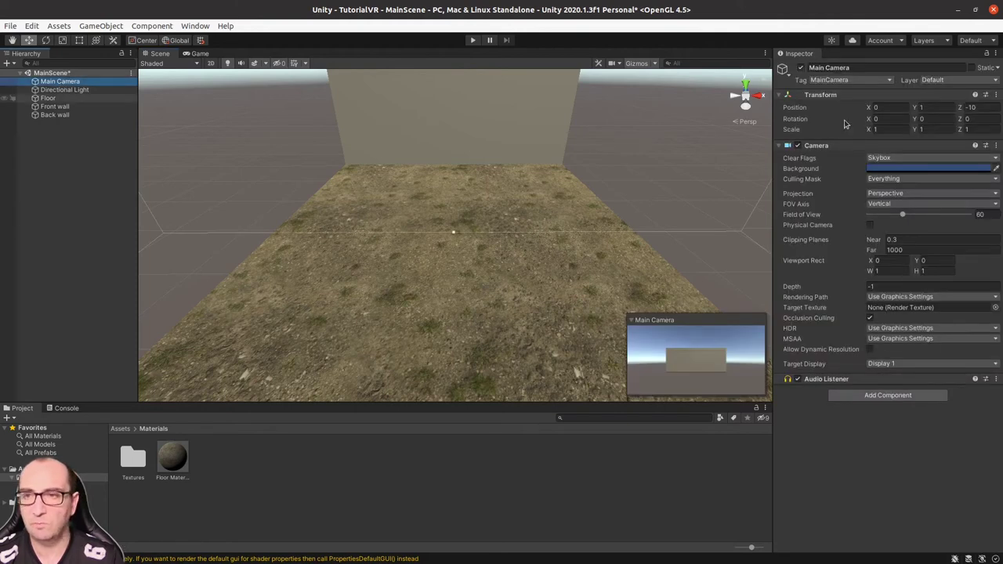
click(982, 107)
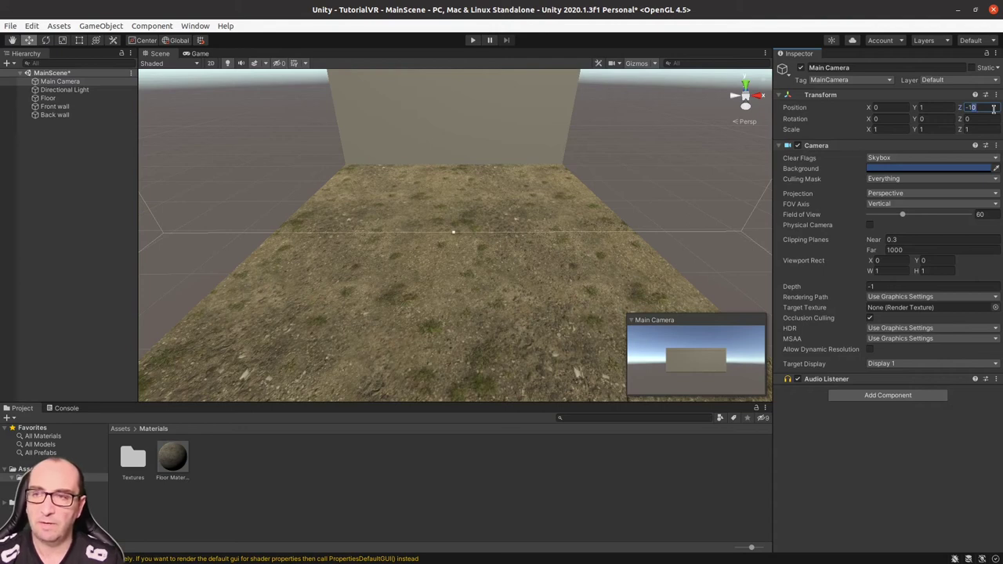
text(-4)
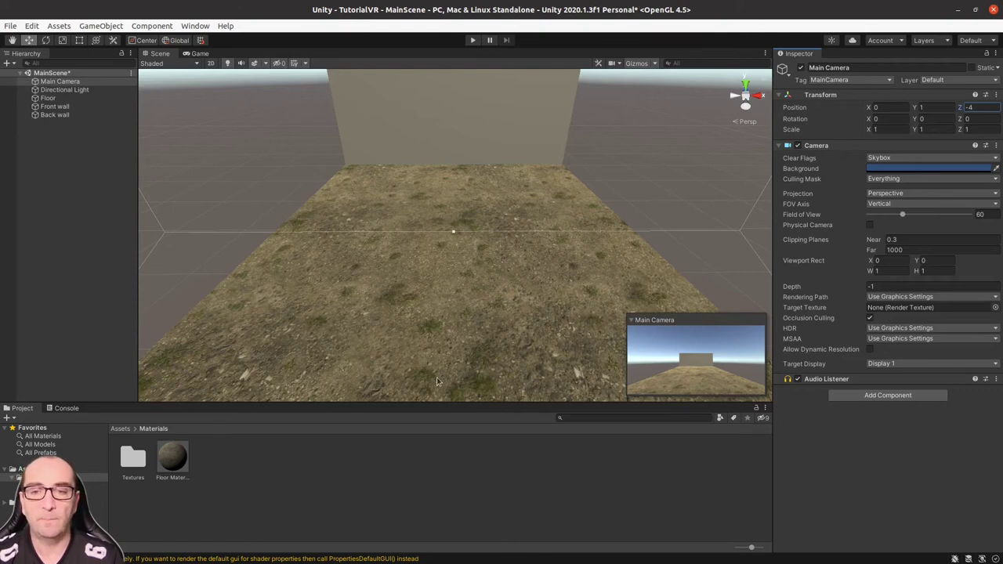
click(200, 53)
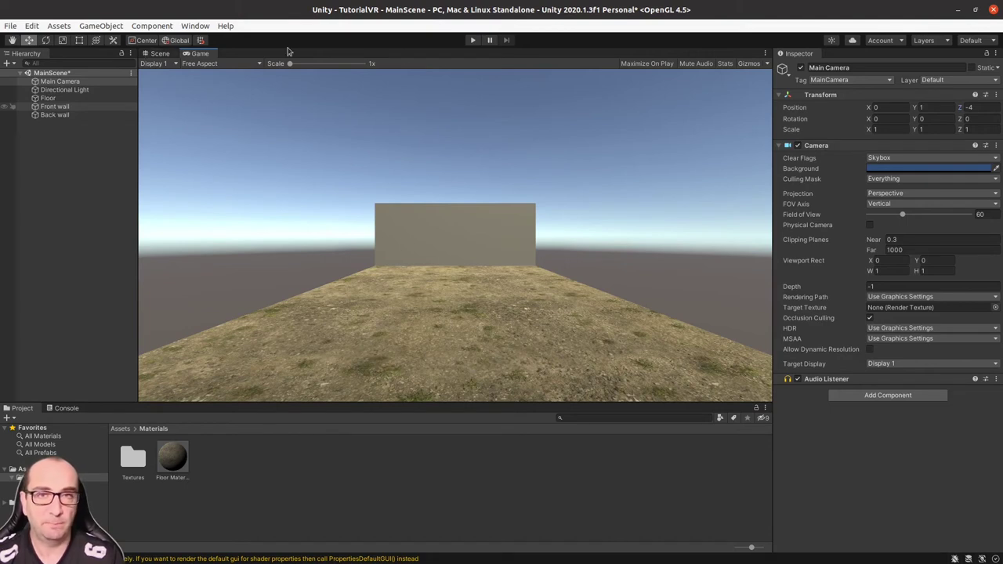
click(159, 54)
scroll(416, 302, down, 2)
scroll(416, 301, down, 2)
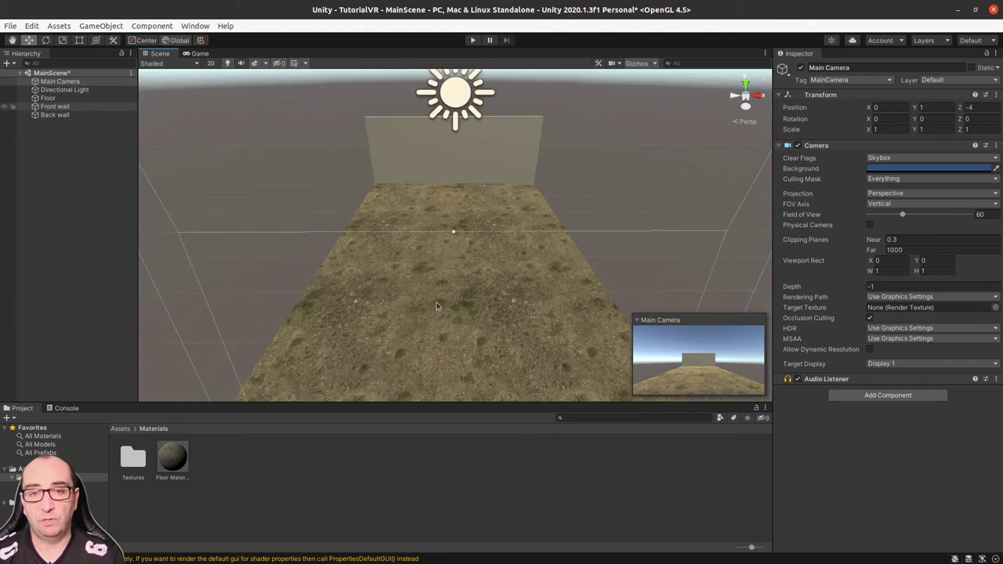
Add a new material named 'Wall Material' beside Floor Material in the Materials folder
right_click(230, 457)
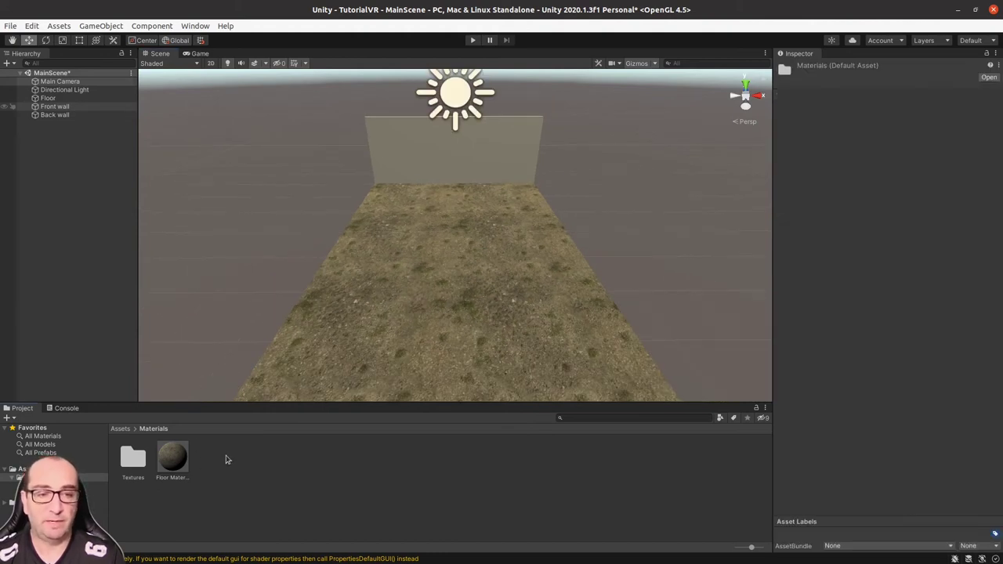
mouse_move(291, 179)
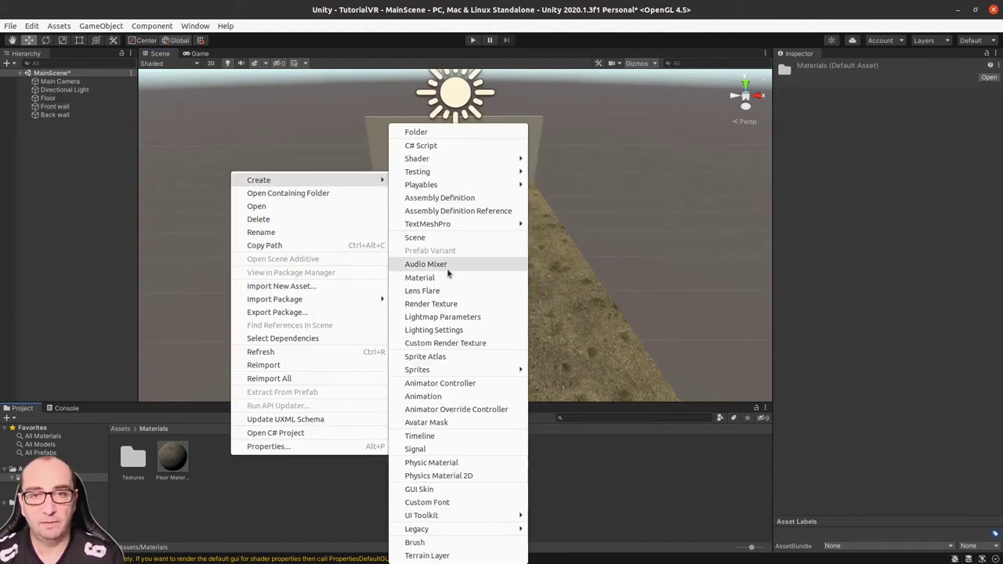
click(446, 275)
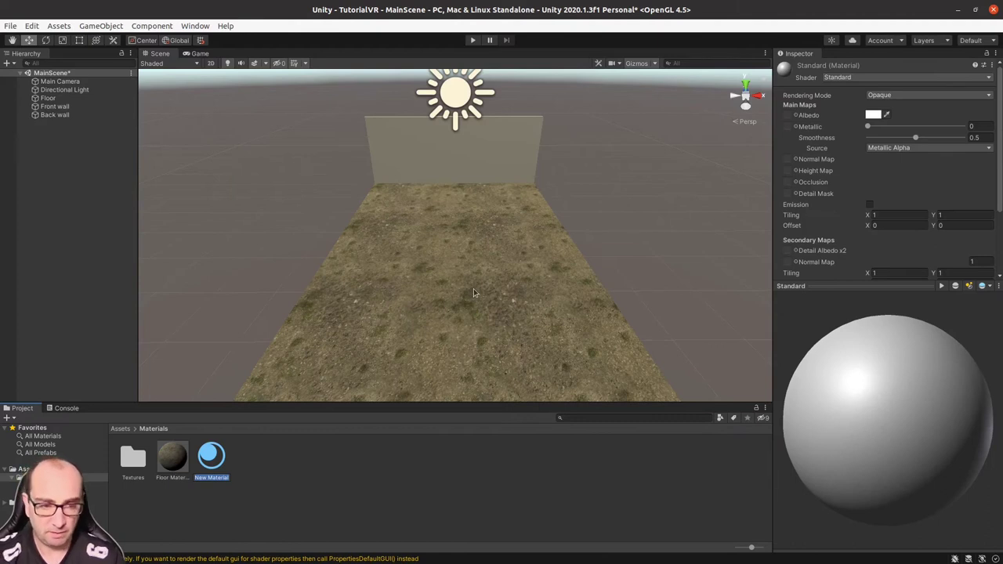
text(Wall Material)
key(Return)
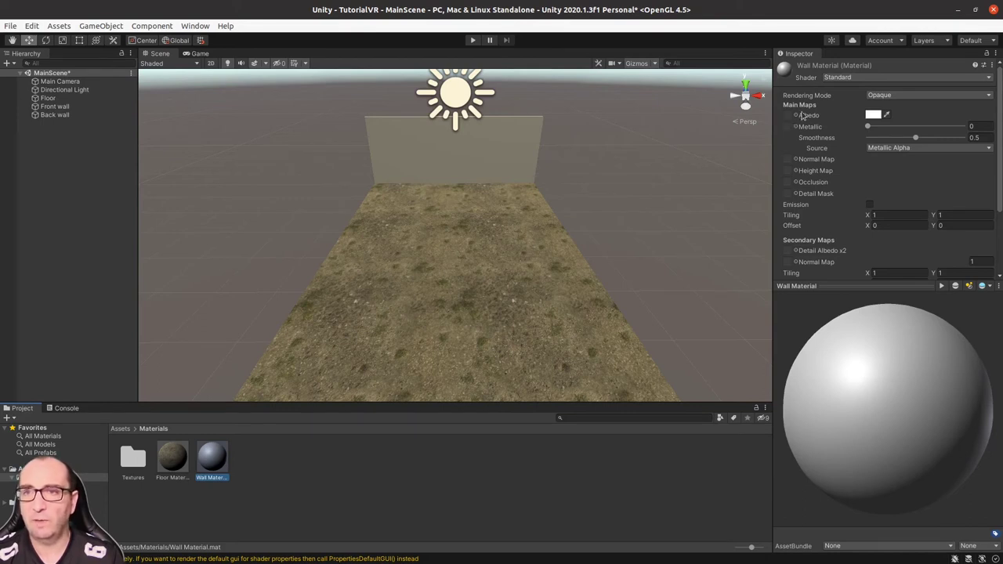
Assign the concrete_diff_8k texture as Wall Material's Albedo, found by searching 'con'
click(795, 116)
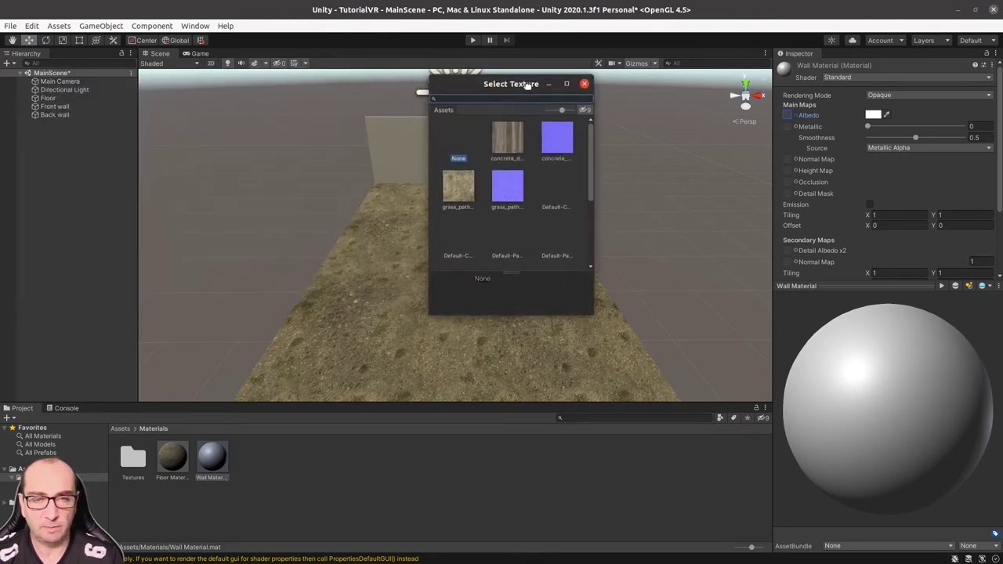
drag(521, 108, 518, 102)
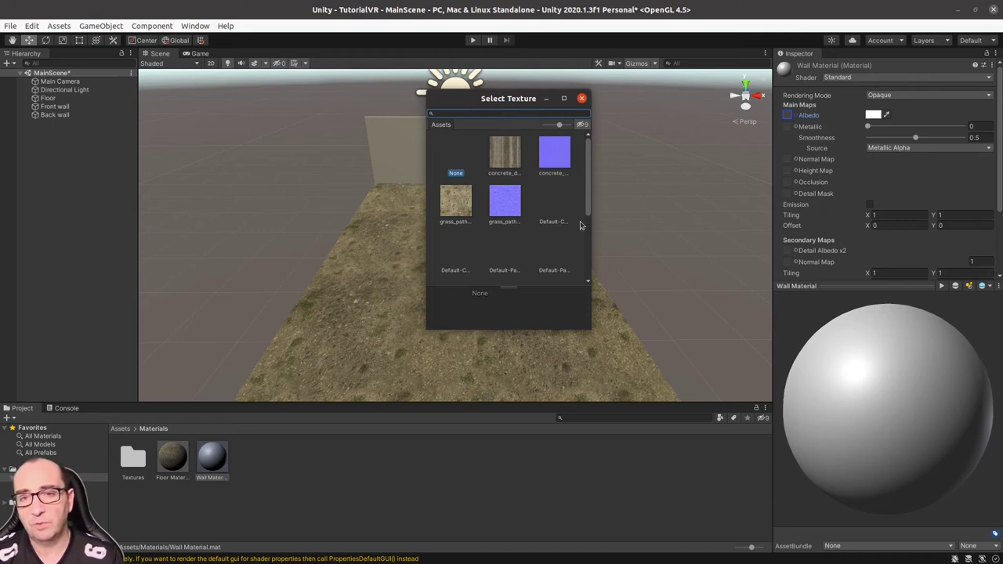
mouse_move(588, 189)
mouse_down()
mouse_move(588, 280)
mouse_move(589, 137)
mouse_up()
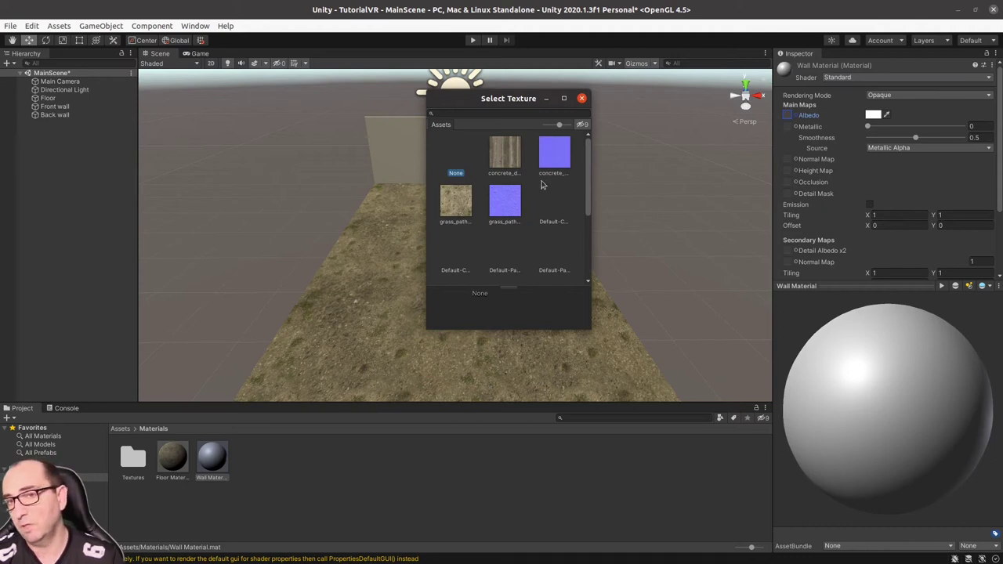
click(473, 115)
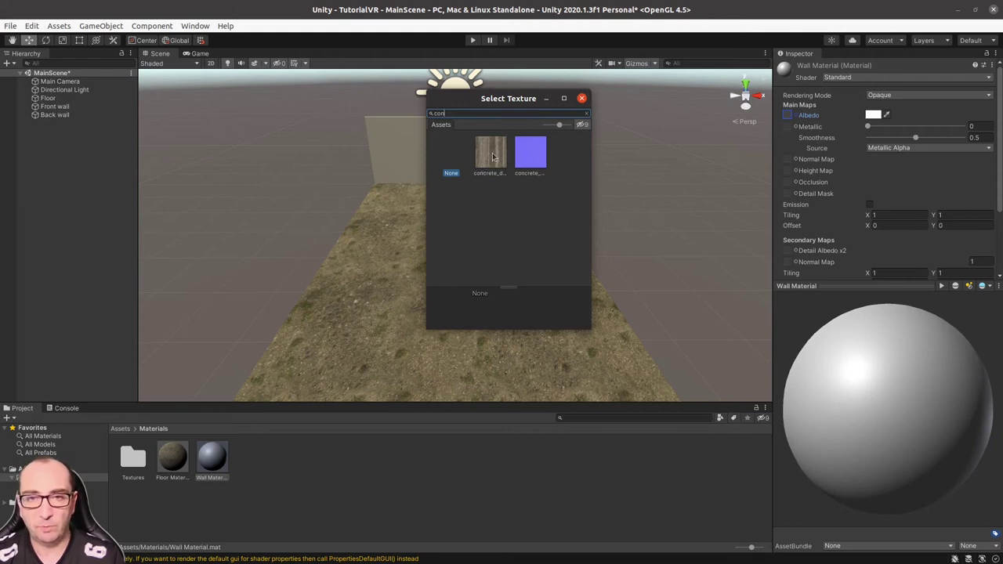
click(492, 157)
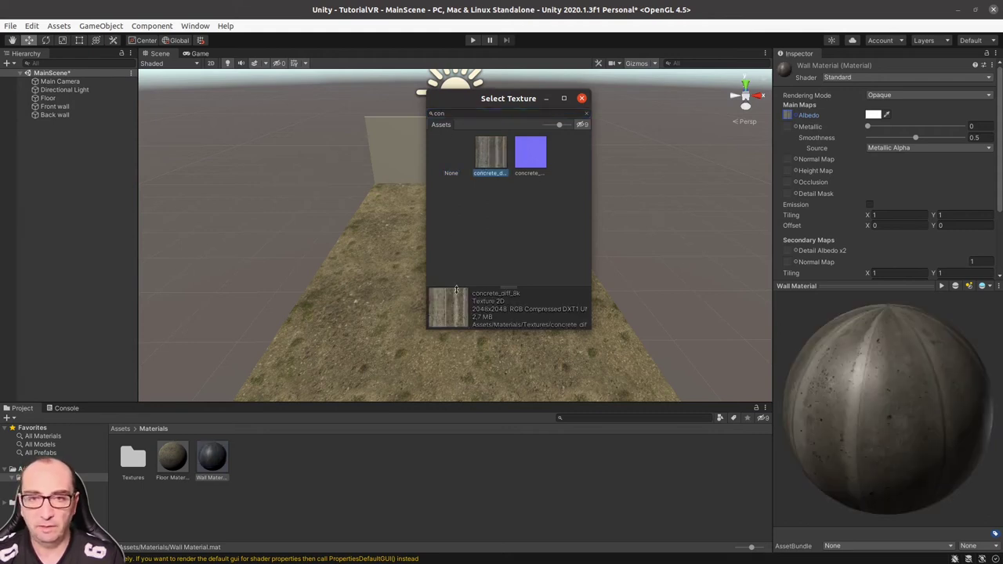
double_click(498, 157)
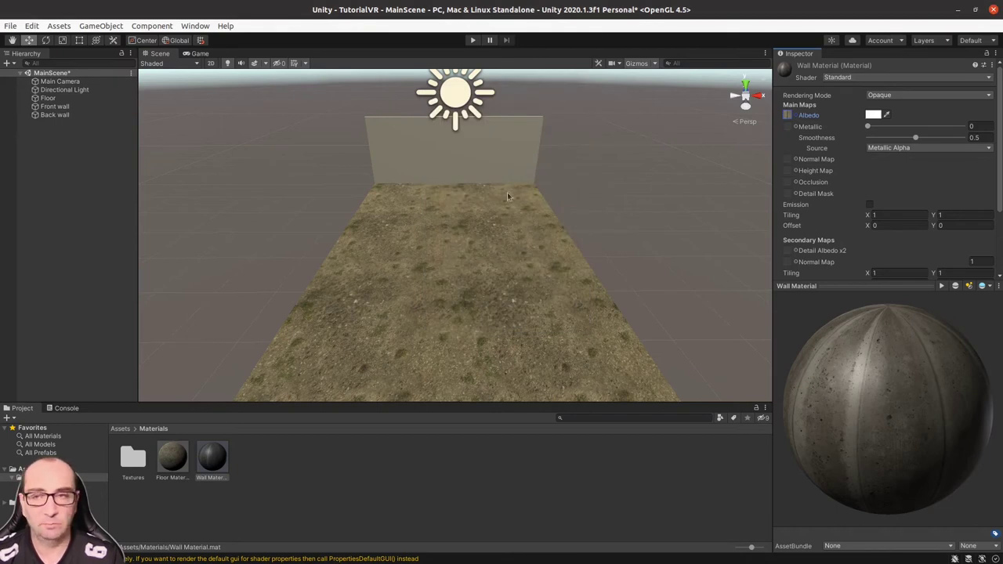
Give Wall Material the concrete_Nor normal map and a smoothness of 0.444
click(797, 163)
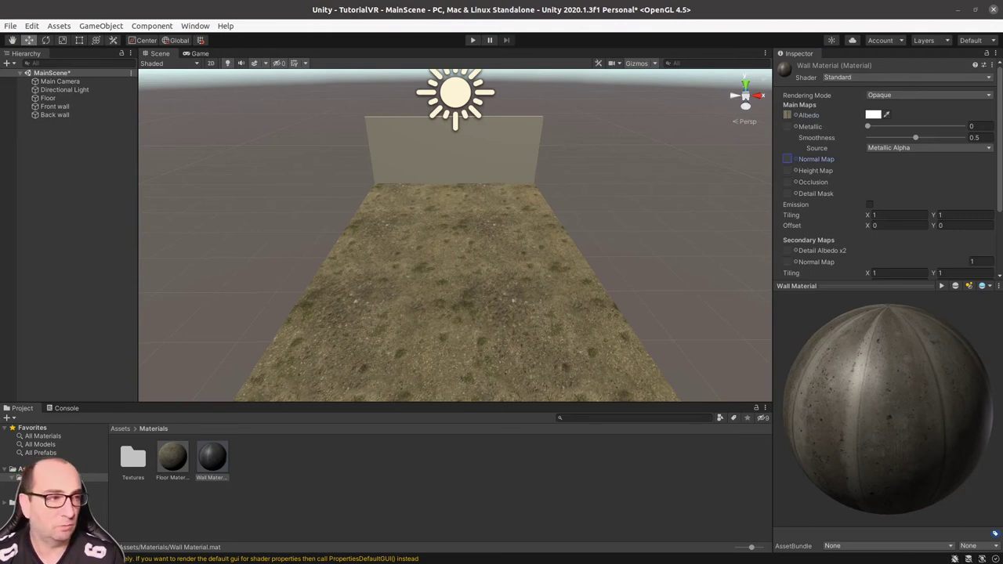
click(786, 159)
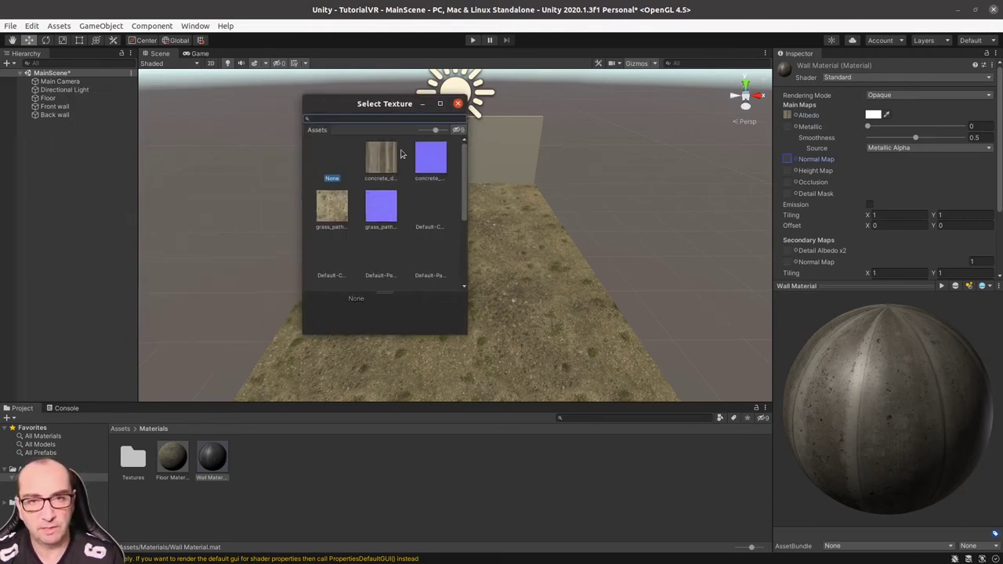
click(423, 162)
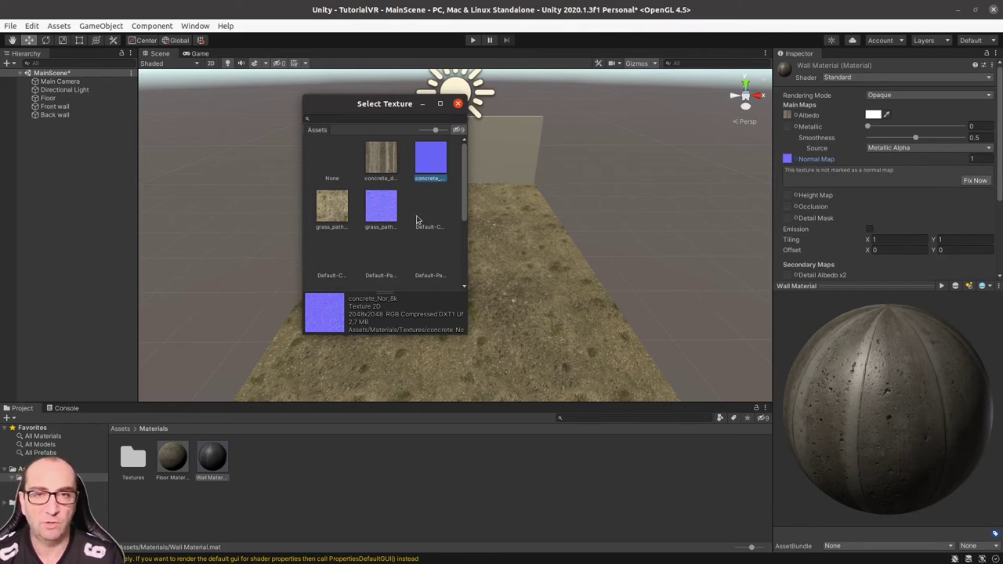
double_click(429, 168)
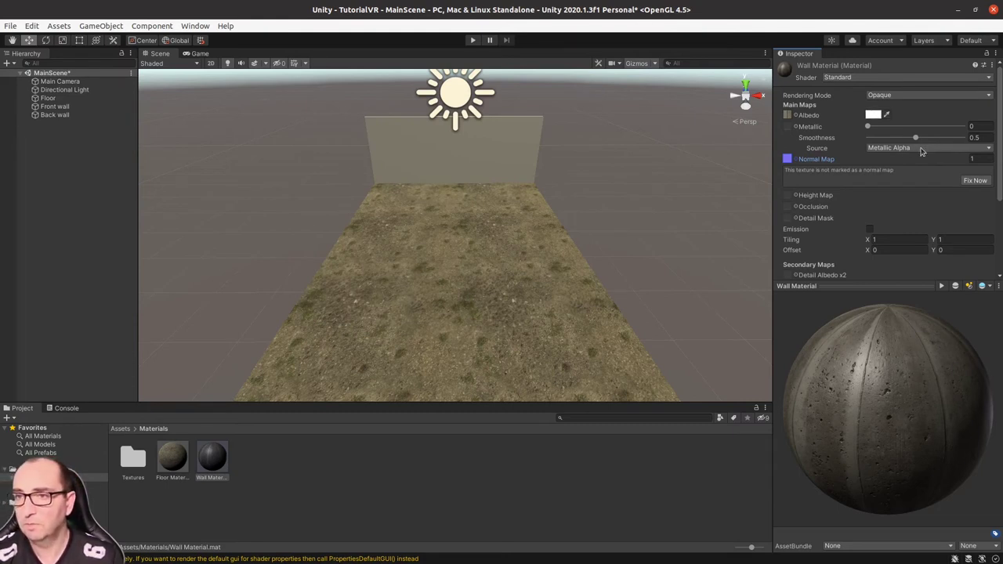
mouse_move(917, 140)
mouse_down()
mouse_move(836, 139)
mouse_move(911, 138)
mouse_up()
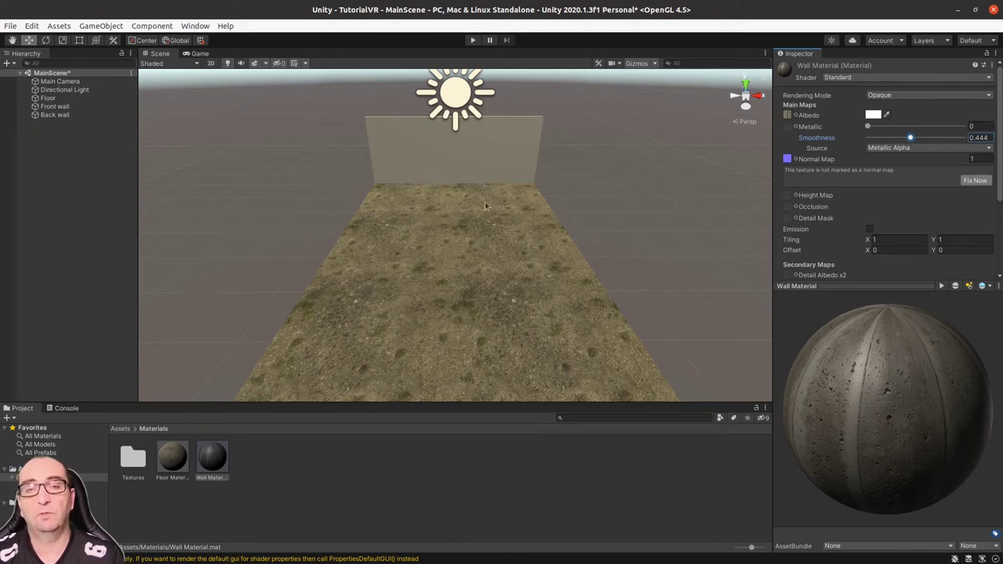
Set Wall Material's Tiling X to 2.5
click(407, 165)
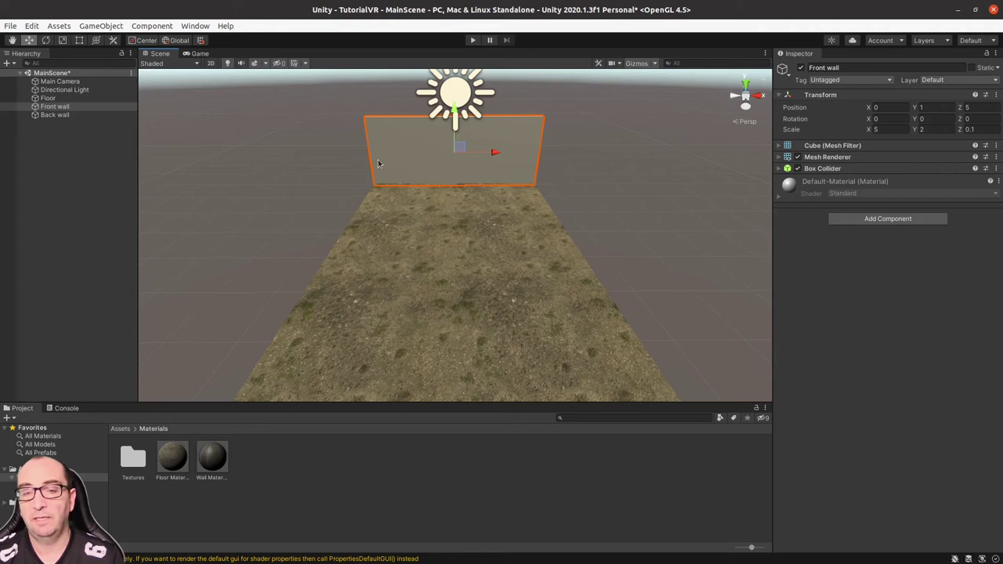
click(200, 456)
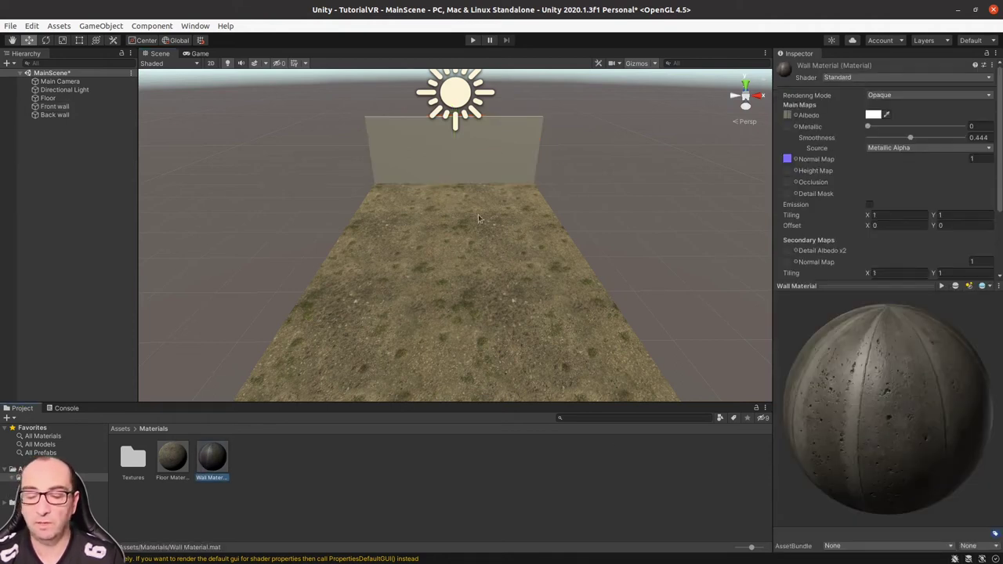
click(893, 215)
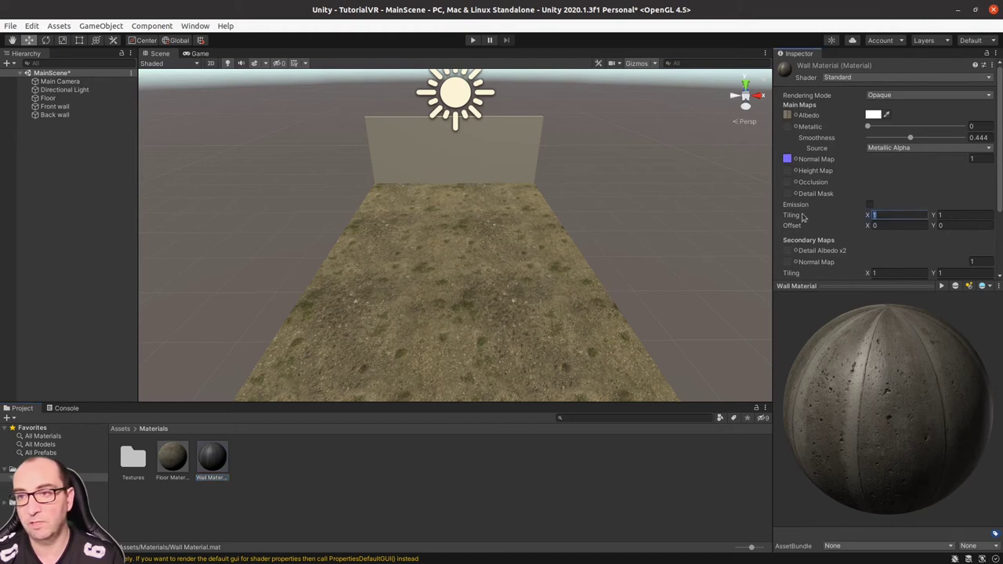
text(2.5)
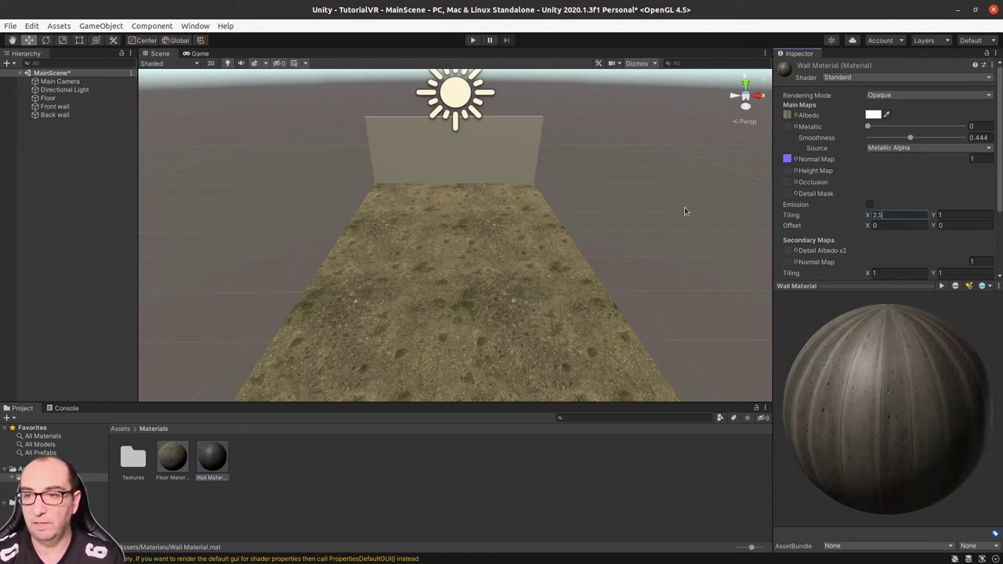
click(647, 291)
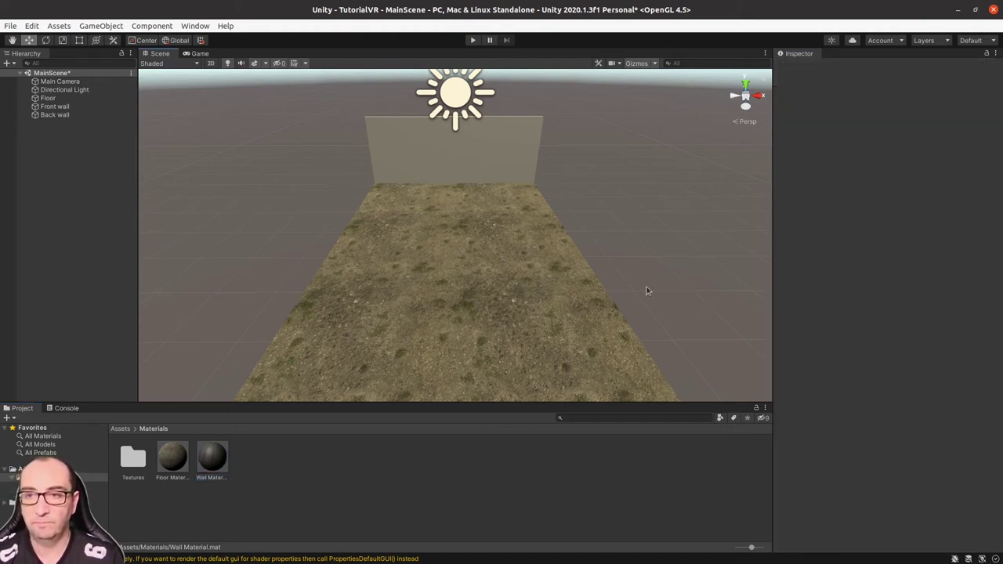
Drag Wall Material onto the back wall and the front wall
drag(212, 456, 448, 166)
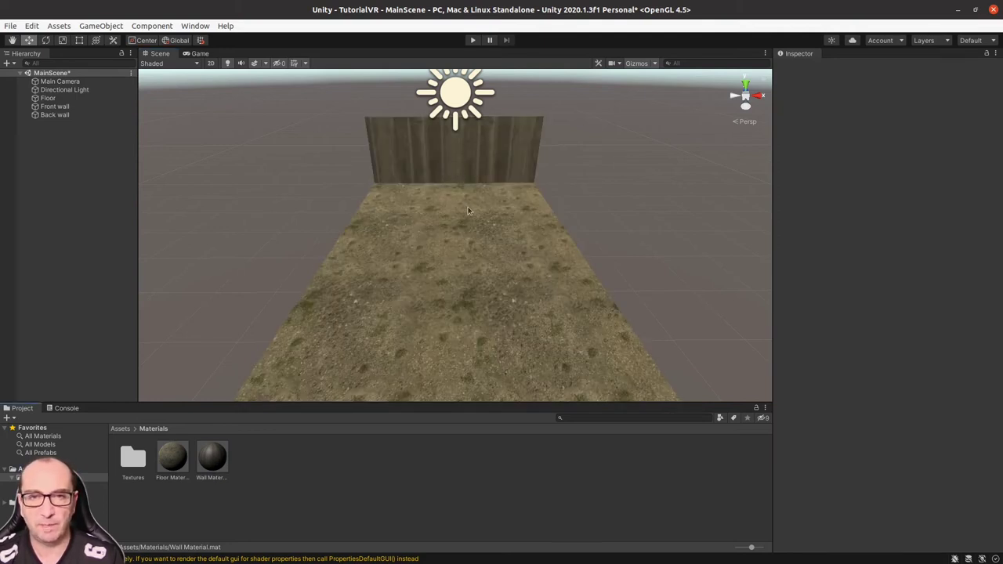
middle_drag(478, 140, 472, 282)
right_drag(473, 285, 508, 238)
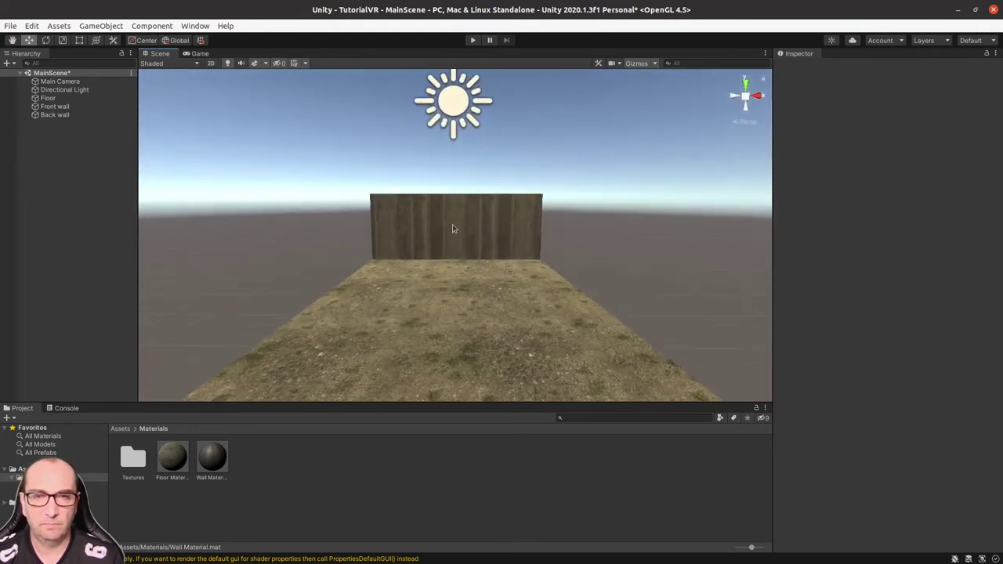
scroll(521, 300, down, 2)
scroll(521, 298, down, 3)
scroll(521, 298, down, 2)
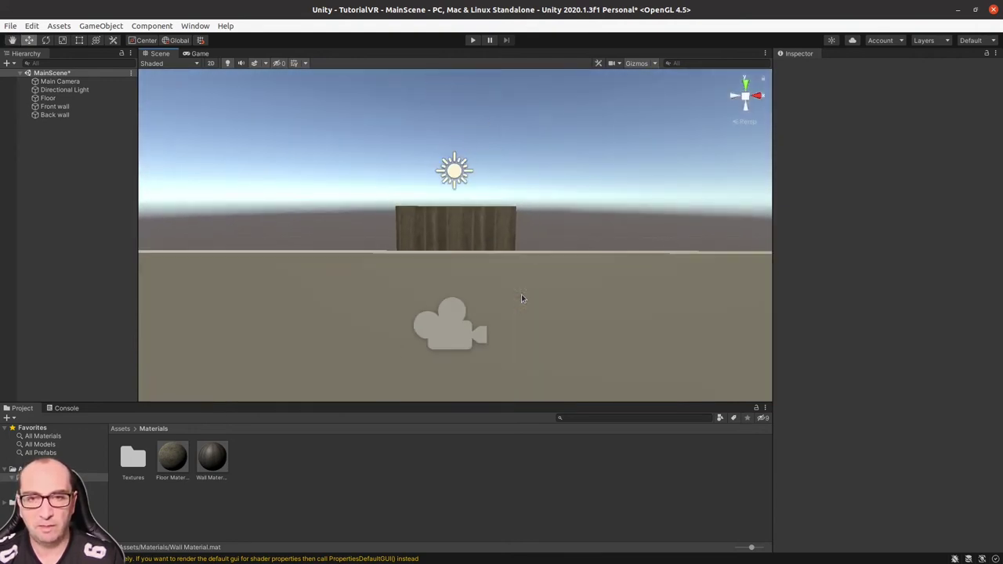
scroll(521, 298, down, 2)
scroll(521, 296, down, 1)
drag(211, 458, 298, 329)
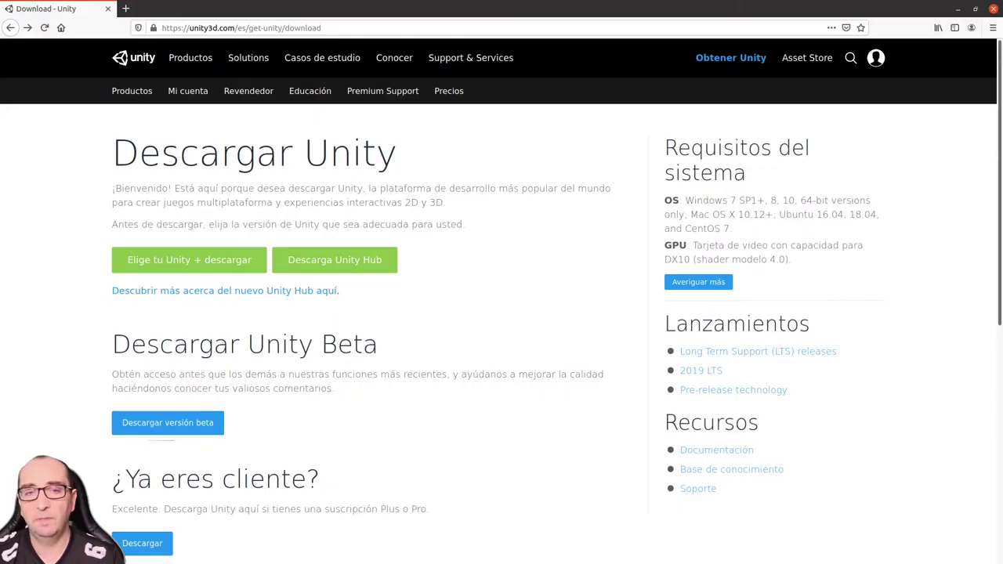
Search Google for 'texture haven' and open the texturehaven.com homepage
click(188, 27)
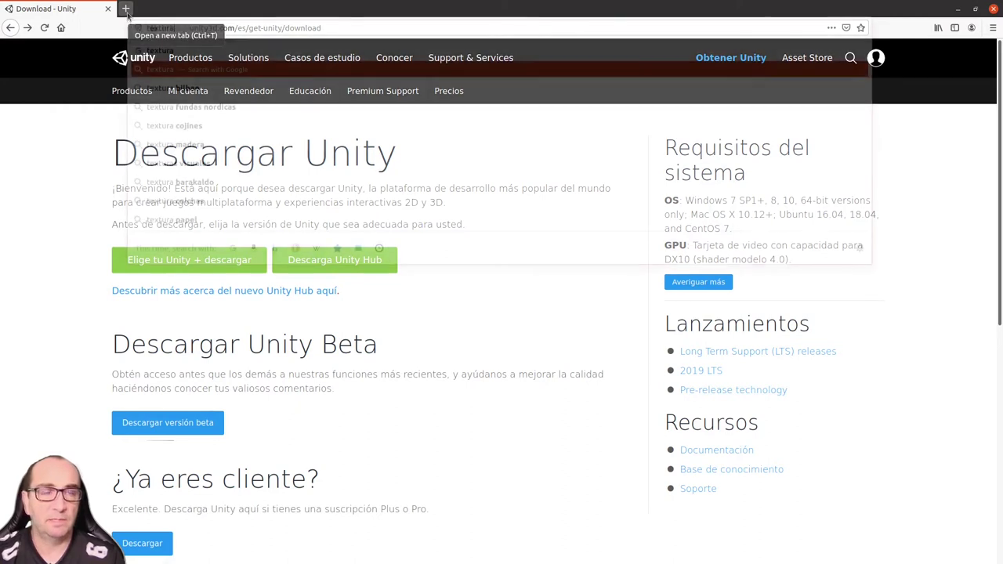
text(texture haven)
key(Return)
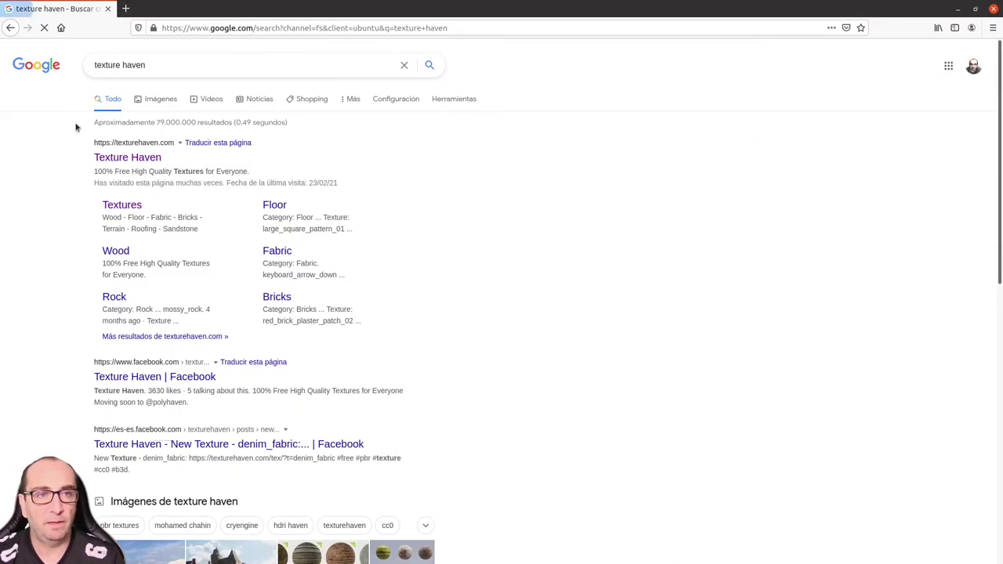
click(126, 157)
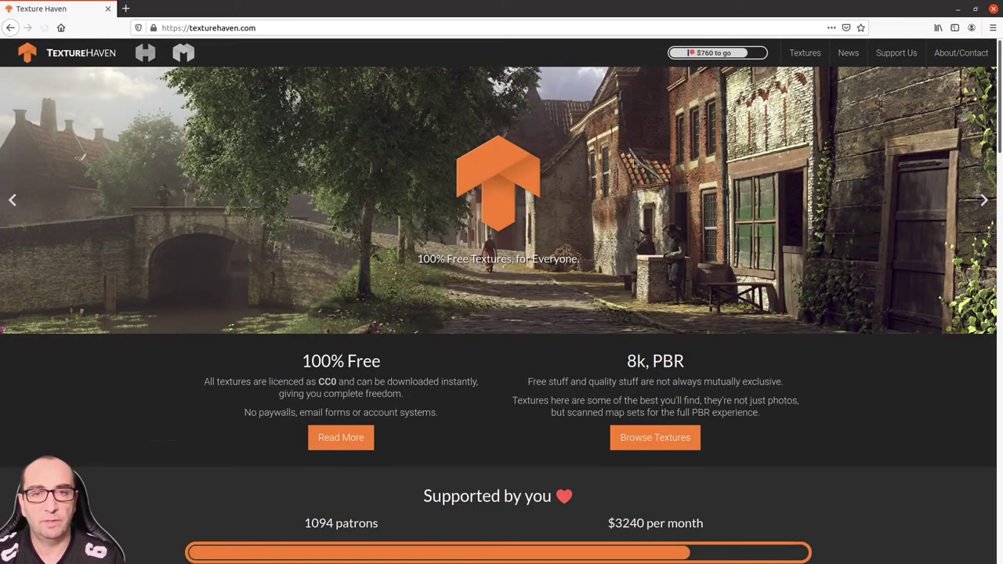
Open the Textures catalogue and scroll through the texture grid
click(807, 51)
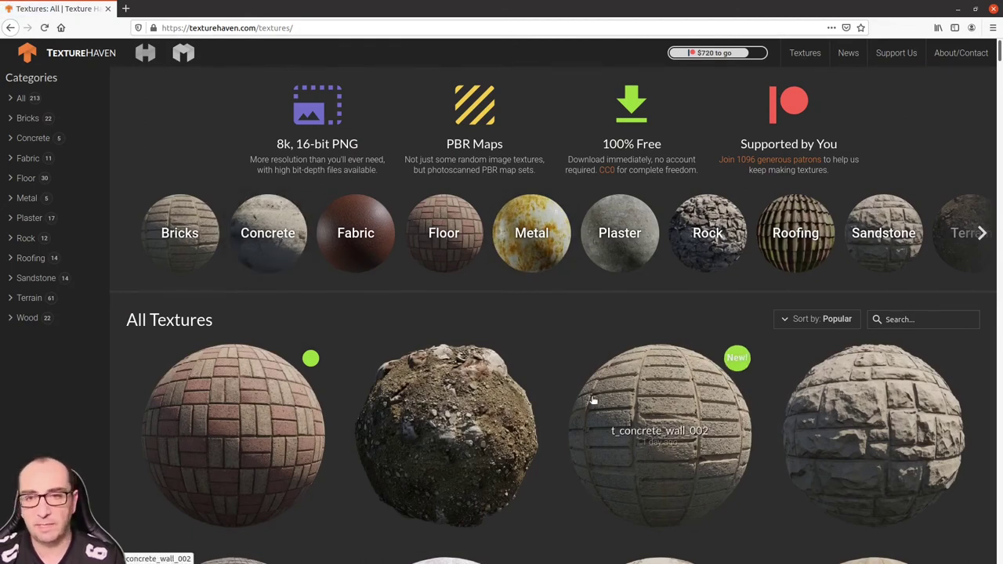
scroll(591, 368, down, 3)
scroll(592, 352, down, 2)
scroll(329, 188, up, 2)
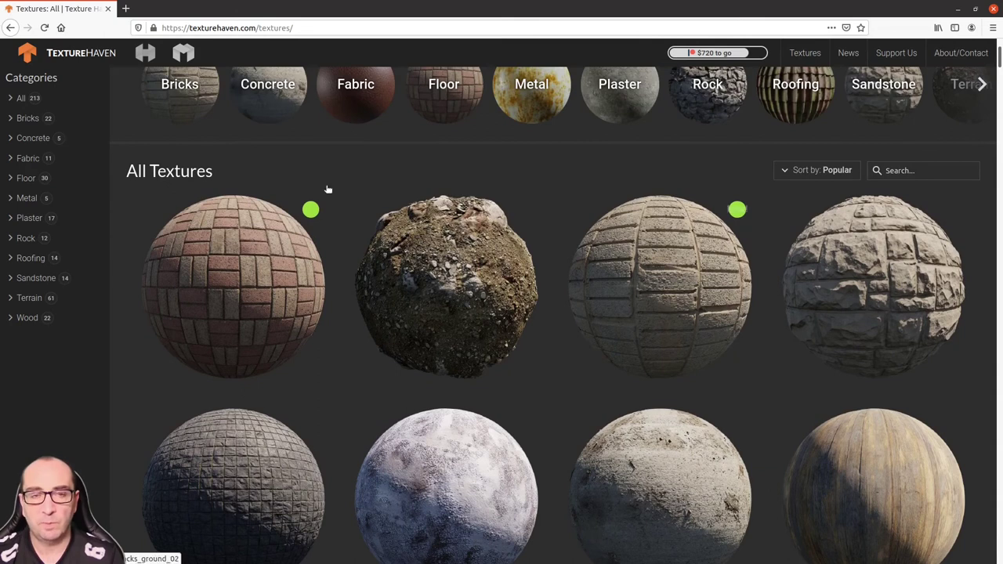
scroll(445, 229, down, 2)
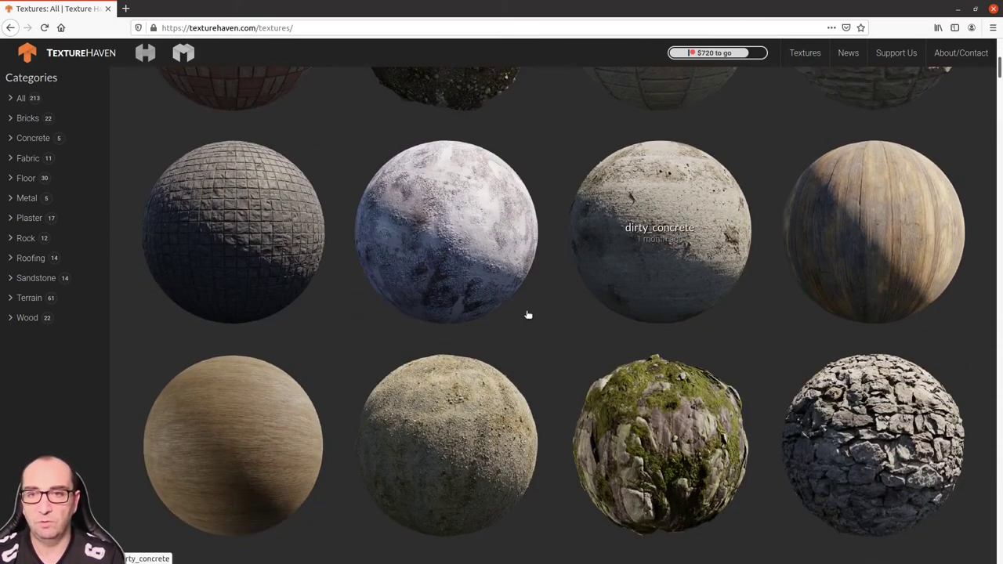
scroll(654, 264, down, 2)
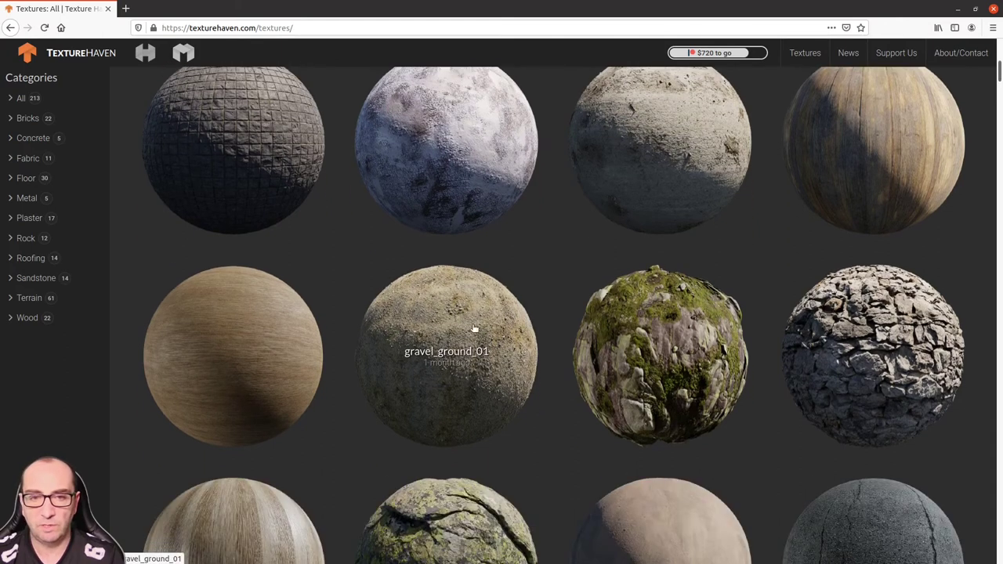
Check gravel_ground_01's Diffuse and Normal download sizes, then open the broken_wall texture page
click(464, 319)
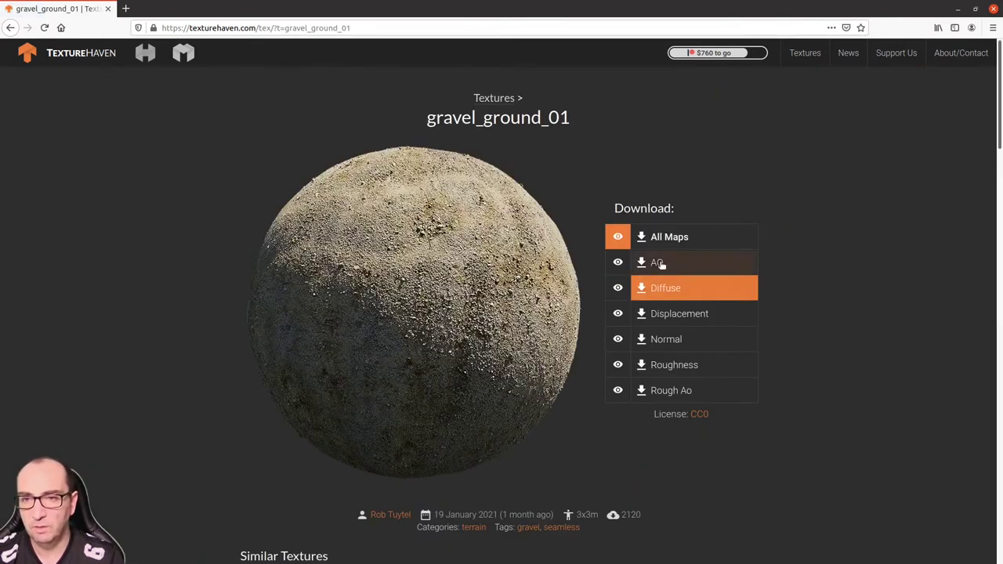
click(677, 290)
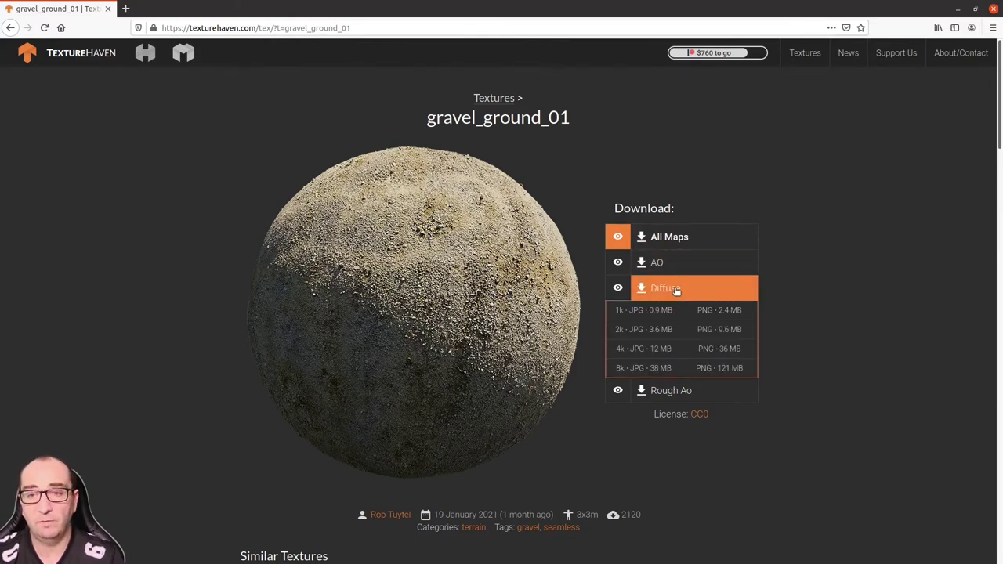
click(666, 341)
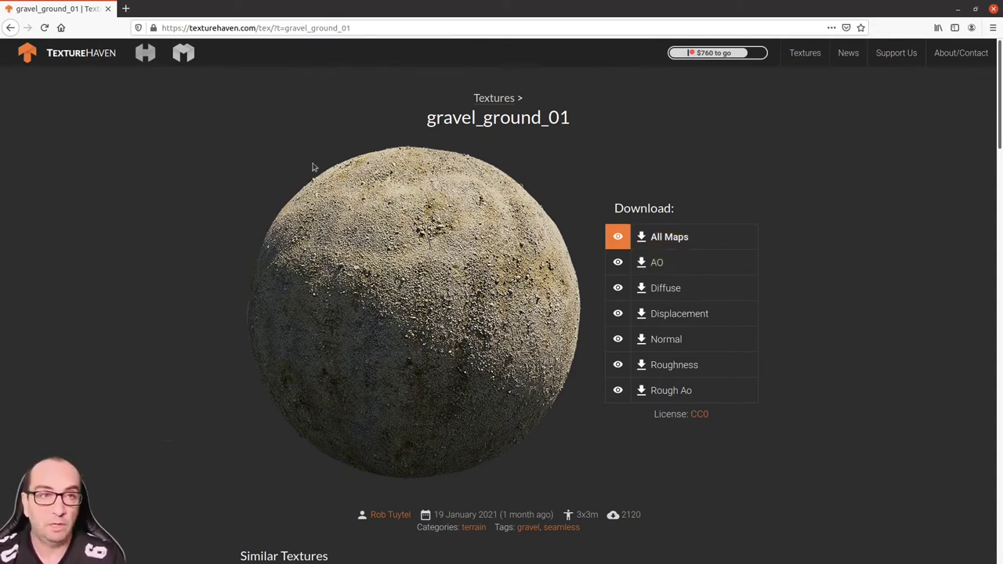
click(10, 27)
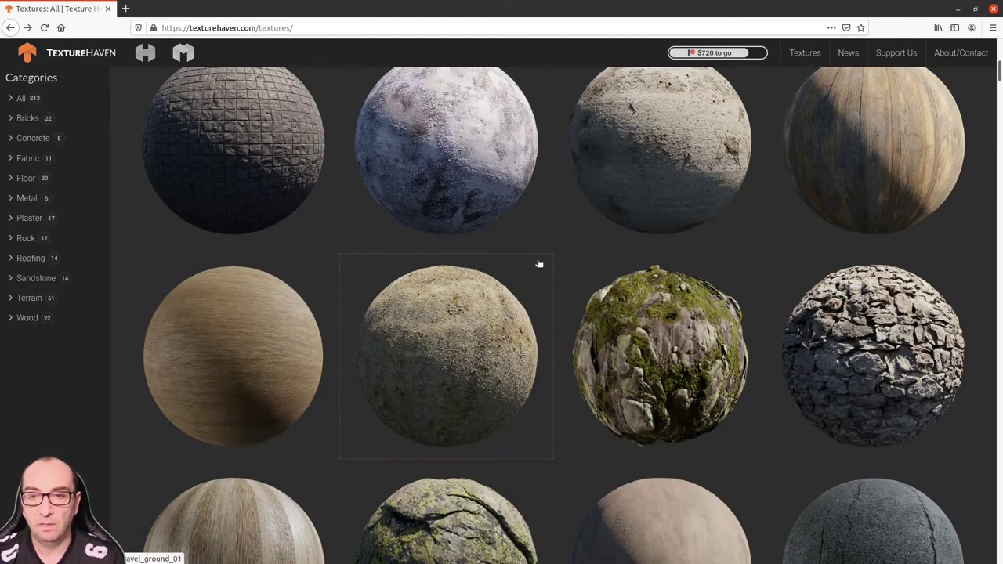
click(891, 353)
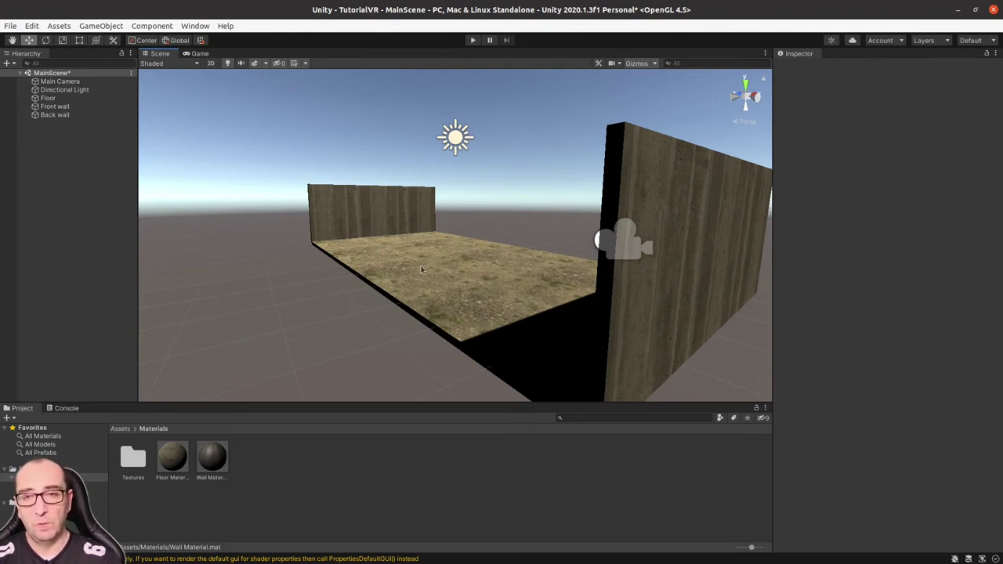
Orbit the Scene view to inspect the concrete floor and walls from other angles
scroll(506, 261, down, 5)
alt+drag(506, 261, 527, 238)
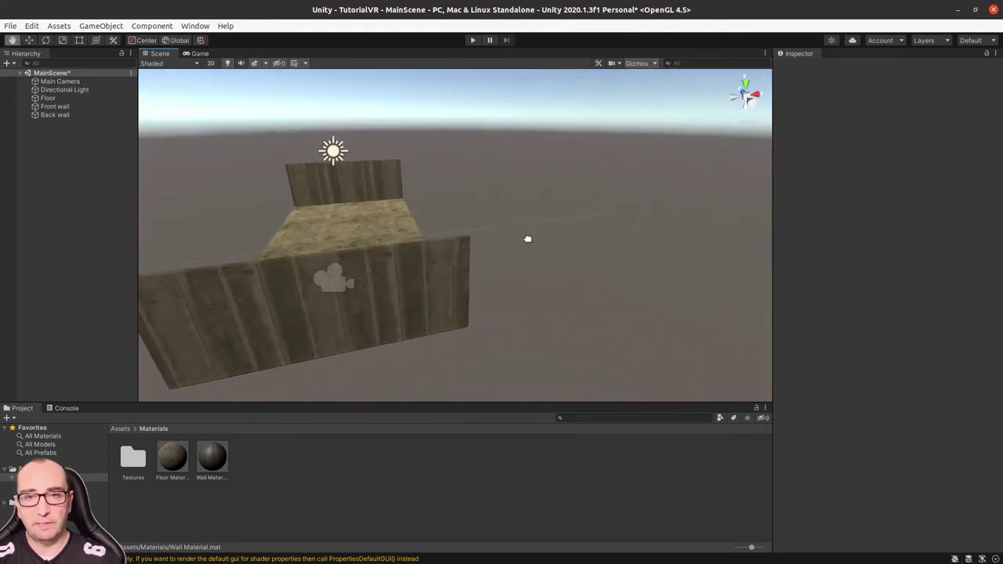
mouse_move(455, 251)
alt+mouse_down()
mouse_move(389, 268)
mouse_move(395, 246)
alt+mouse_up()
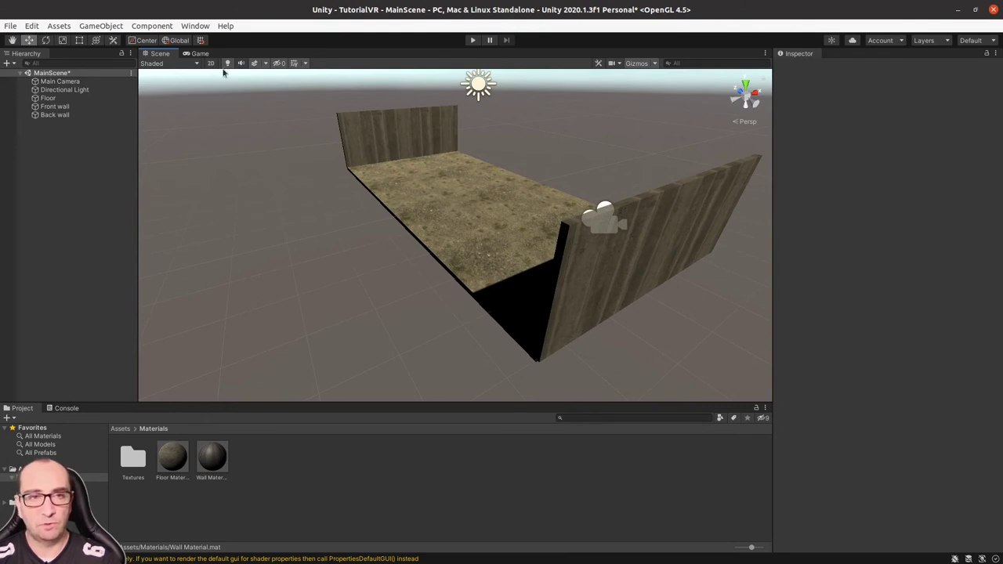
Preview the scene through the Game camera, return to the Scene view, and switch to the browser
click(199, 53)
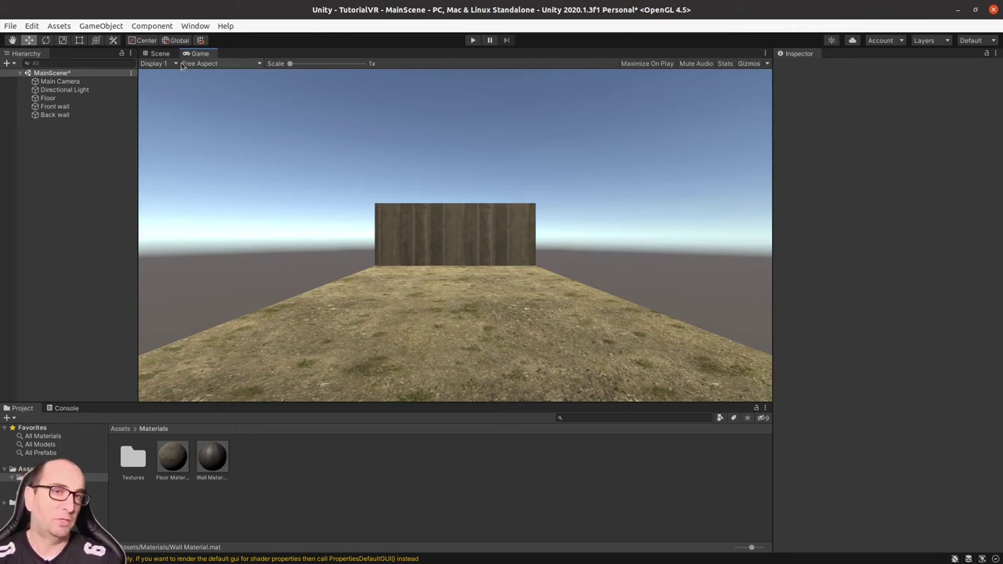
click(160, 54)
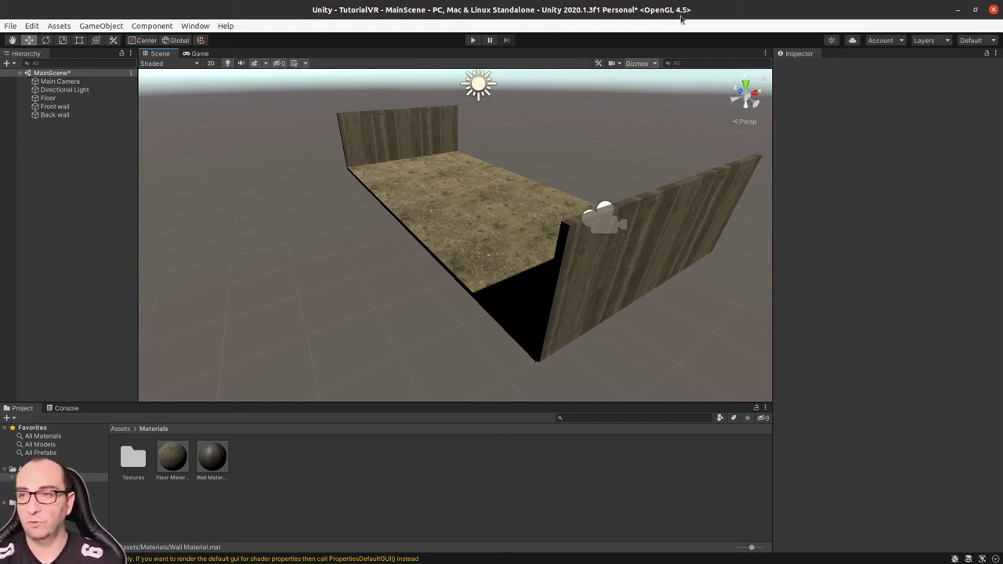
key(alt+Tab)
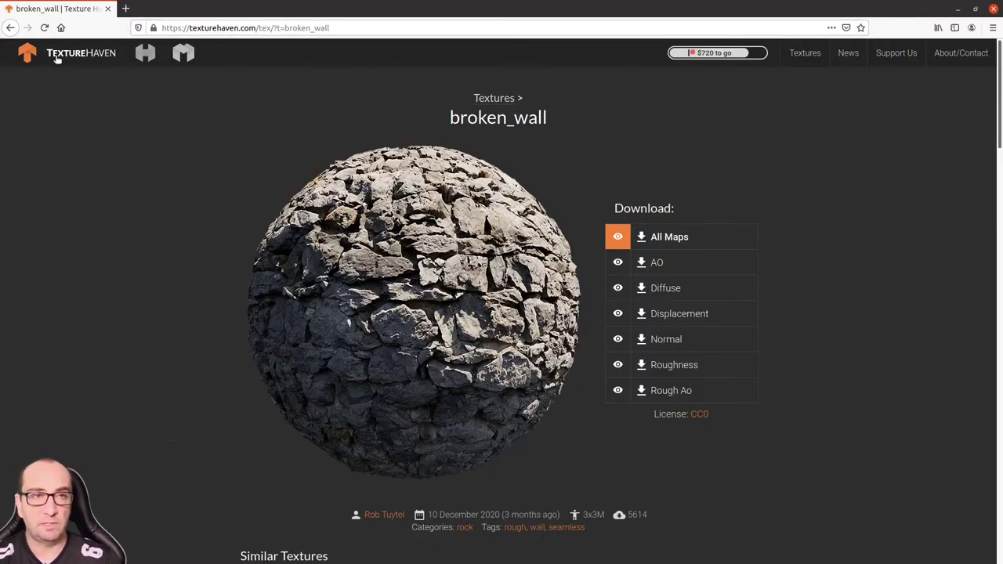
Go back through the browser history to the Unity download page and open the Asset Store
click(11, 28)
click(10, 28)
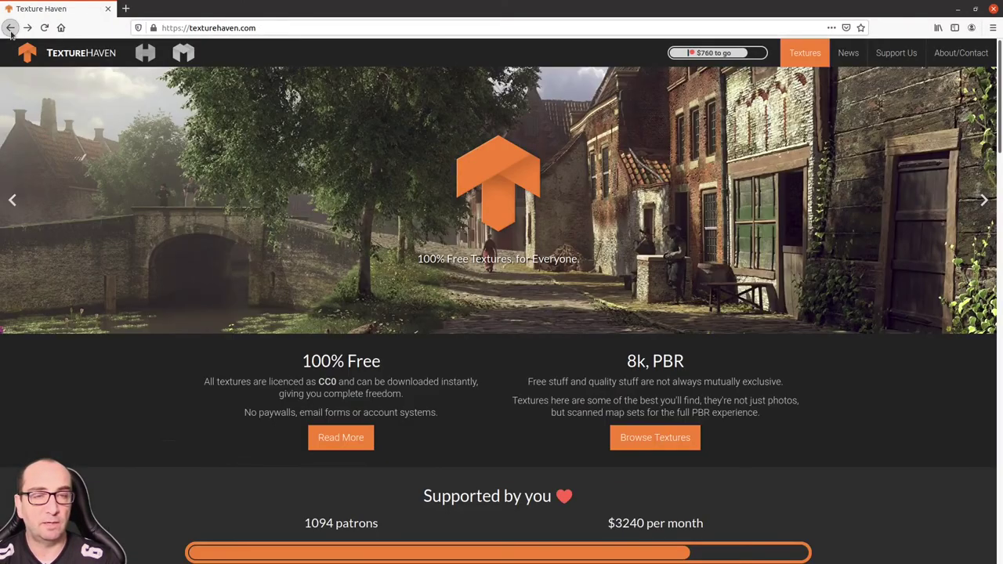
click(10, 27)
click(10, 28)
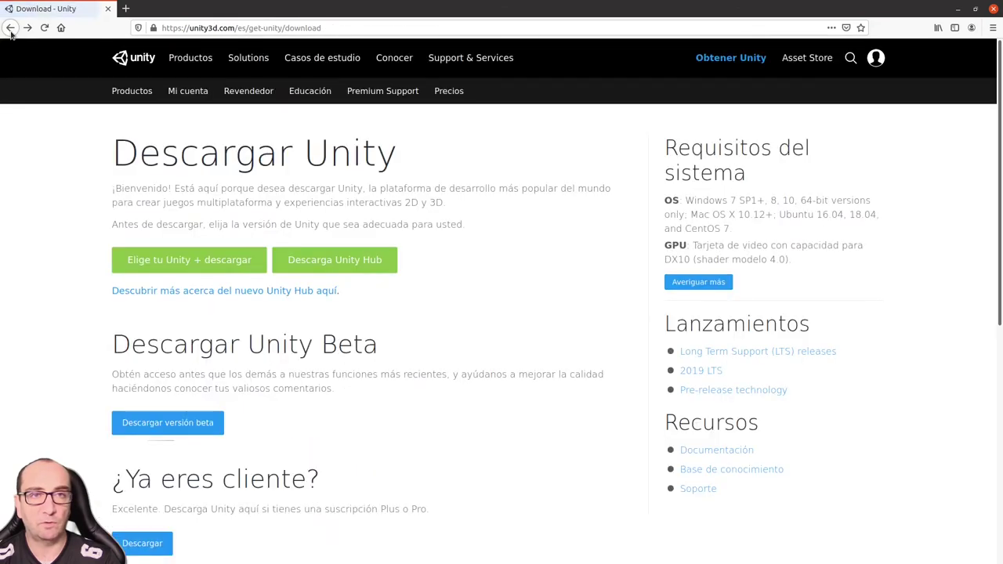
click(807, 57)
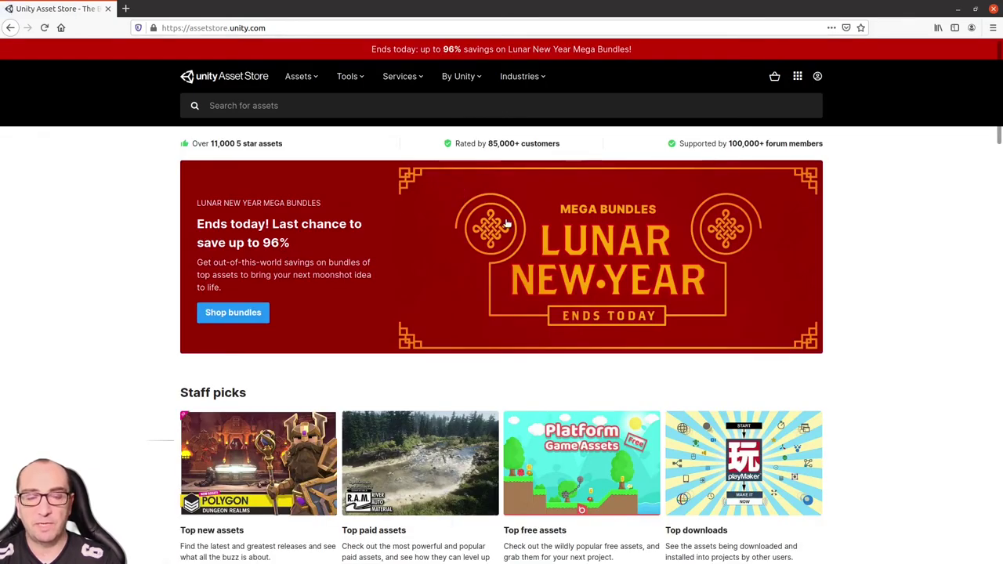
Search the Asset Store for 'store building' and scroll through the results
click(259, 102)
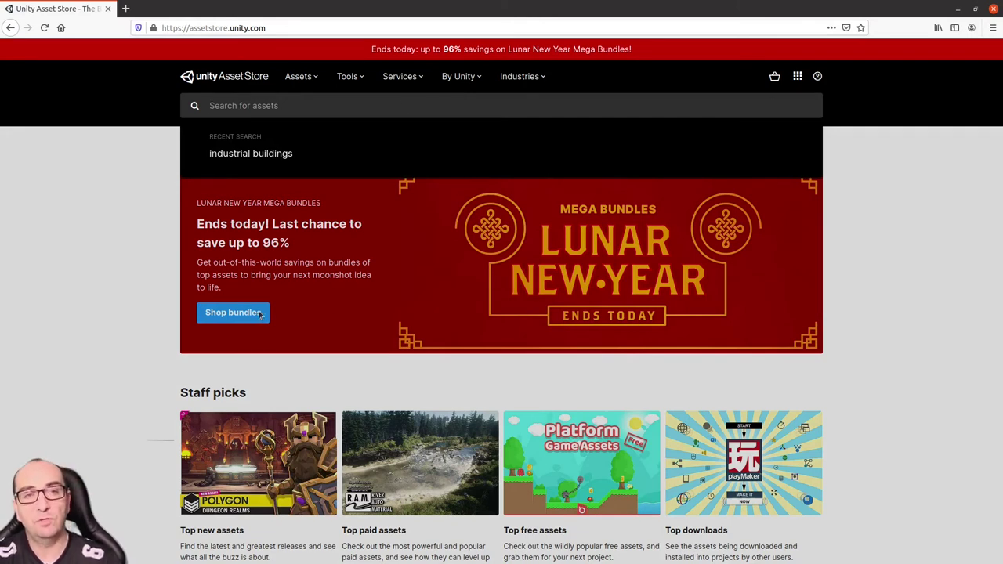
text(store building)
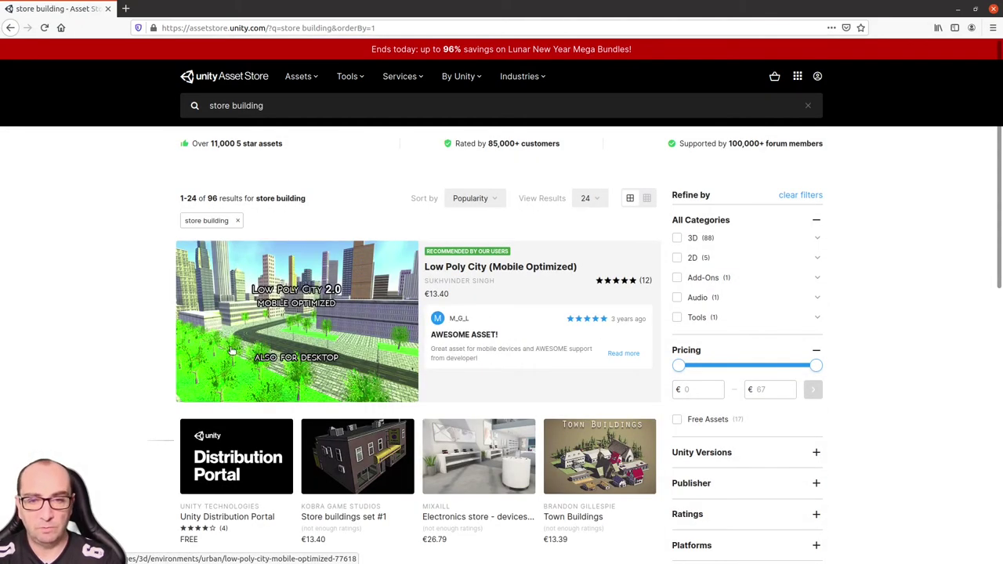
scroll(183, 348, down, 3)
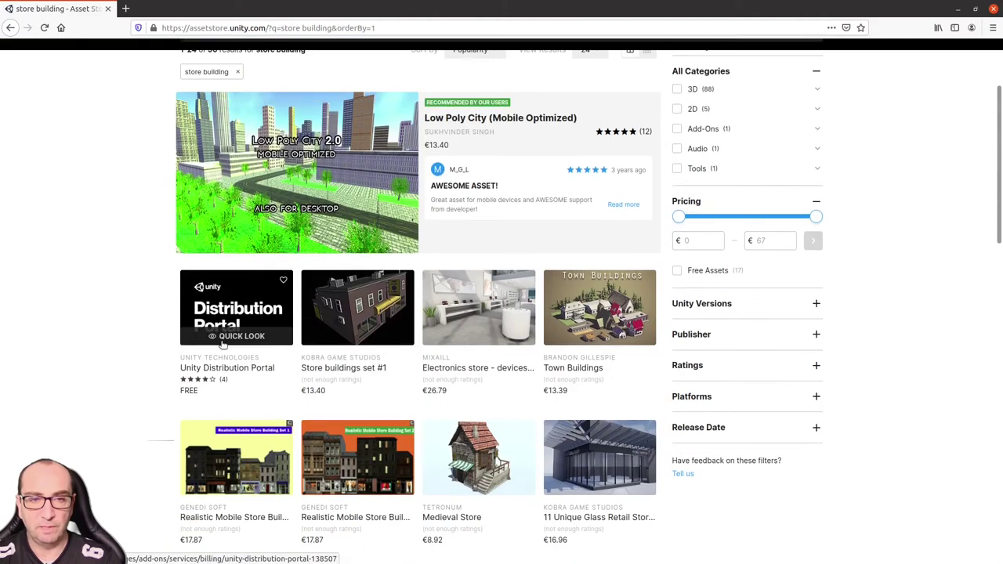
scroll(517, 423, down, 2)
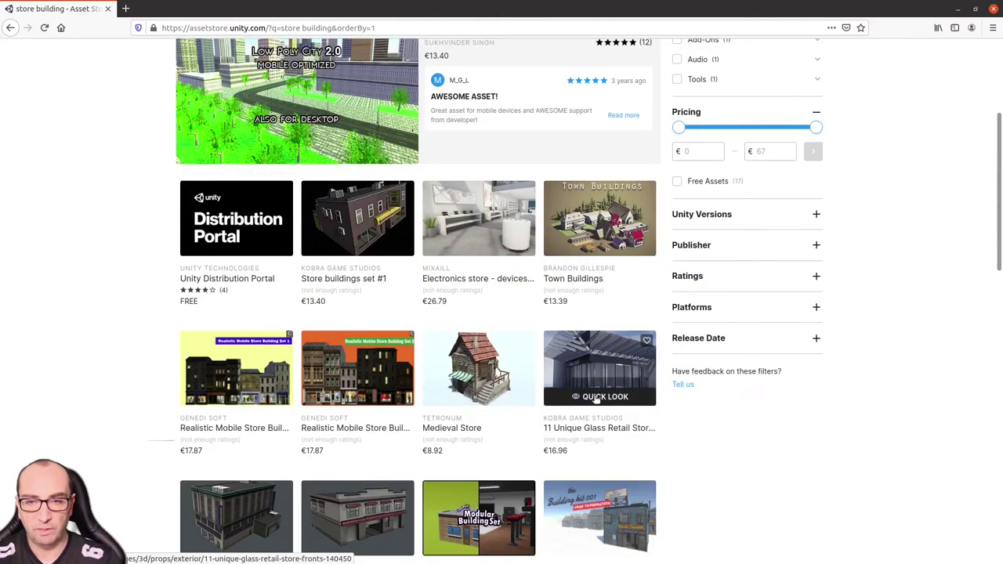
scroll(246, 423, down, 2)
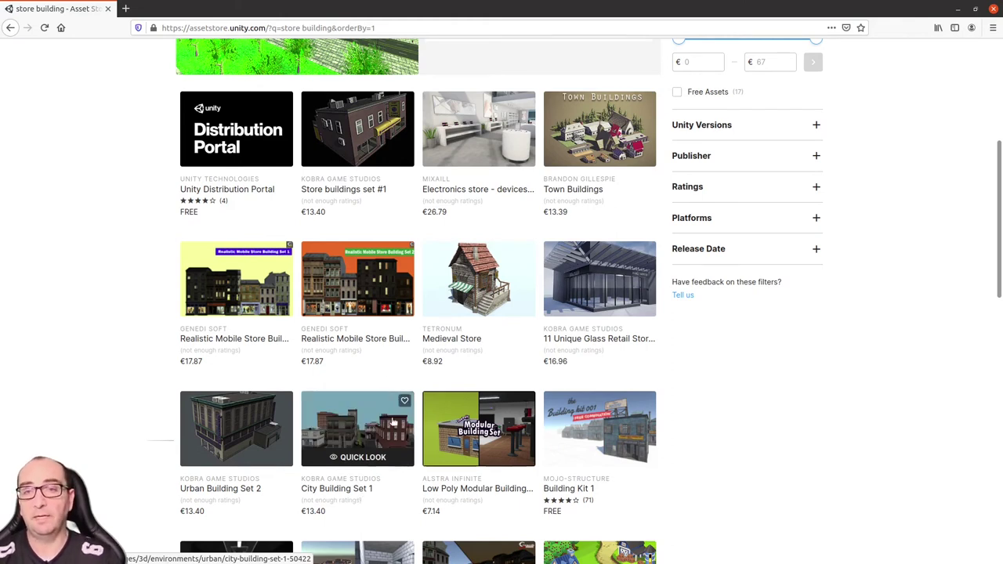
scroll(409, 412, down, 3)
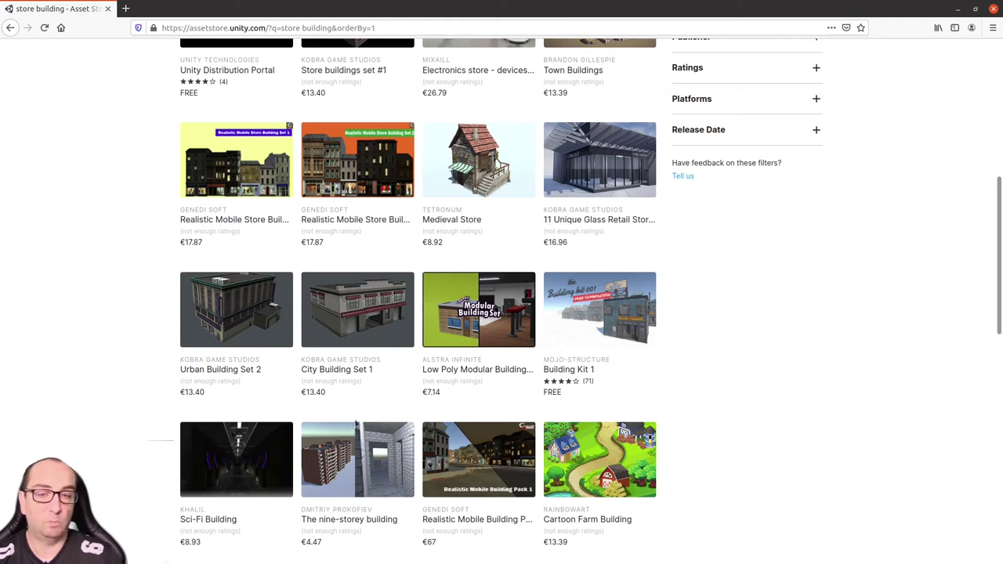
scroll(418, 353, up, 5)
scroll(439, 355, down, 1)
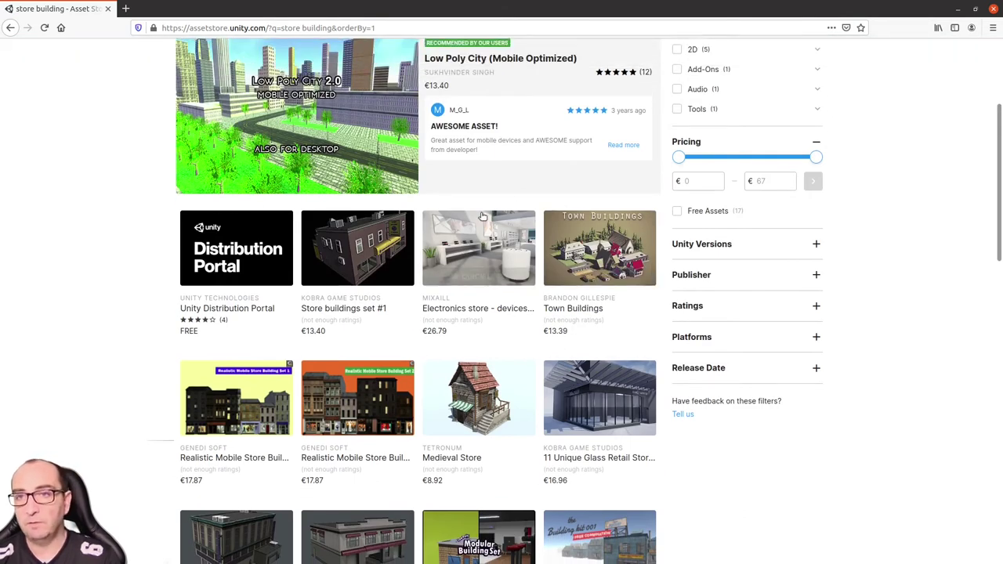
scroll(713, 178, up, 2)
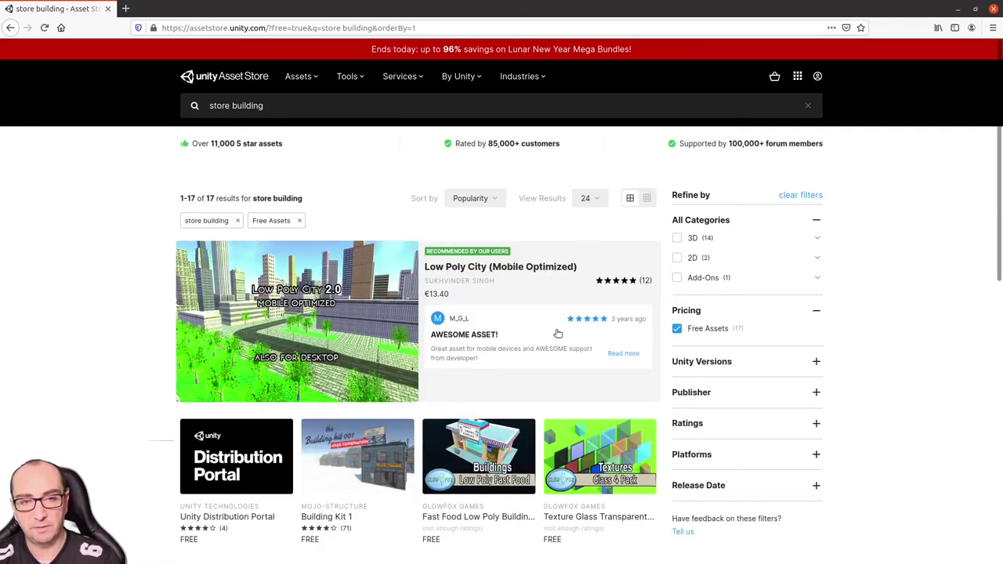
scroll(400, 369, down, 2)
scroll(400, 369, down, 2)
scroll(446, 362, down, 1)
scroll(453, 358, down, 2)
scroll(454, 354, down, 2)
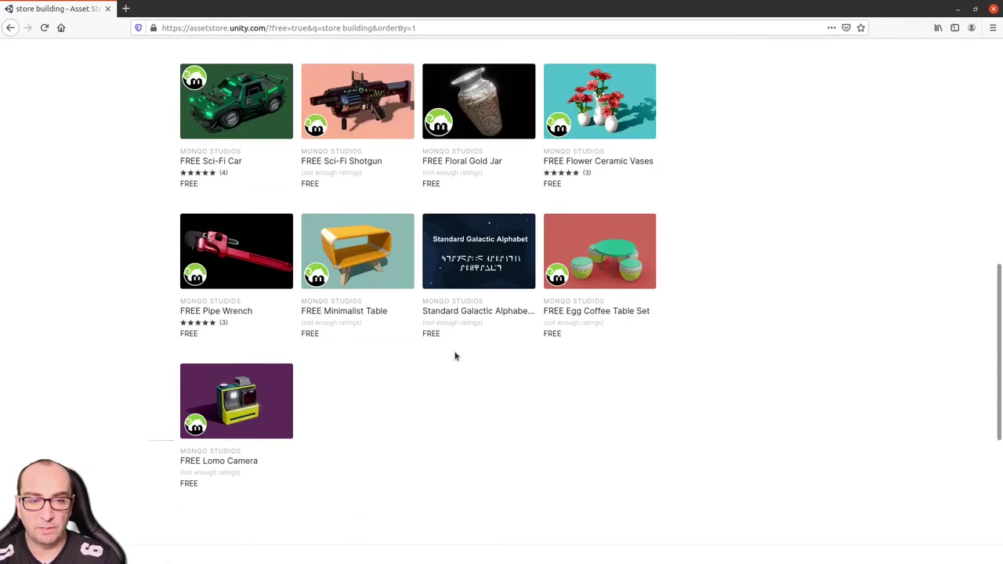
scroll(454, 354, up, 2)
scroll(456, 357, up, 2)
scroll(454, 356, up, 1)
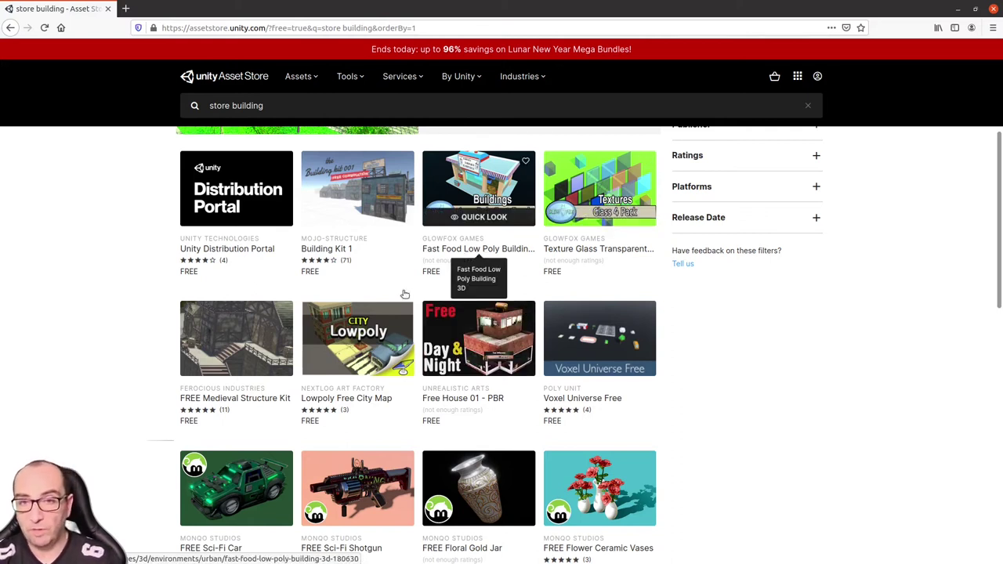
scroll(515, 301, up, 3)
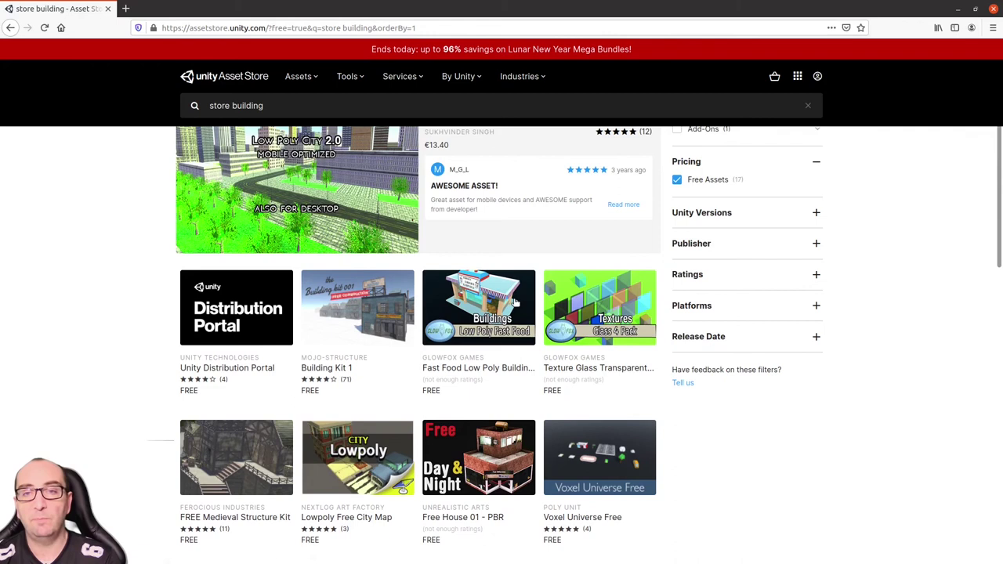
scroll(515, 302, up, 3)
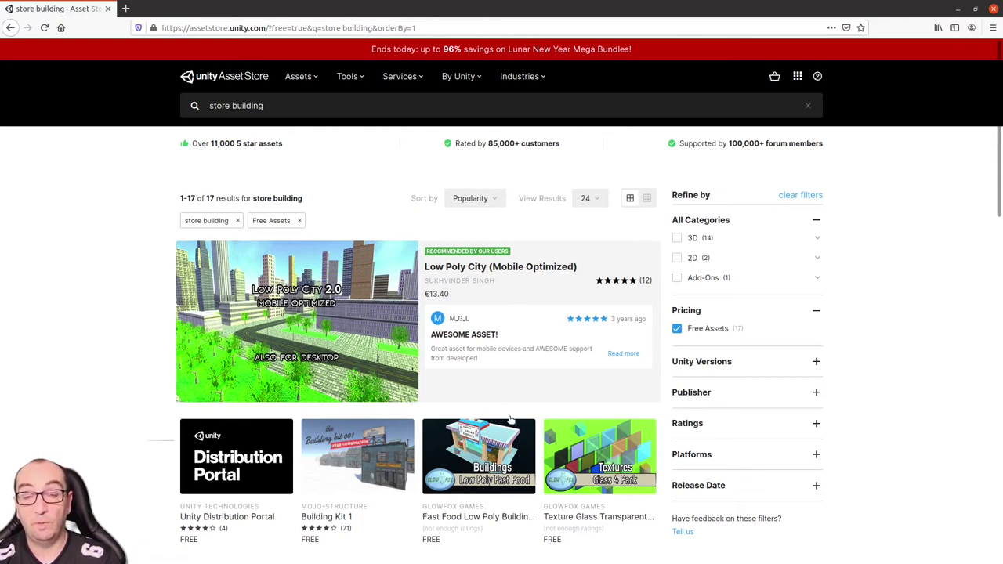
Replace the 'store building' search with 'building' and scroll through the results
click(237, 221)
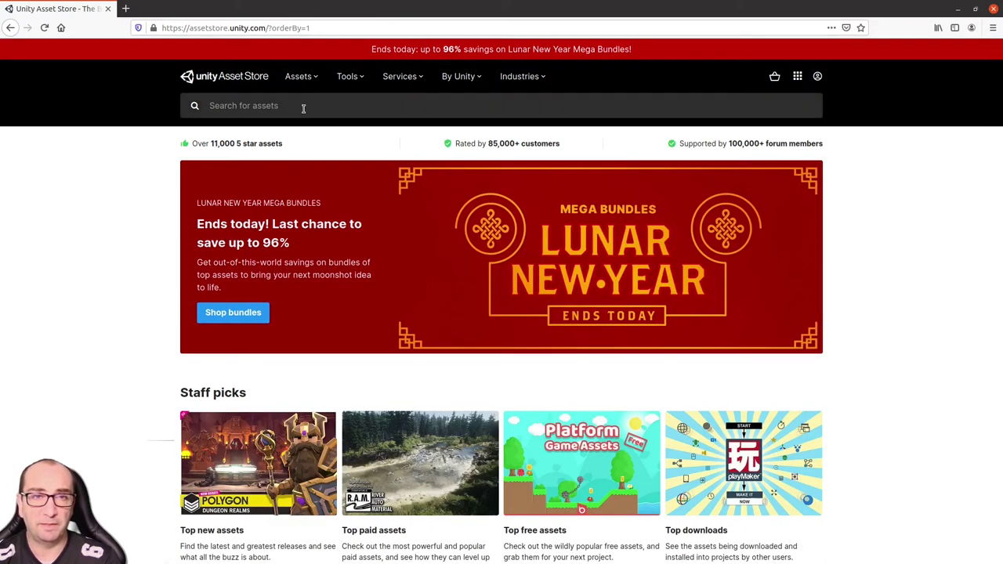
click(303, 105)
text(buildi)
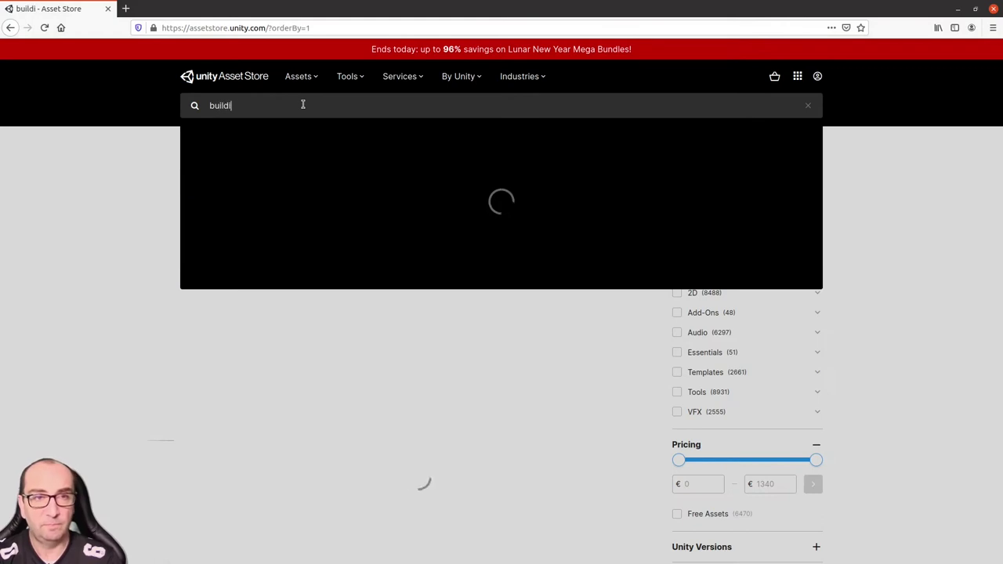
text(ng)
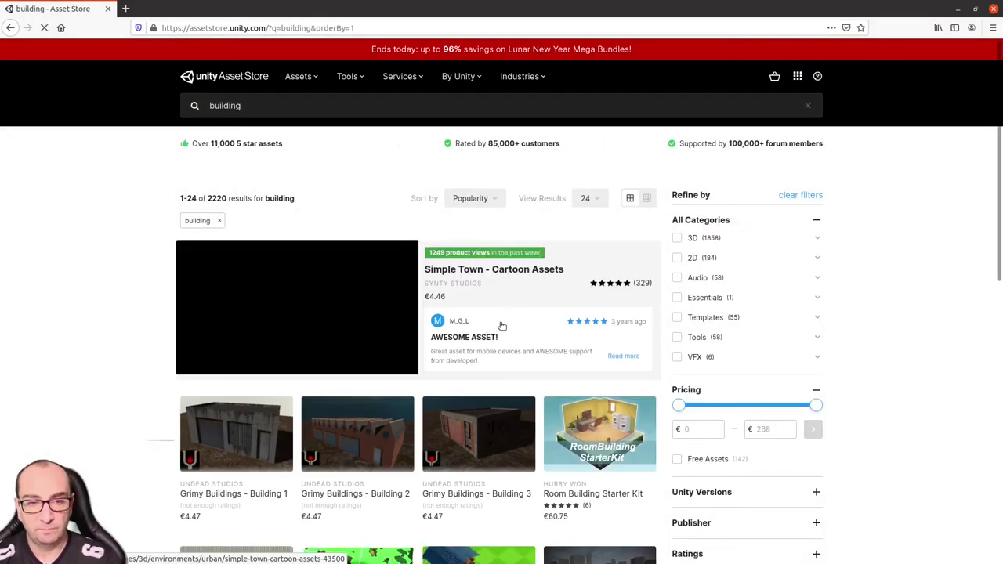
scroll(501, 325, down, 3)
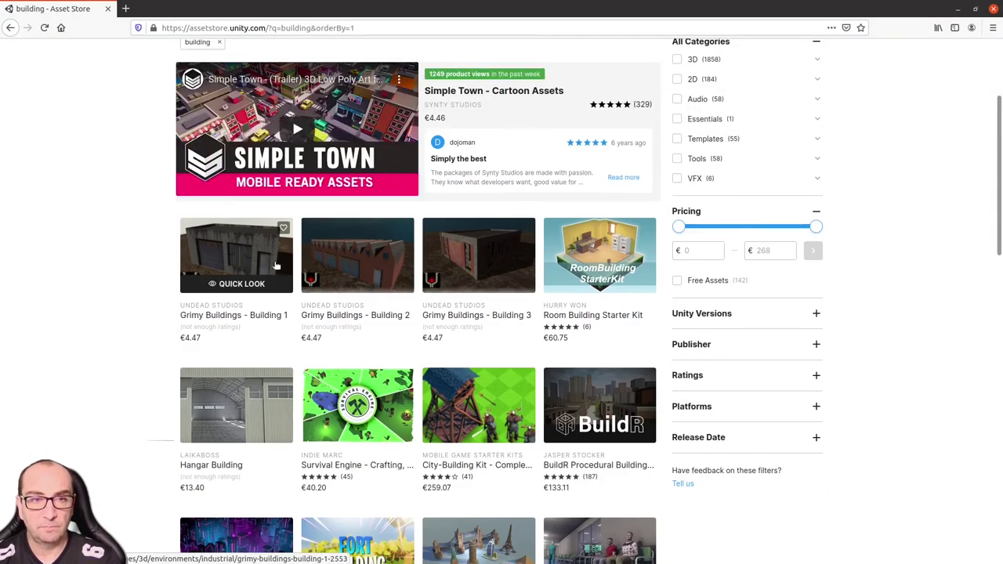
scroll(373, 373, down, 2)
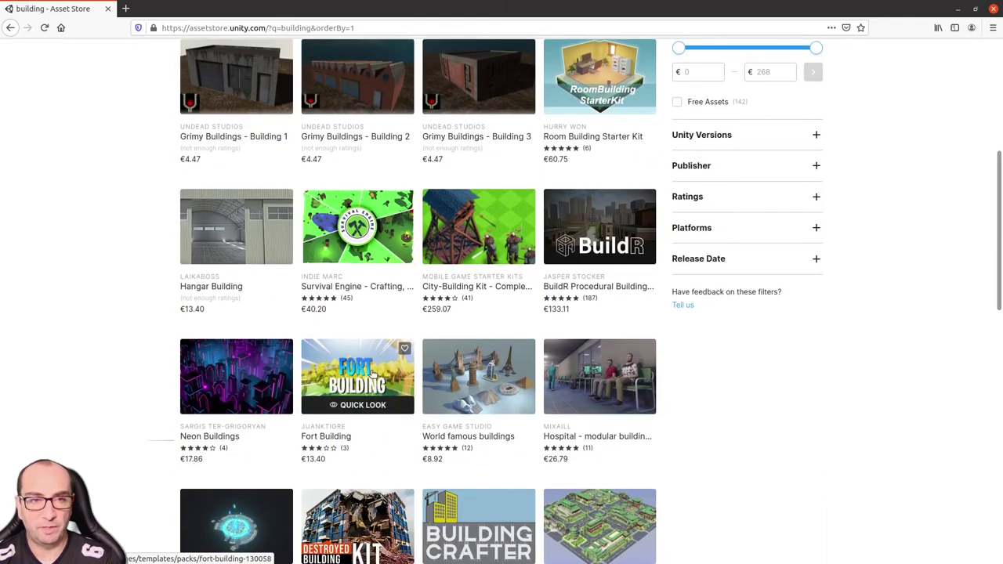
scroll(373, 374, down, 2)
scroll(374, 373, down, 2)
scroll(383, 377, down, 2)
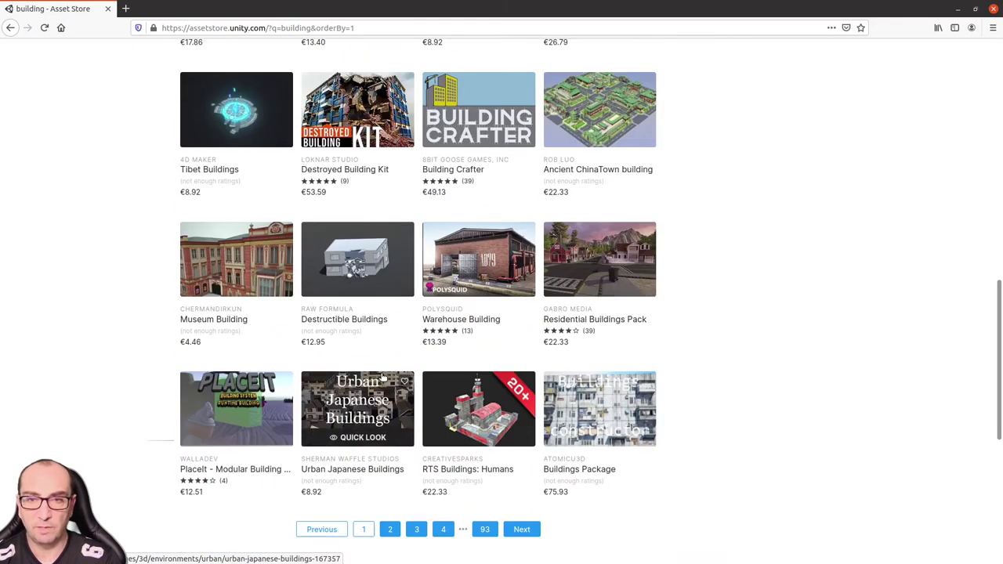
scroll(383, 377, down, 1)
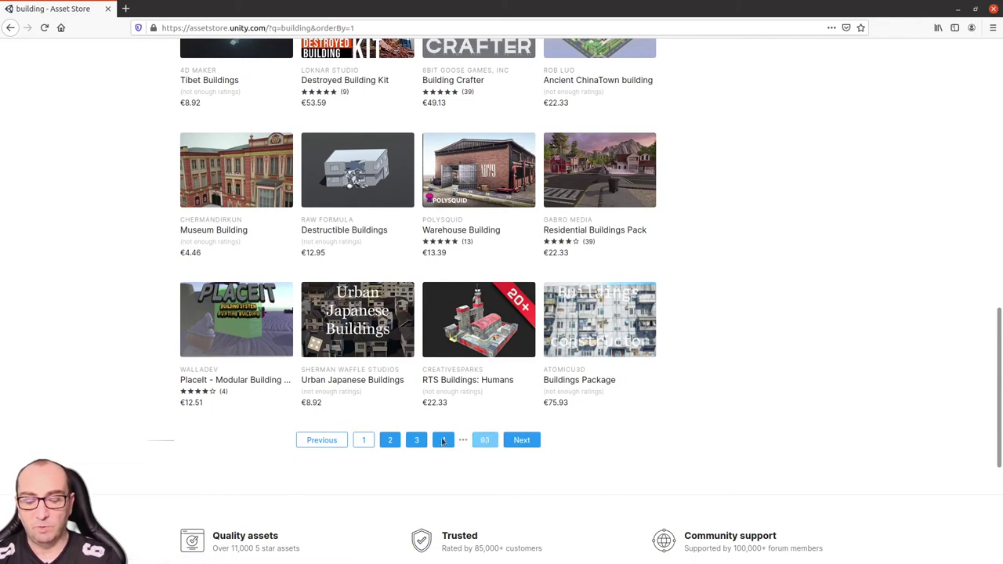
Go to results page 2, filter to Free Assets, and browse the free building packs
click(393, 441)
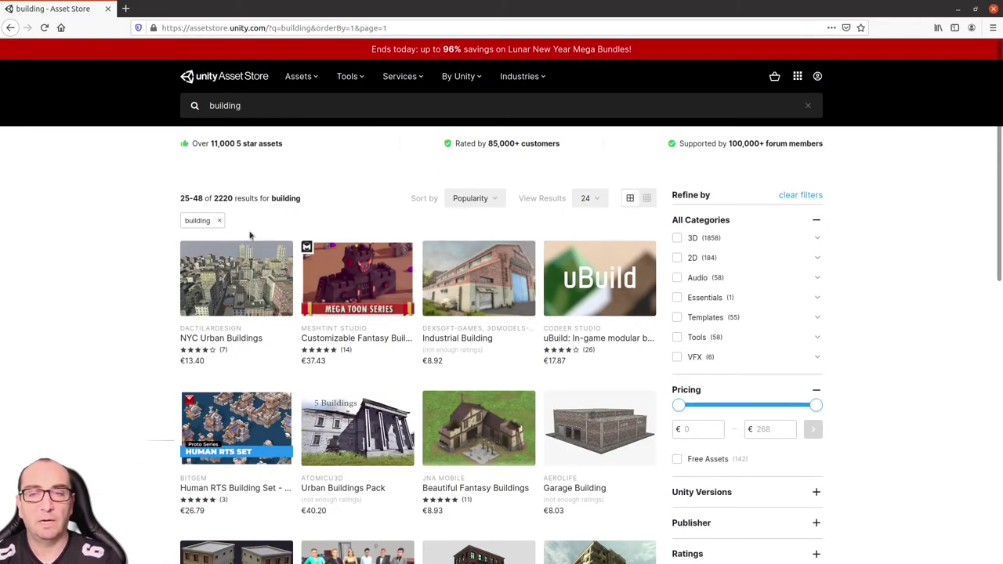
scroll(687, 414, down, 3)
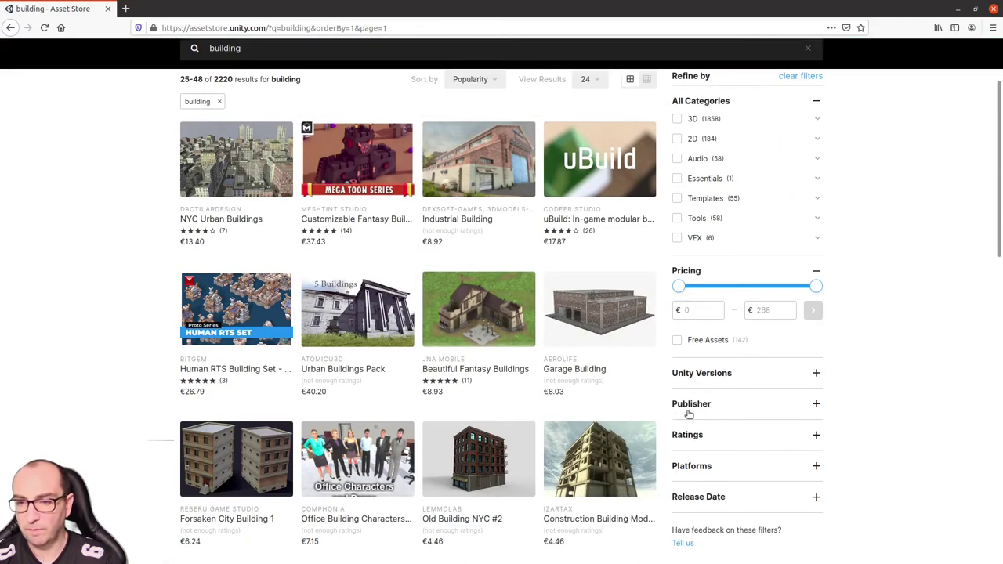
click(676, 343)
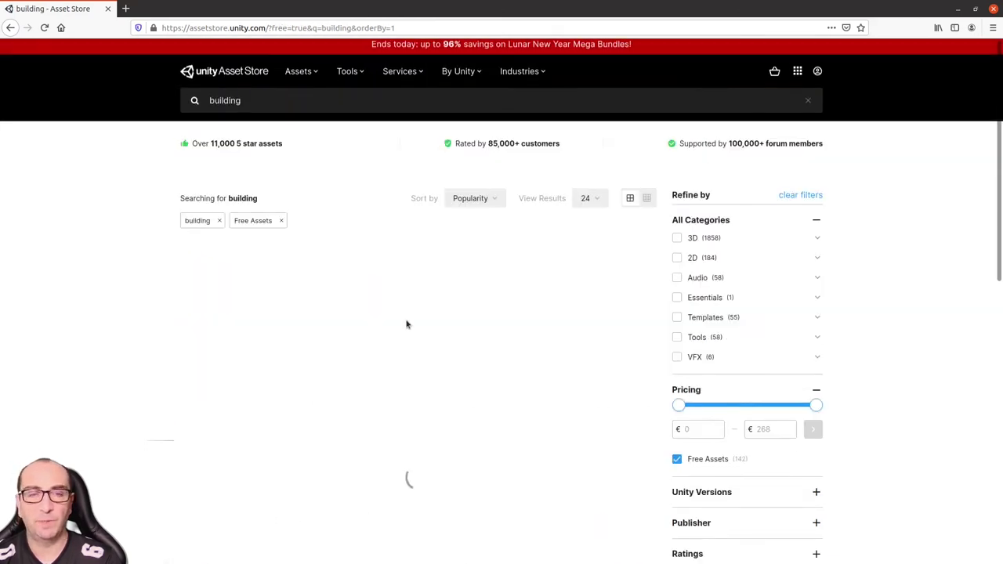
scroll(502, 345, down, 2)
scroll(500, 351, down, 1)
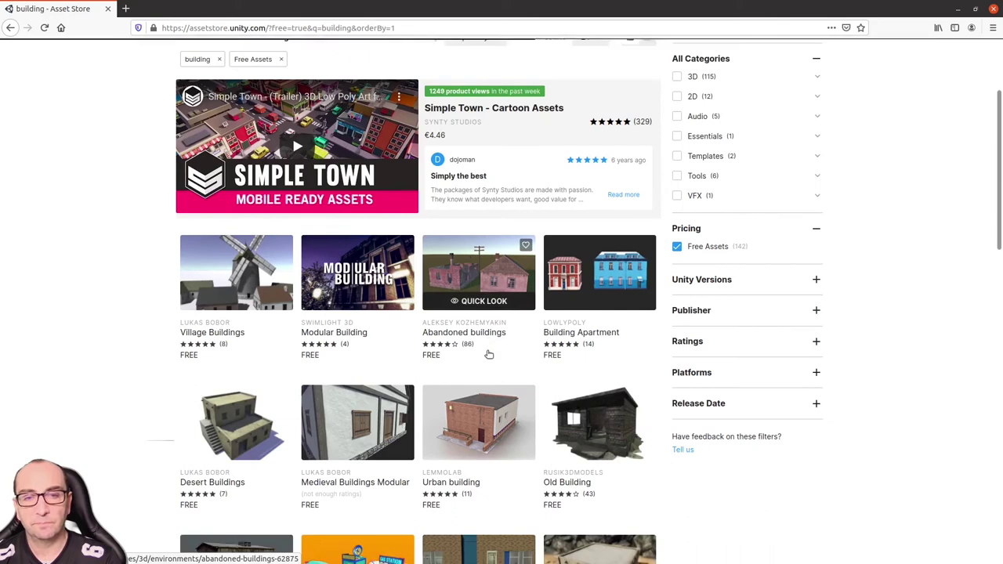
scroll(495, 358, down, 2)
scroll(437, 337, down, 2)
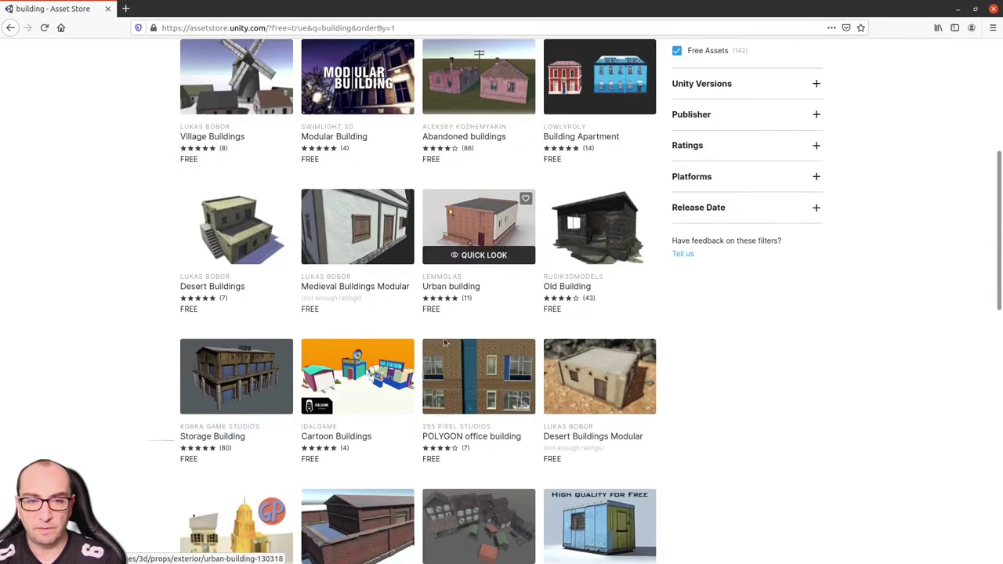
Open the Storage Building product page and view its third preview image
click(233, 371)
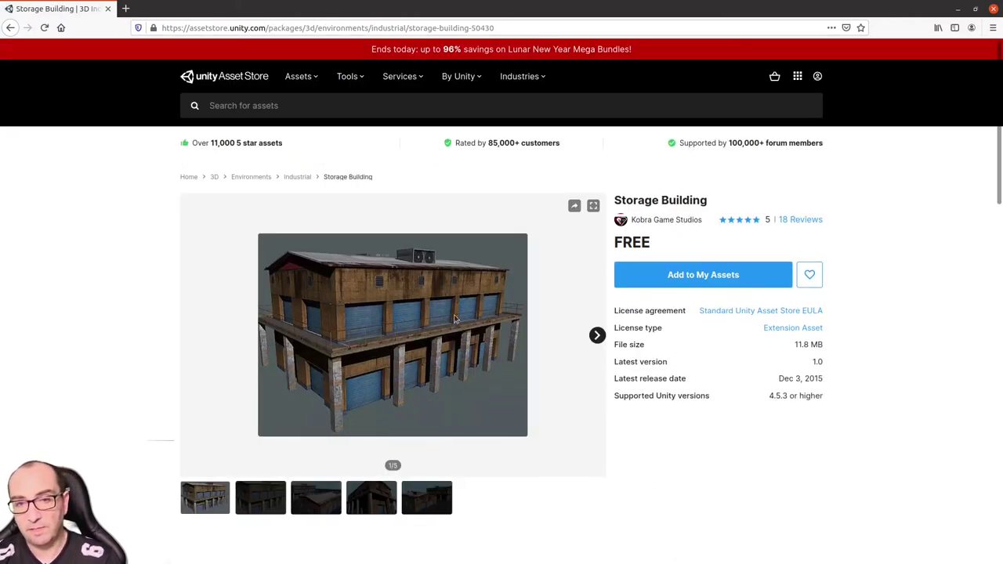
click(328, 496)
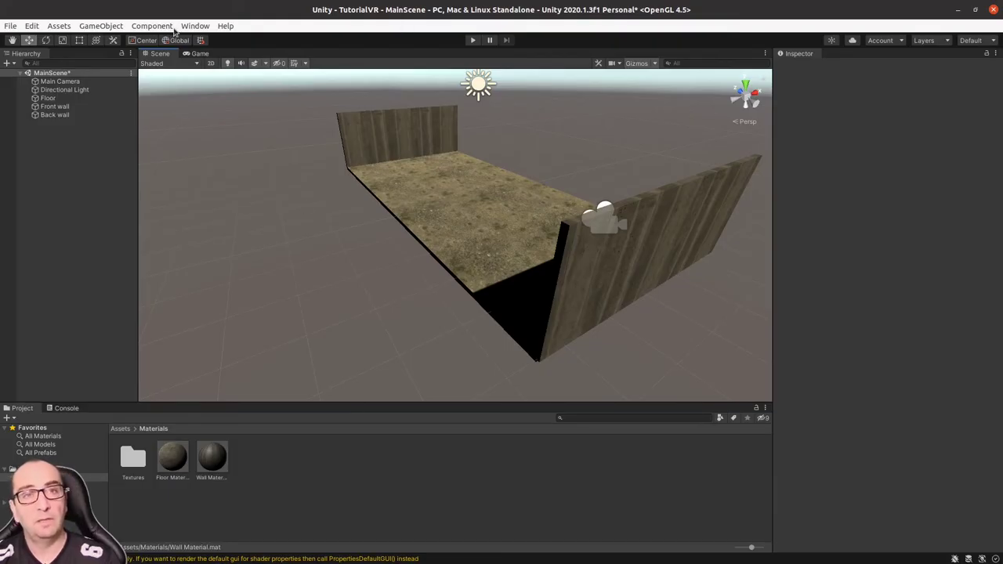
Open the Package Manager from the Window menu and switch its package source to My Assets
click(195, 27)
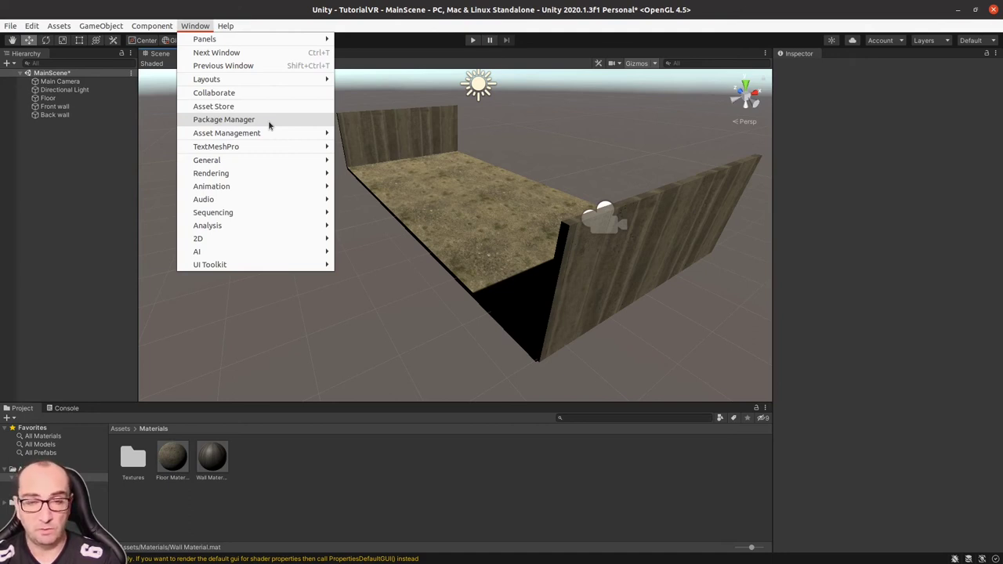
click(268, 126)
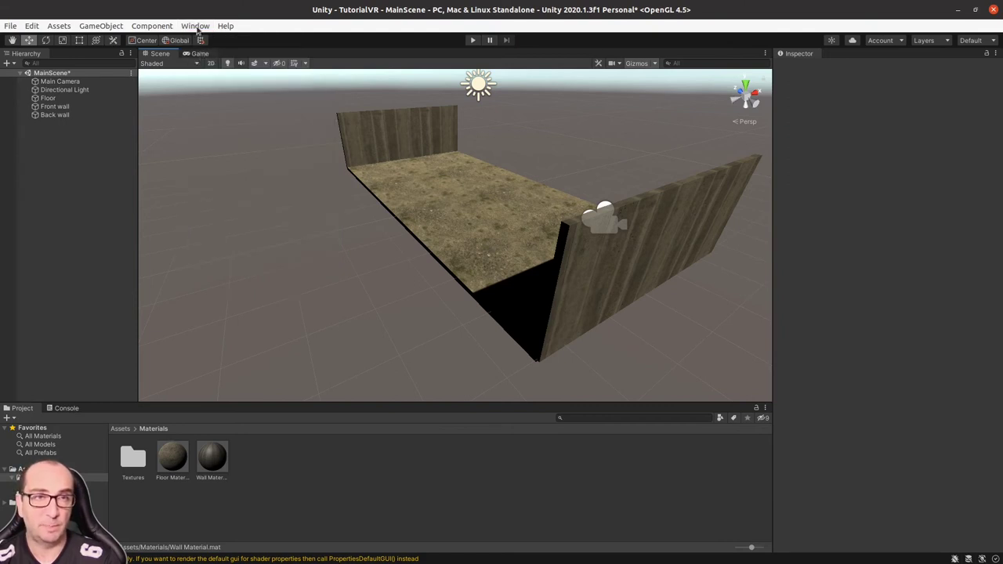
click(198, 28)
click(307, 125)
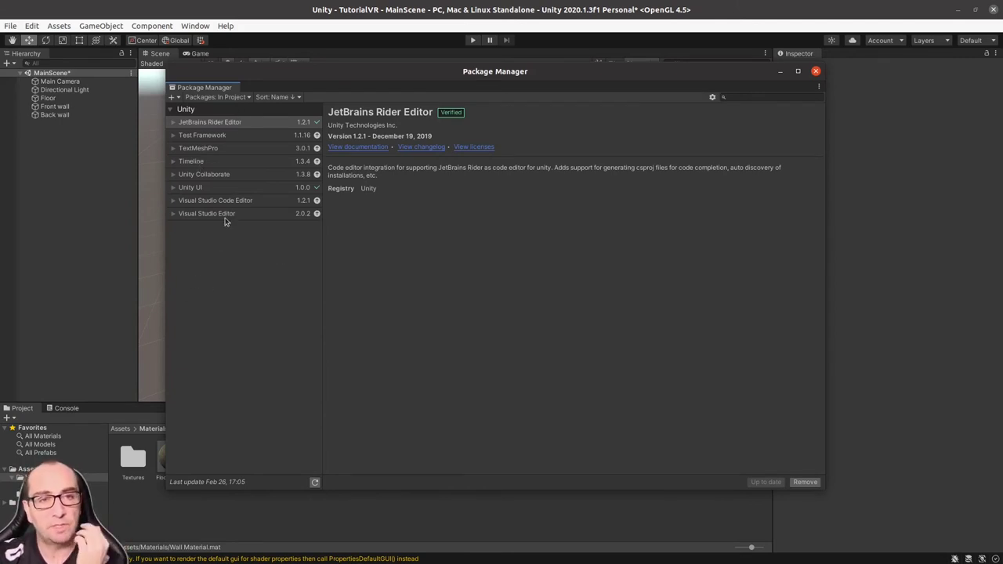
click(240, 98)
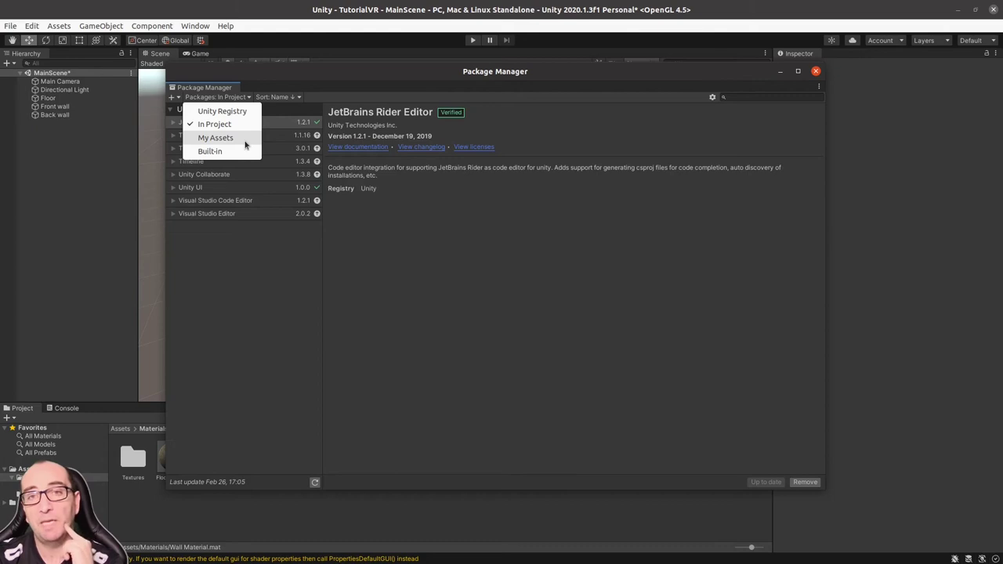
click(245, 142)
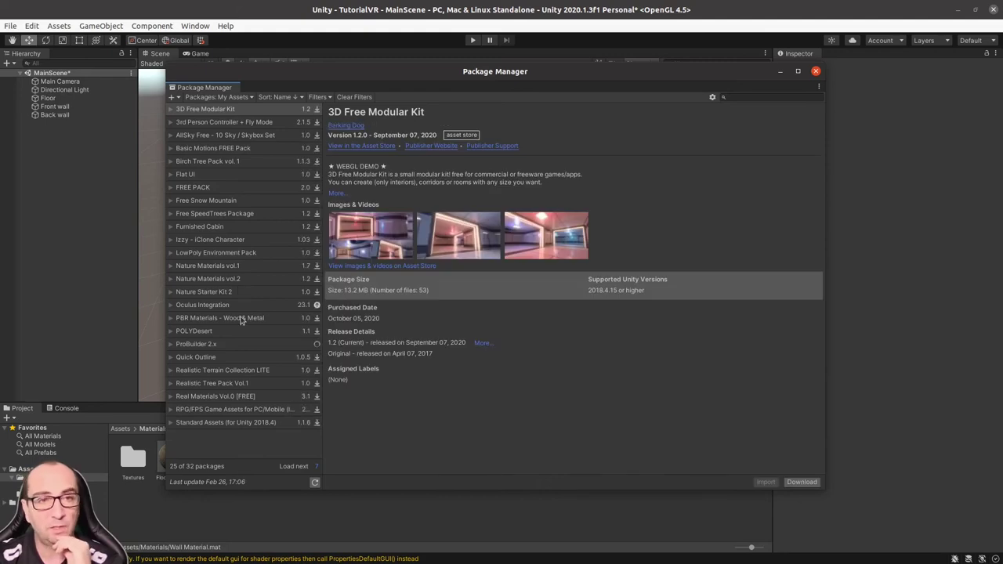
Search My Assets for 'storage' and import the Storage Building package
click(763, 97)
text(storat)
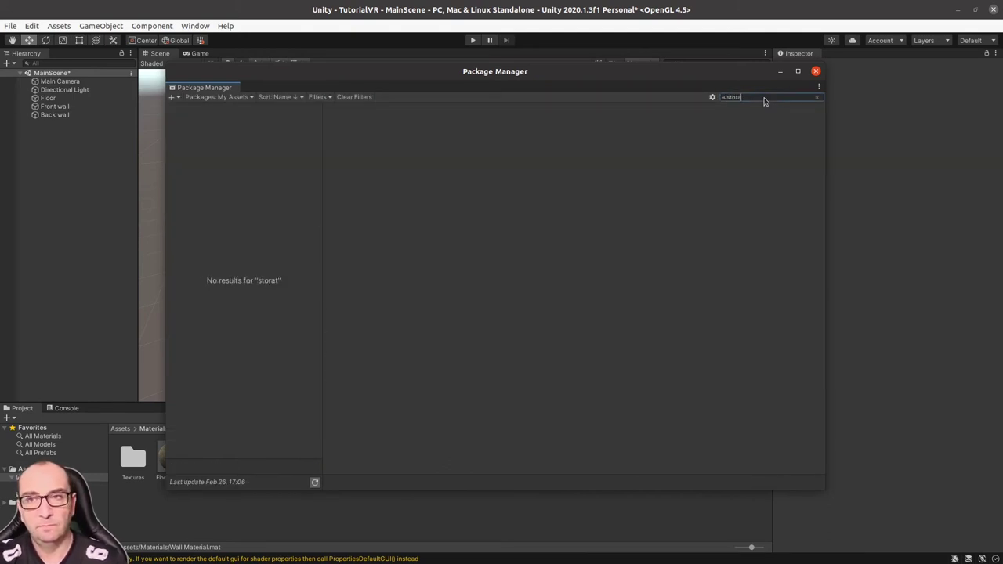
key(BackSpace)
text(ge)
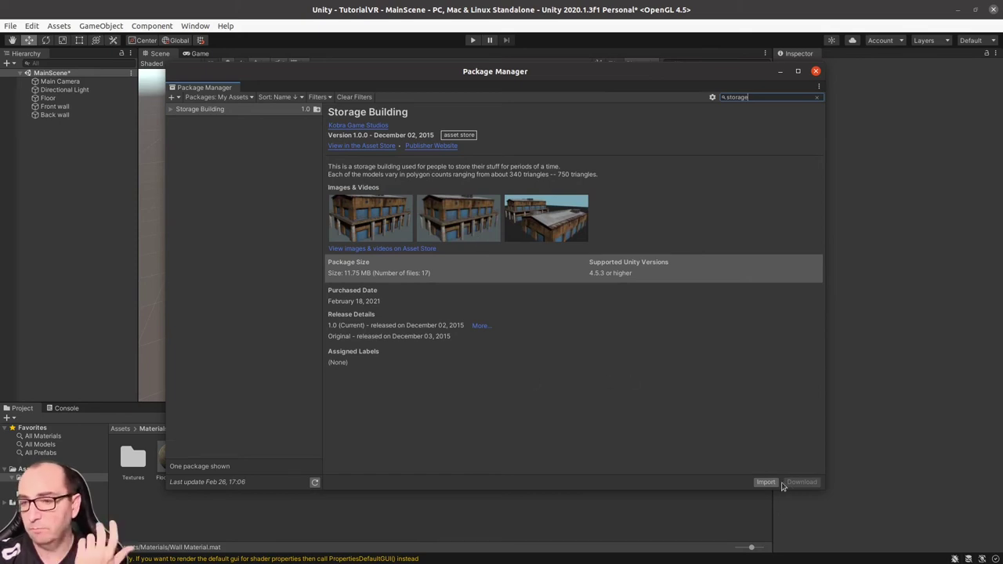
click(767, 483)
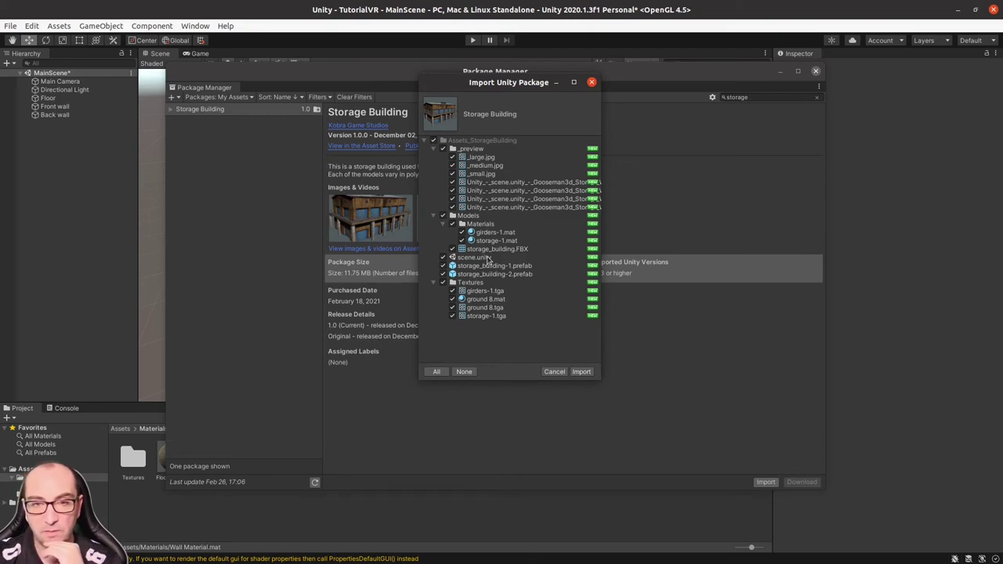
Tick scene.unity, import all Storage Building files, and close the Package Manager
click(481, 259)
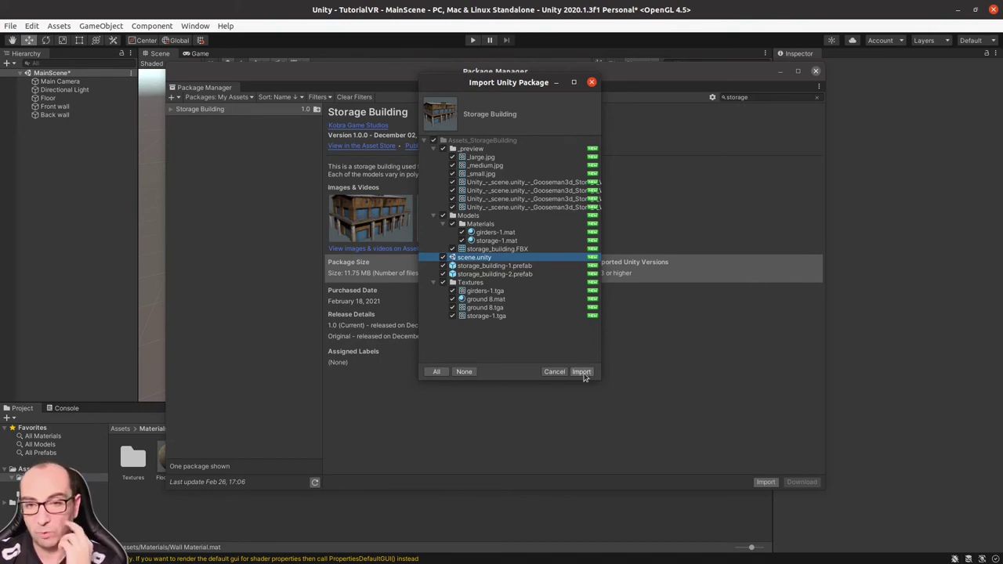
click(583, 375)
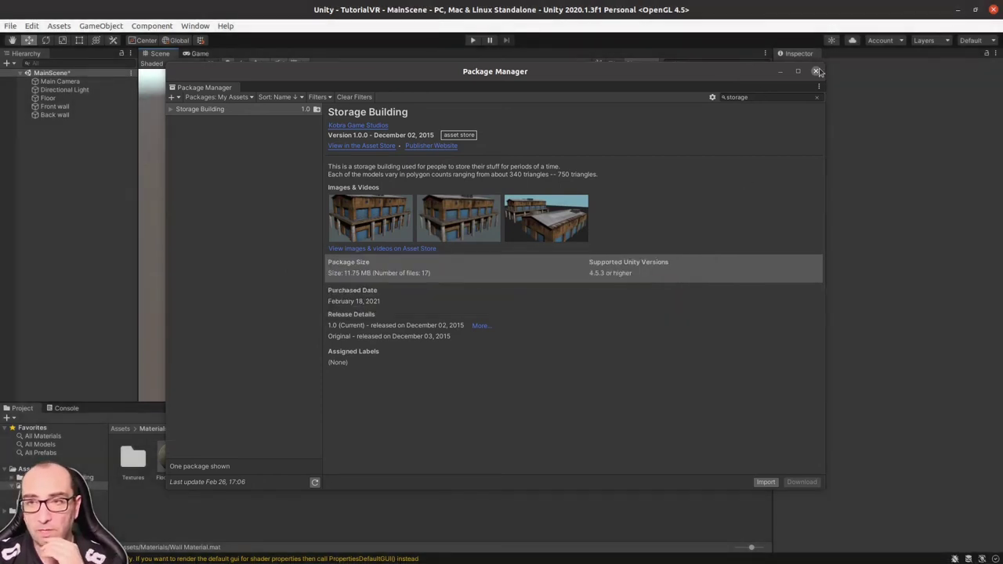
click(817, 71)
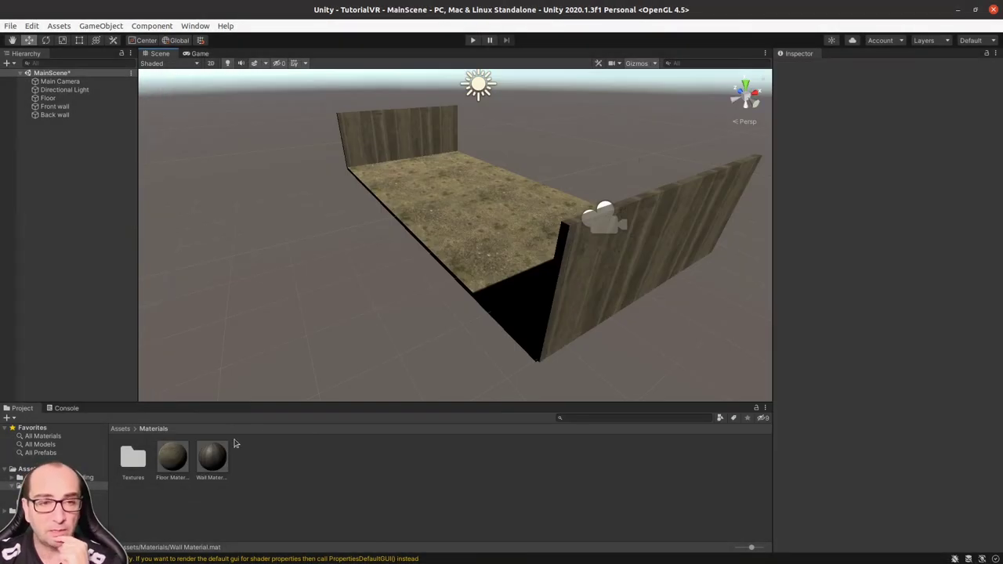
Rename the imported Assets_StorageBuilding folder to Buildings and open its sample scene
click(119, 428)
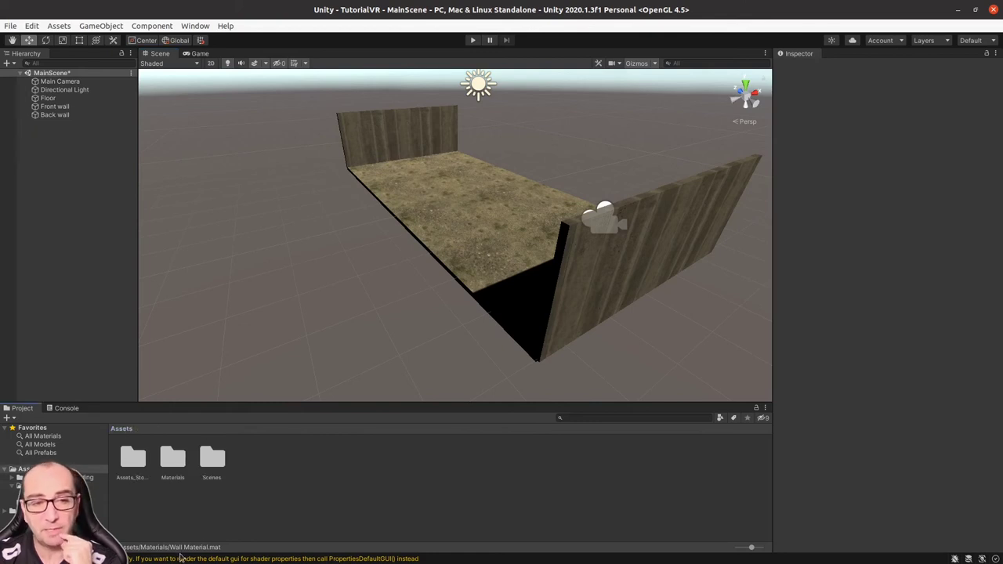
click(132, 462)
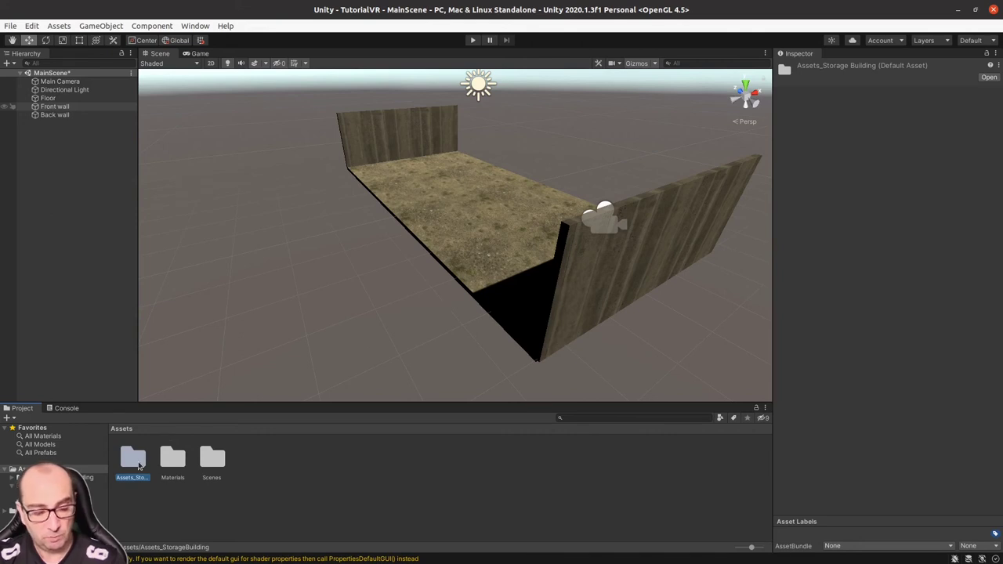
key(F2)
key(BackSpace)
text(Buildings)
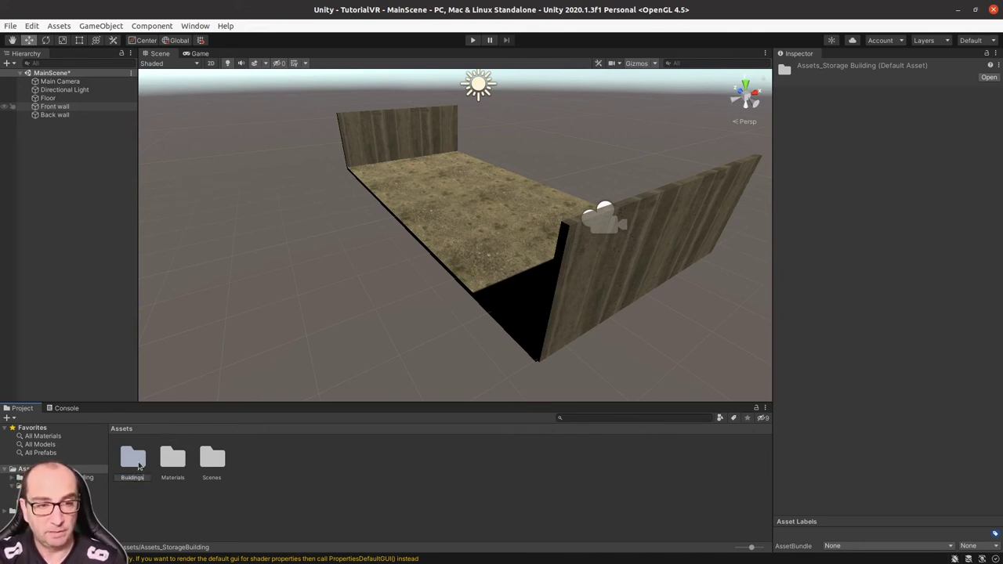
key(Return)
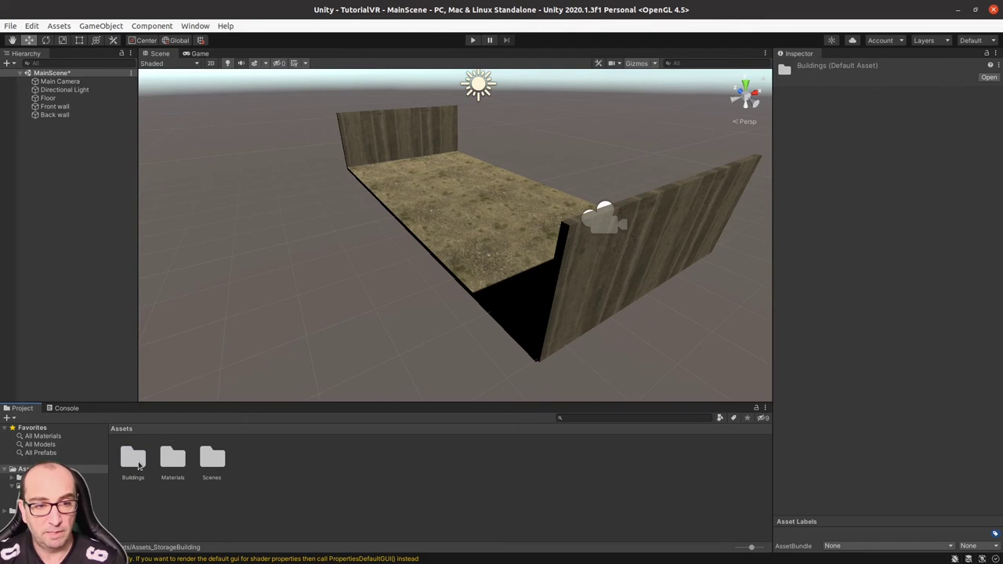
double_click(135, 460)
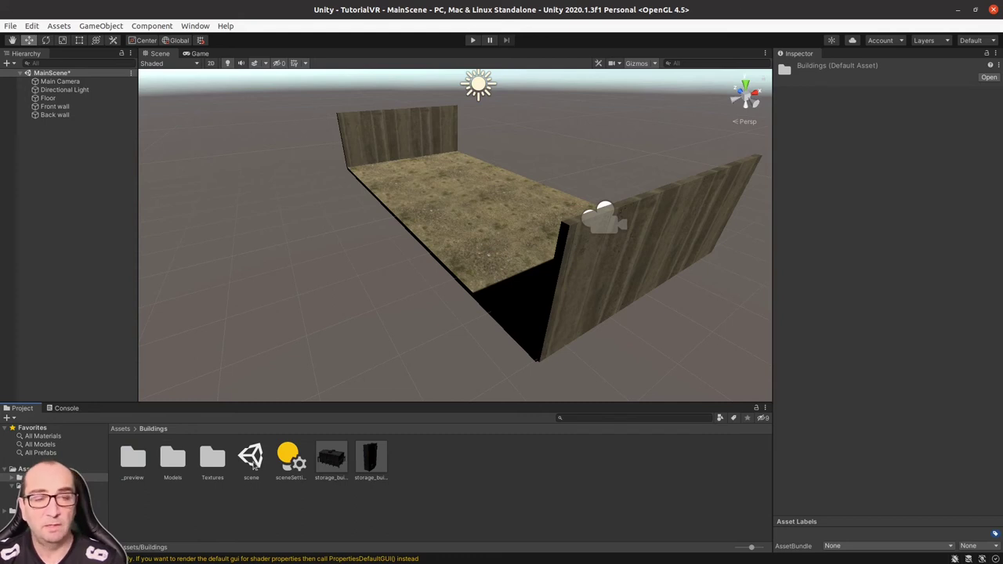
double_click(249, 462)
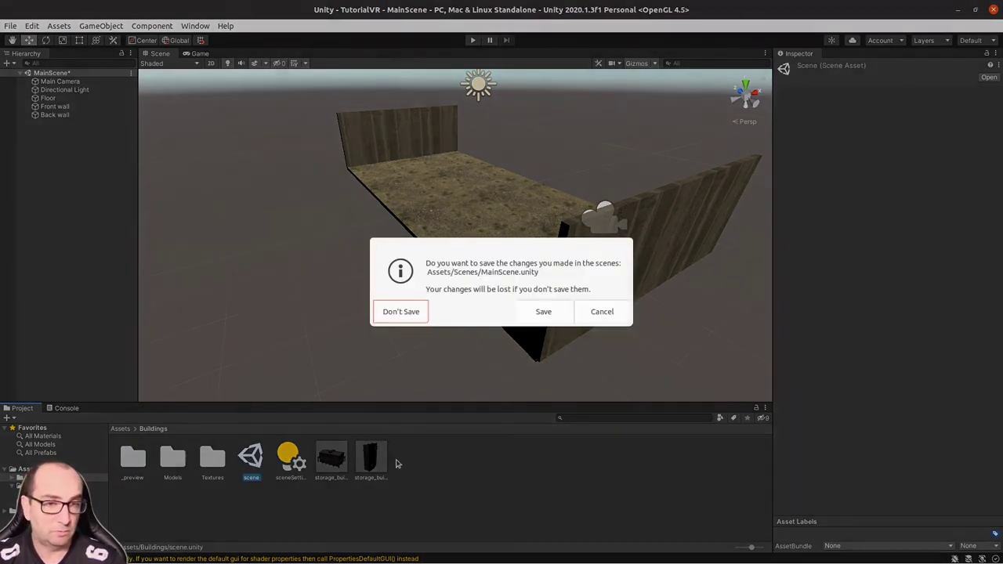
Save MainScene and orbit the sample scene's view around the storage building's lit front
click(553, 315)
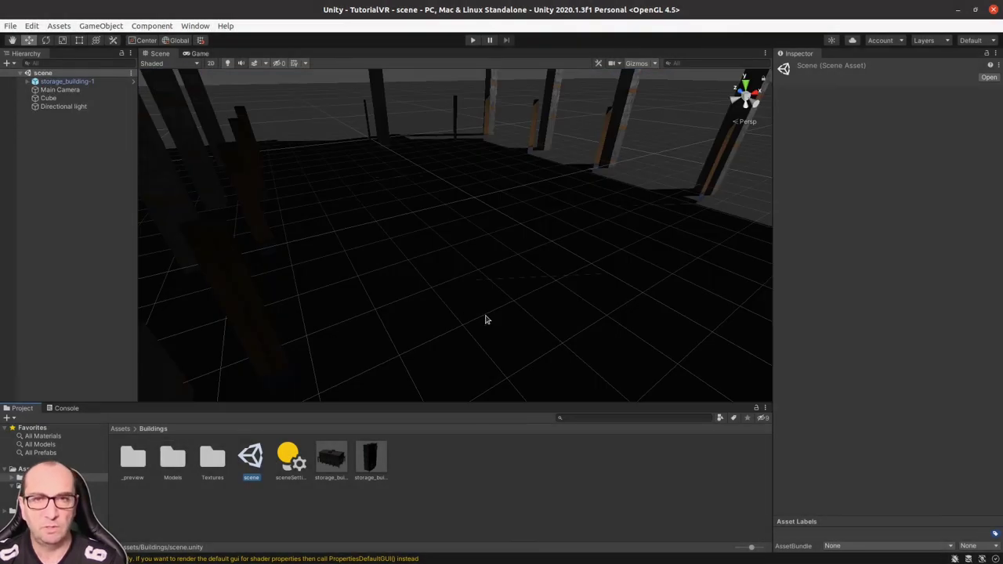
scroll(553, 279, up, 2)
scroll(569, 275, up, 2)
scroll(573, 280, up, 3)
scroll(572, 279, up, 3)
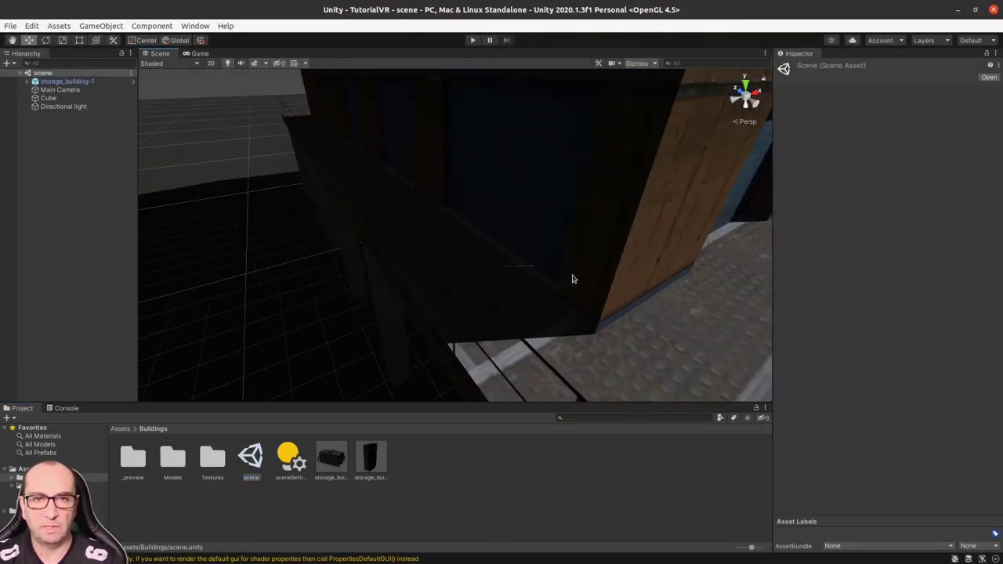
scroll(576, 279, down, 3)
scroll(587, 282, down, 2)
scroll(591, 288, down, 3)
scroll(596, 284, down, 2)
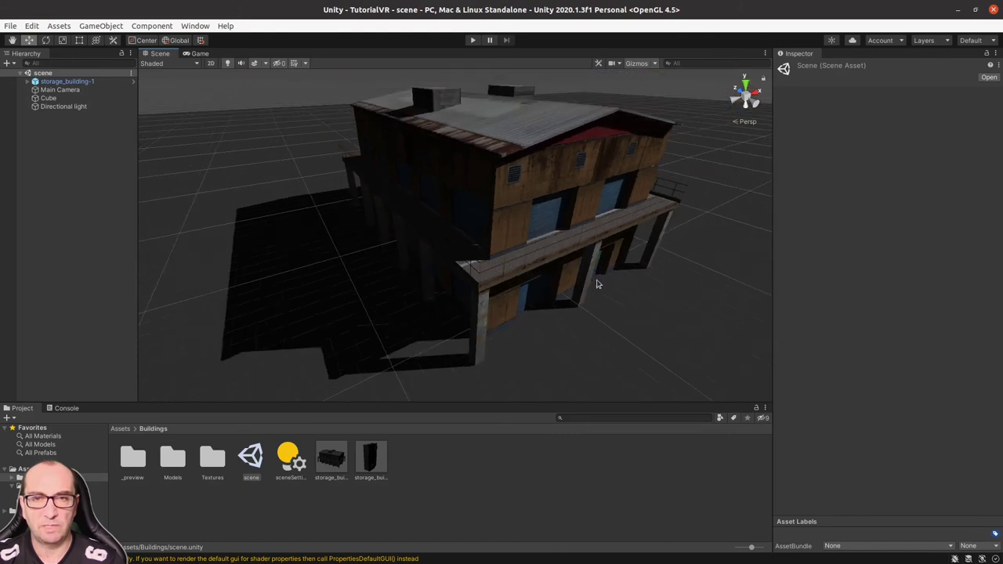
right_drag(611, 293, 572, 279)
mouse_move(569, 287)
alt+mouse_down()
mouse_move(510, 266)
mouse_move(358, 257)
alt+mouse_up()
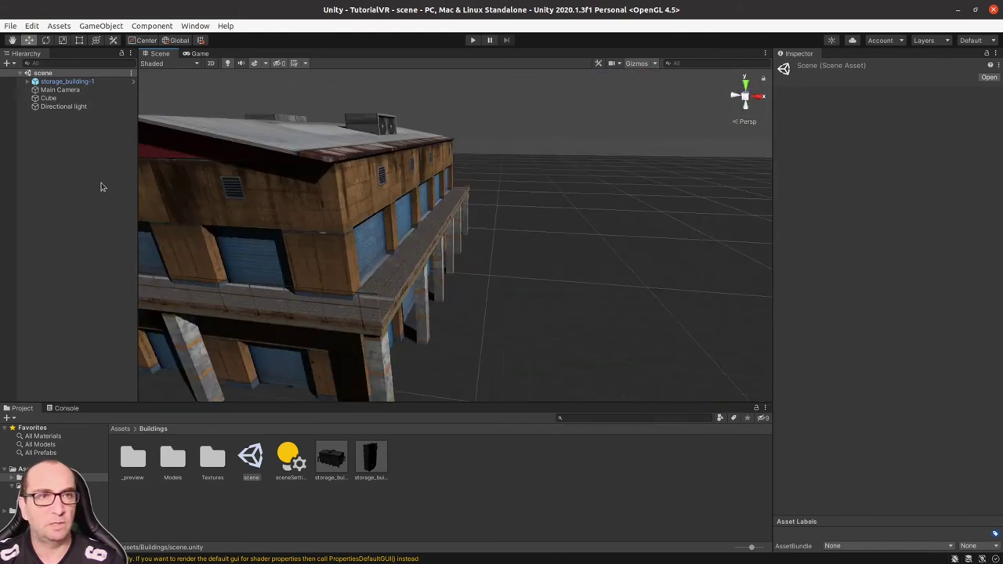
Inspect the Directional Light, Cube and storage_building-1 objects, then return to Assets
click(66, 107)
click(50, 98)
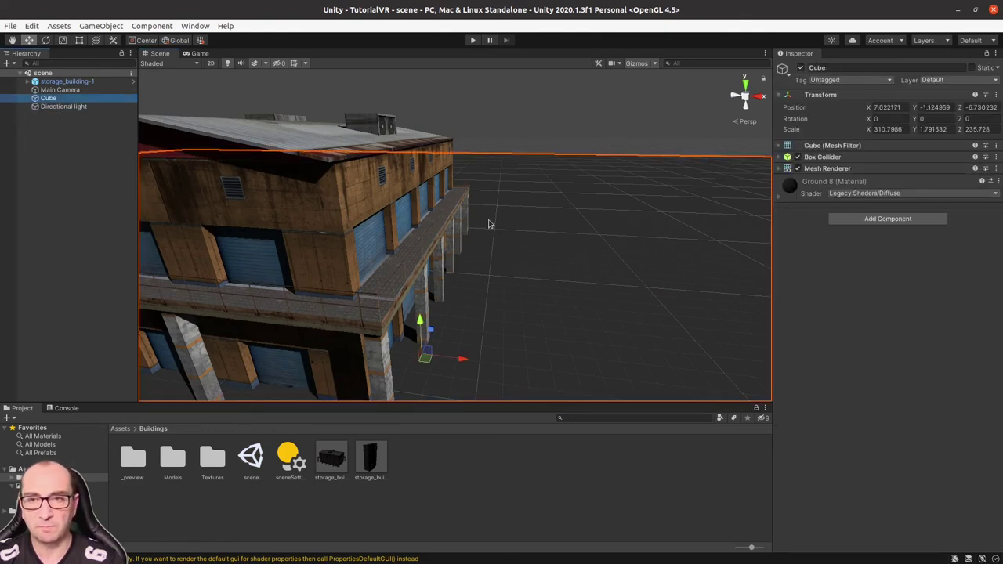
click(63, 106)
click(65, 82)
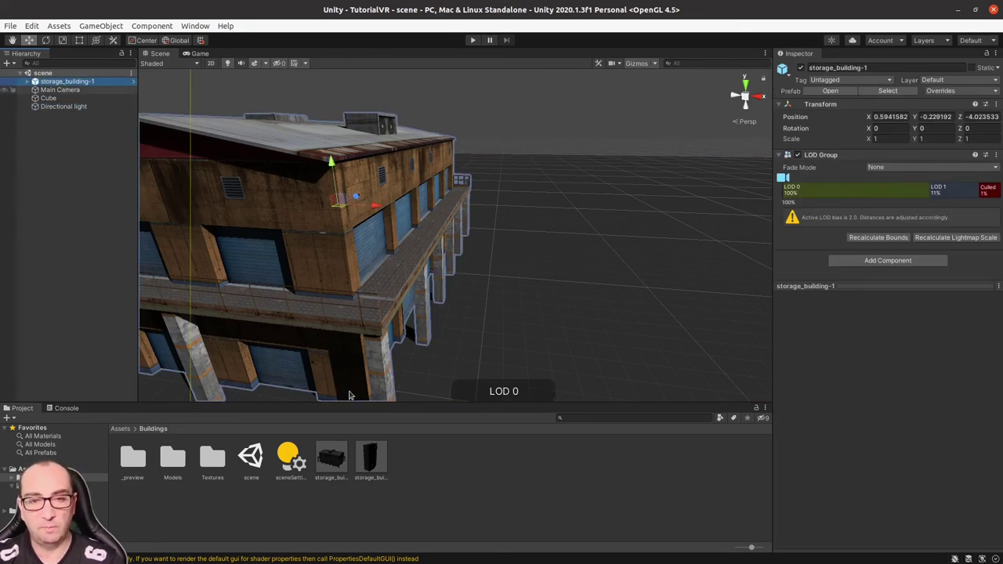
click(125, 428)
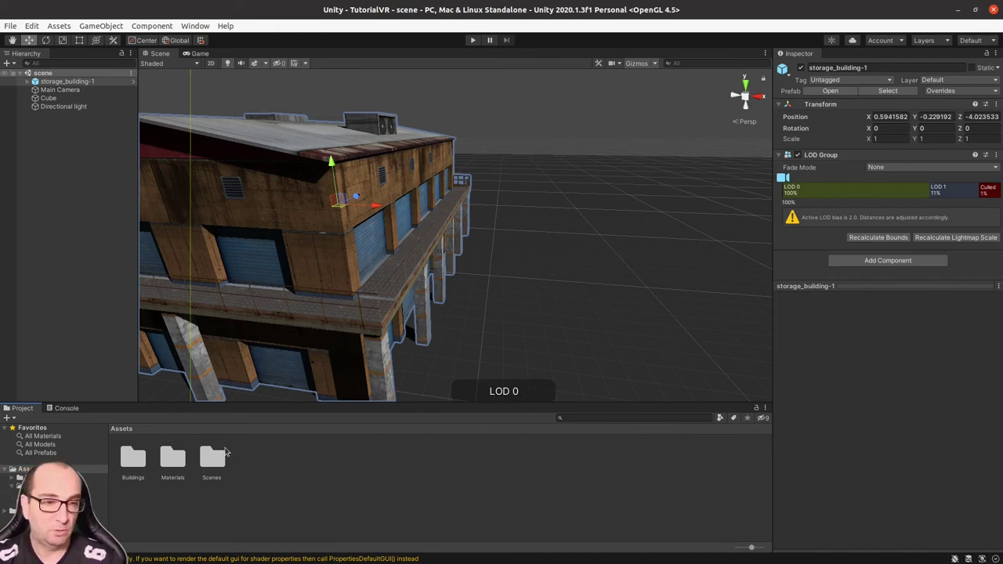
Reopen MainScene from the Scenes folder and center the walled floor in view
double_click(216, 458)
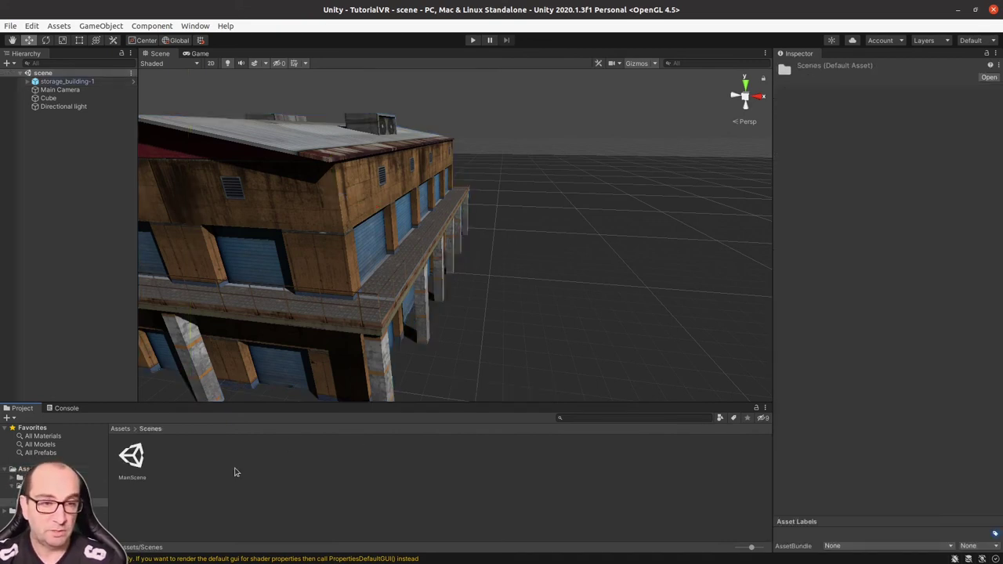
double_click(132, 456)
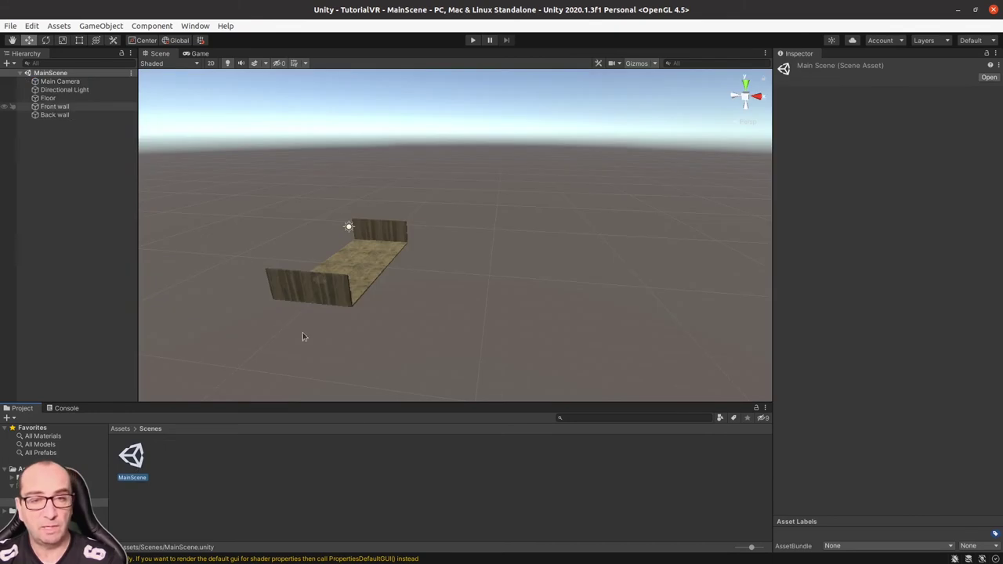
middle_drag(329, 332, 407, 324)
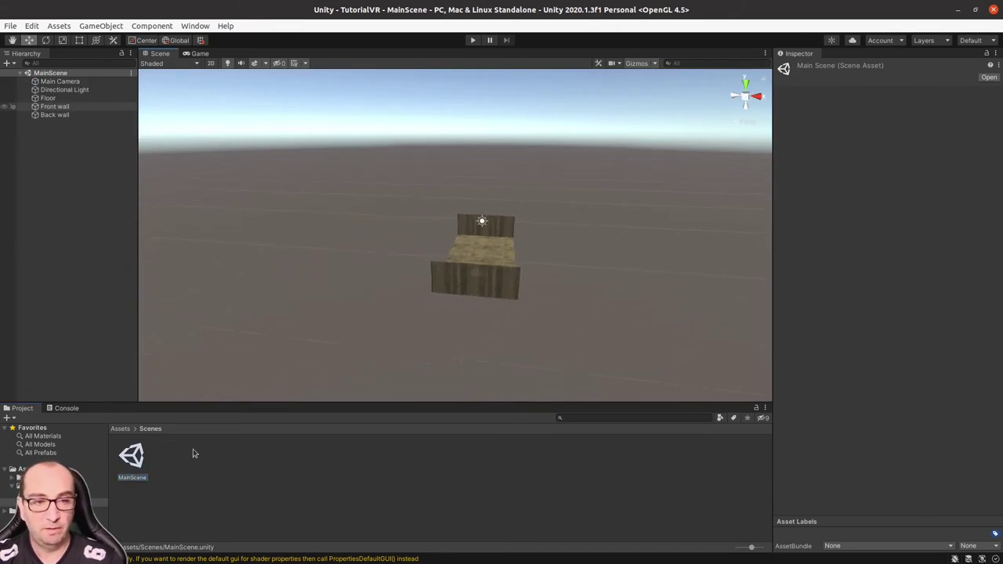
Preview the storage_building-1 and storage_building-2 prefabs in Buildings and widen the Inspector
click(122, 429)
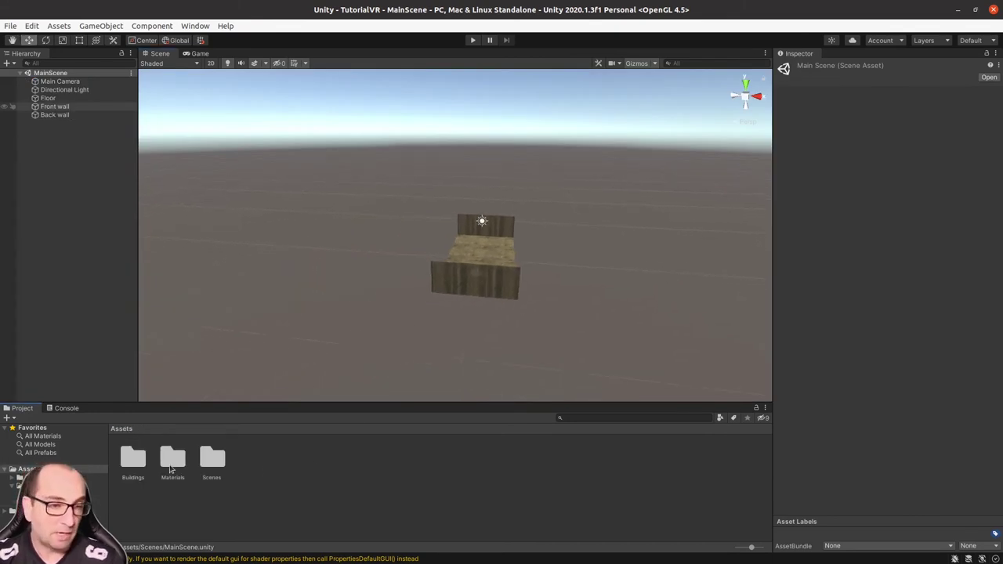
double_click(132, 459)
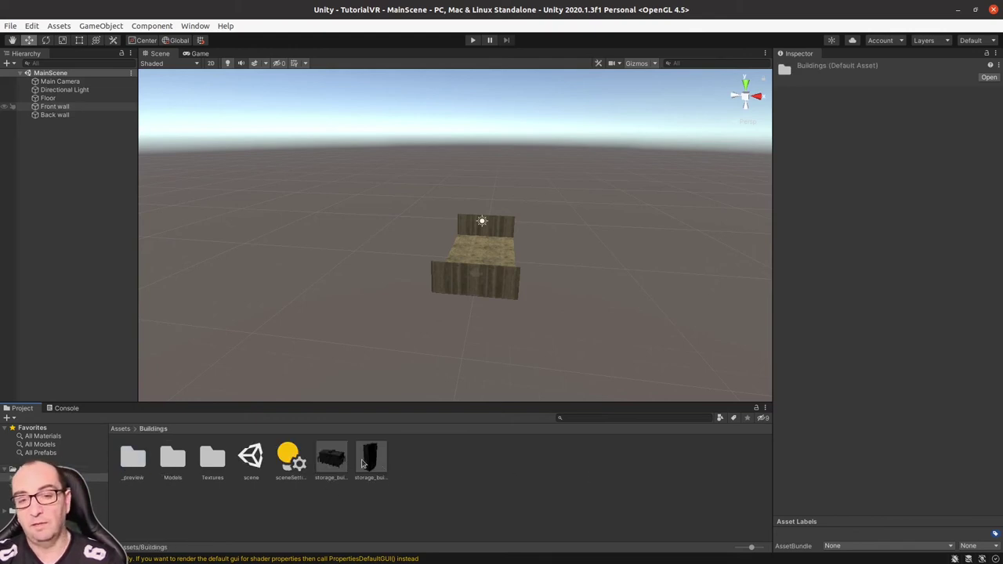
click(327, 463)
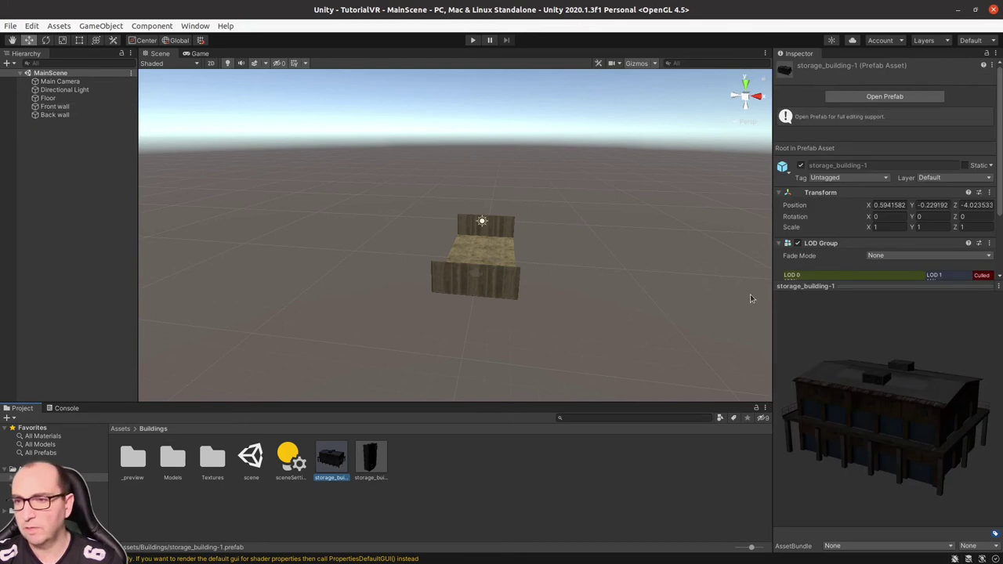
click(377, 458)
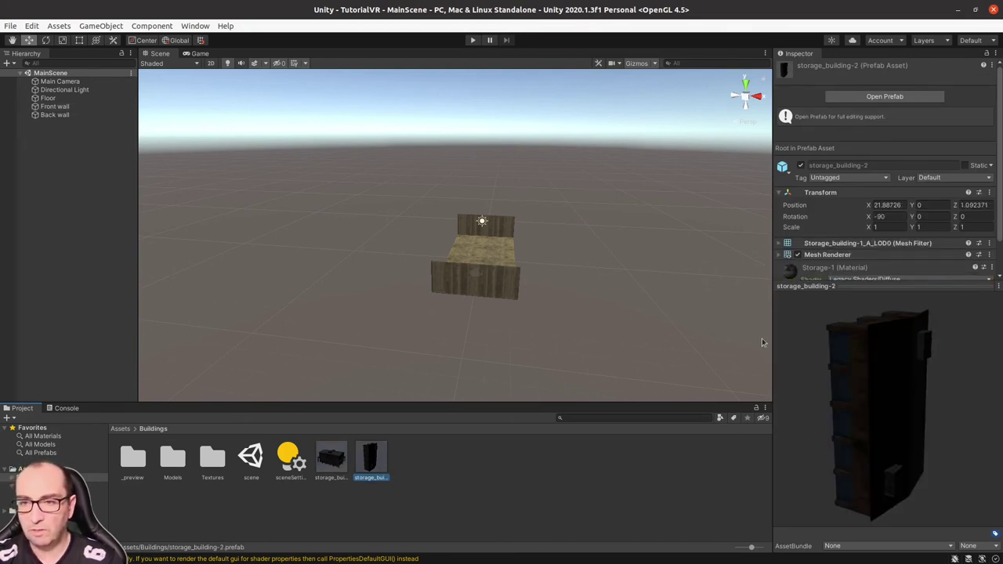
drag(773, 342, 684, 342)
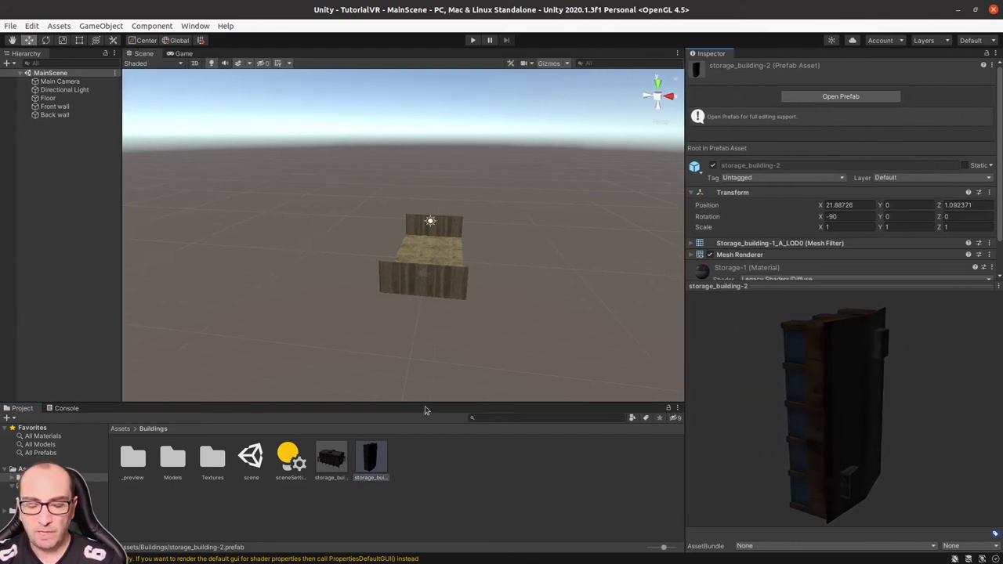
Drag the storage_building-2 prefab into MainScene, frame it, and slide it right along X
drag(376, 458, 509, 282)
key(f)
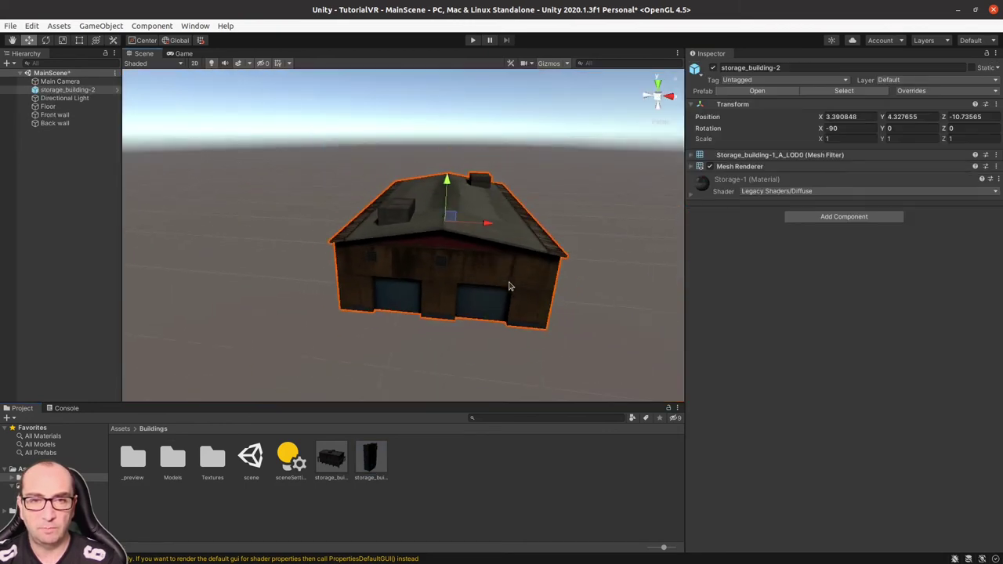
drag(482, 224, 583, 223)
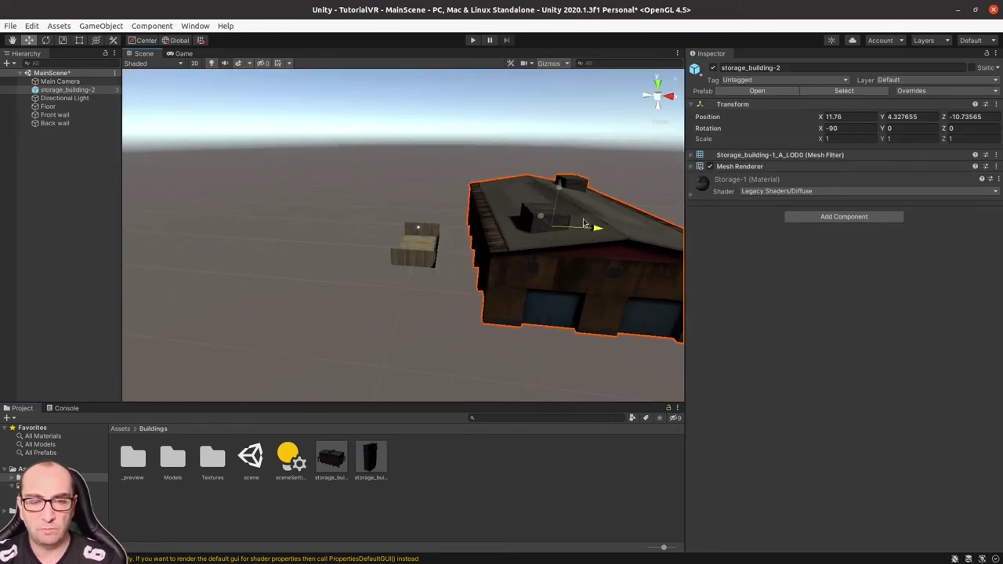
alt+drag(444, 303, 445, 288)
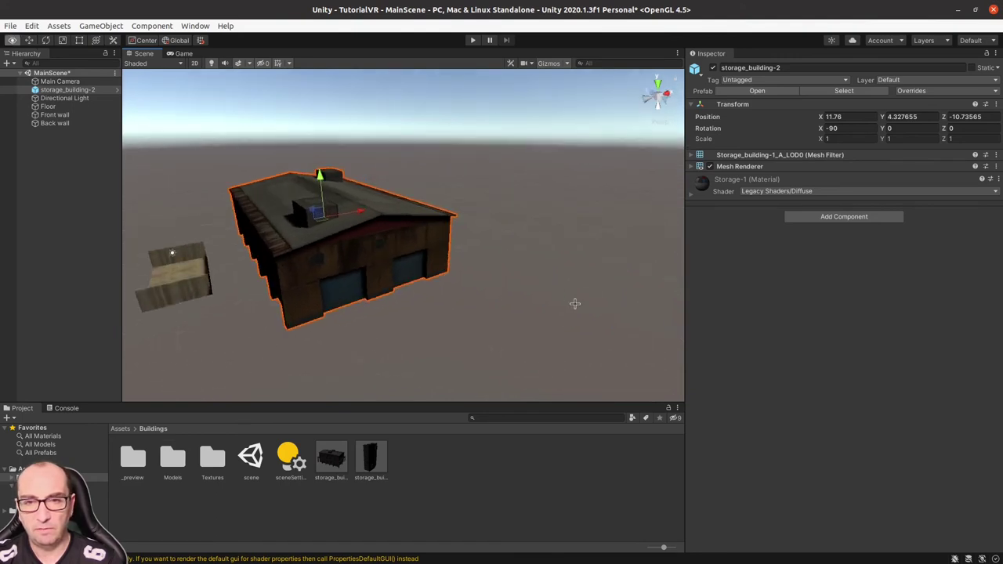
middle_drag(444, 289, 477, 300)
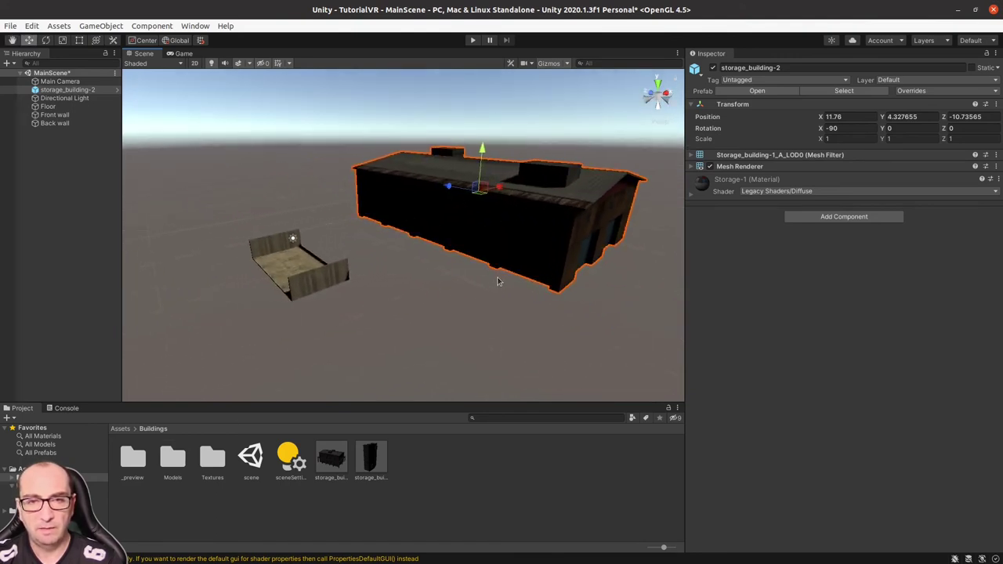
Switch the Scene view to an orthographic top-down view framing both objects
click(658, 83)
middle_drag(370, 343, 393, 319)
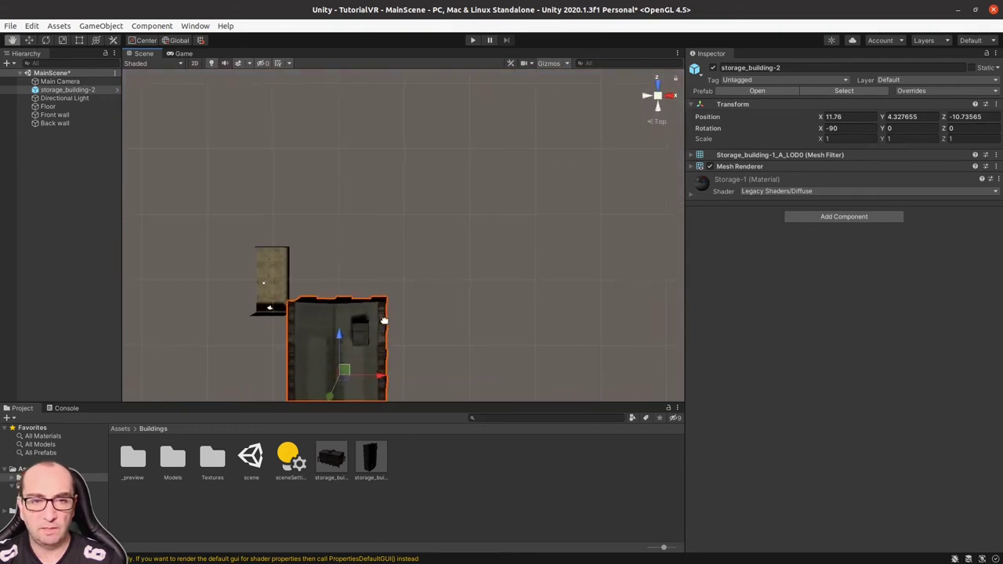
click(657, 96)
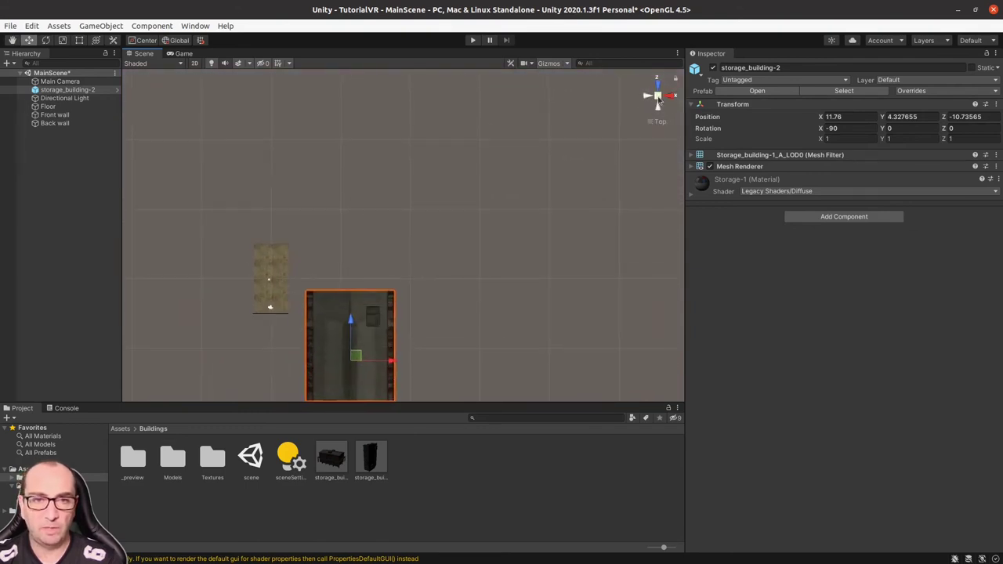
click(658, 98)
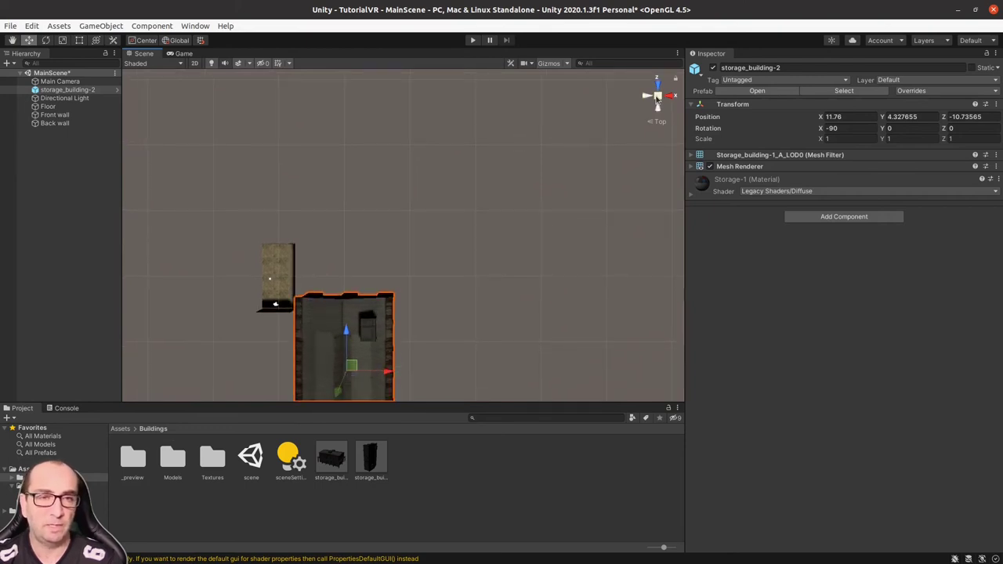
click(657, 98)
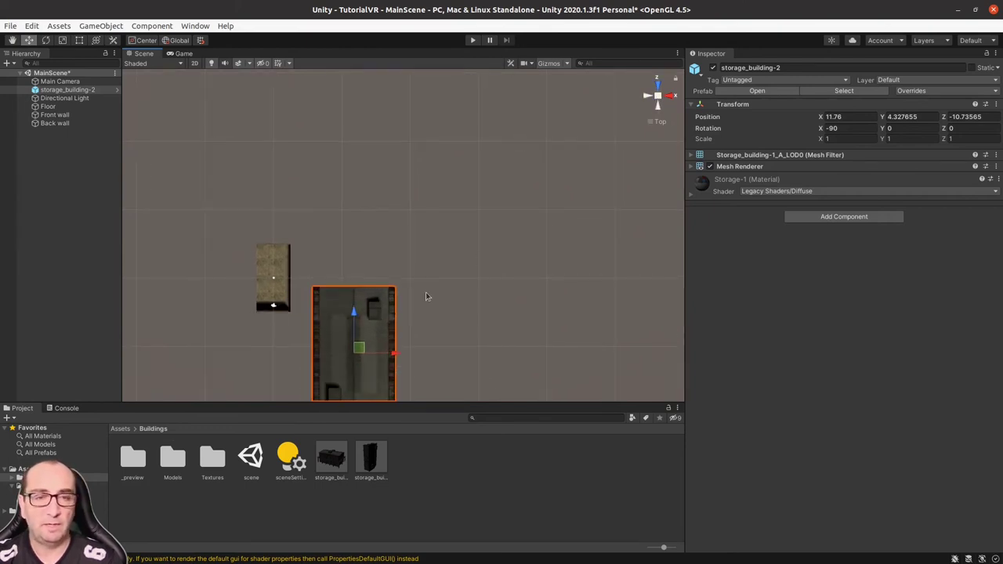
middle_drag(426, 296, 444, 327)
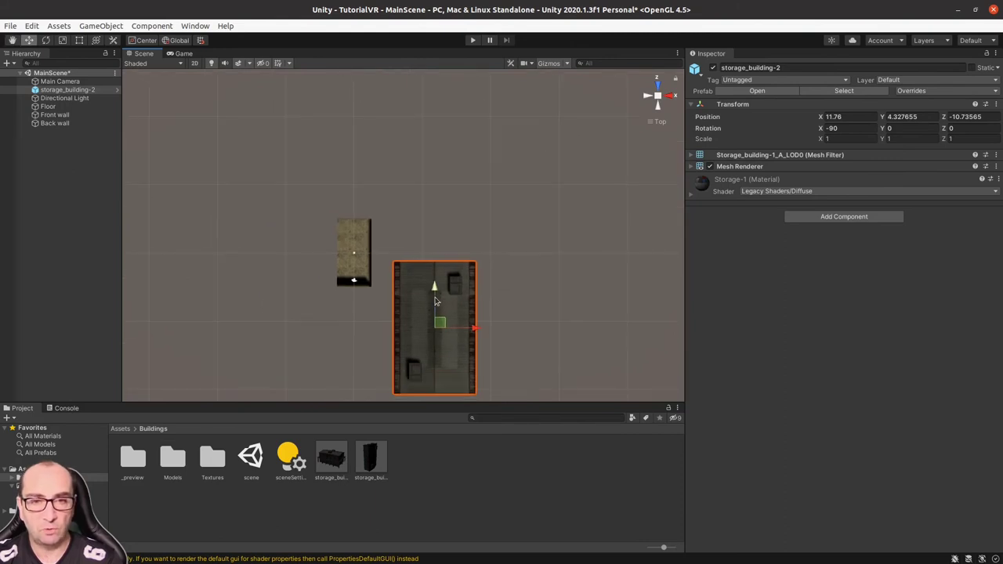
Move storage_building-2 up and left to Position X 8.85, Z -1.31 beside the floor
drag(436, 302, 436, 238)
drag(478, 267, 458, 268)
scroll(320, 271, up, 5)
scroll(350, 261, up, 2)
scroll(350, 261, up, 2)
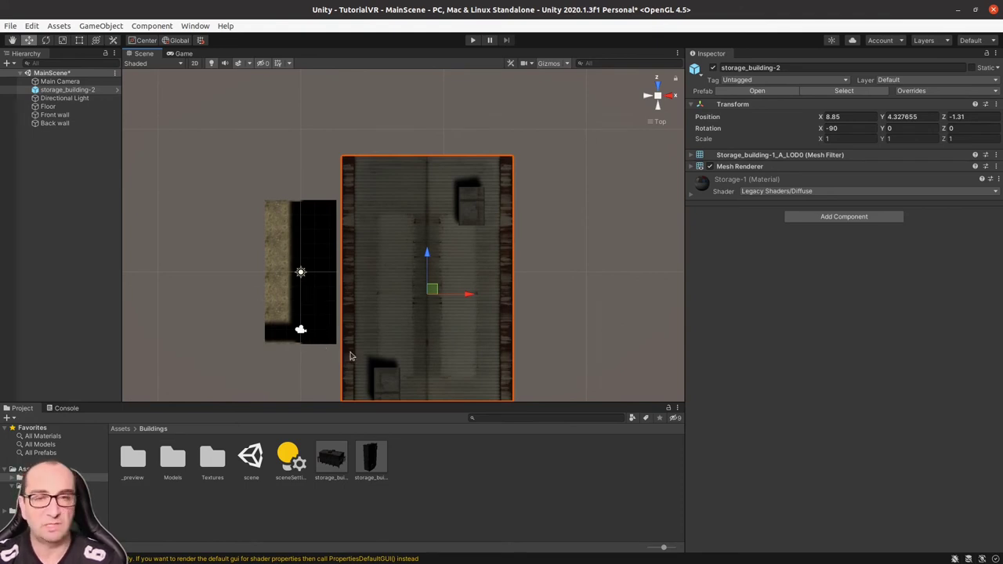
middle_drag(350, 357, 421, 316)
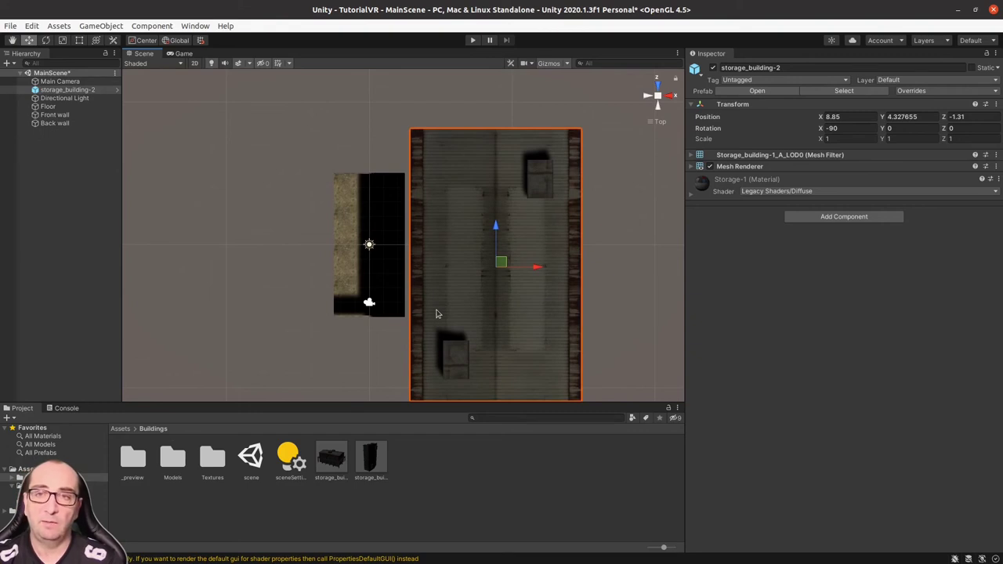
scroll(505, 339, down, 1)
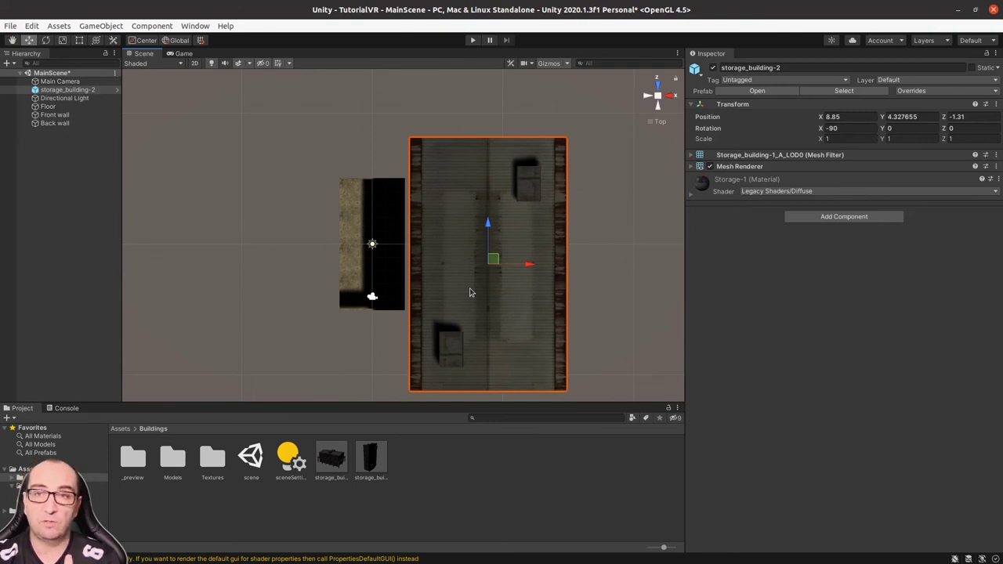
Scale storage_building-2 to 0.5 on X, Y and Z and move it beside the floor
click(837, 139)
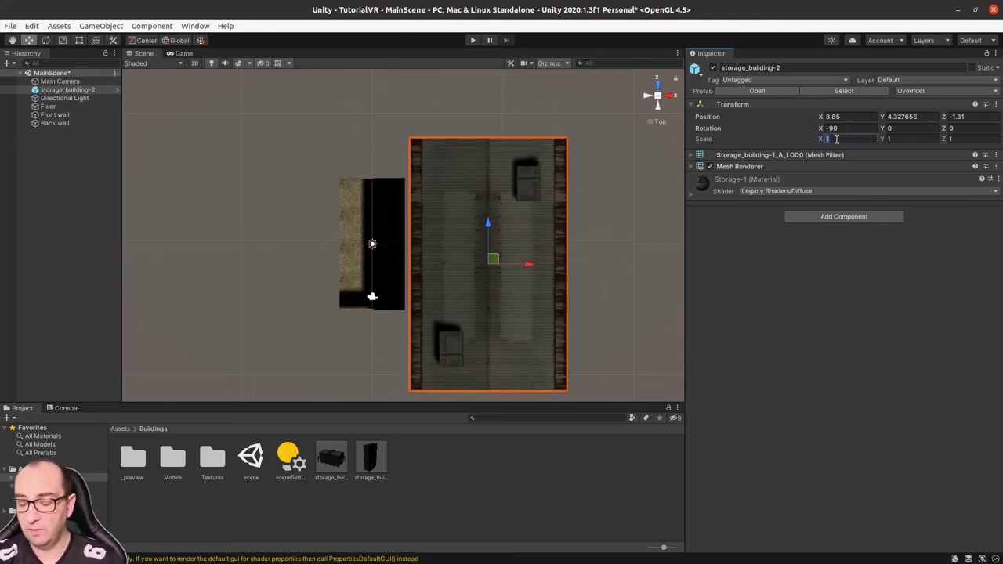
text(0.5)
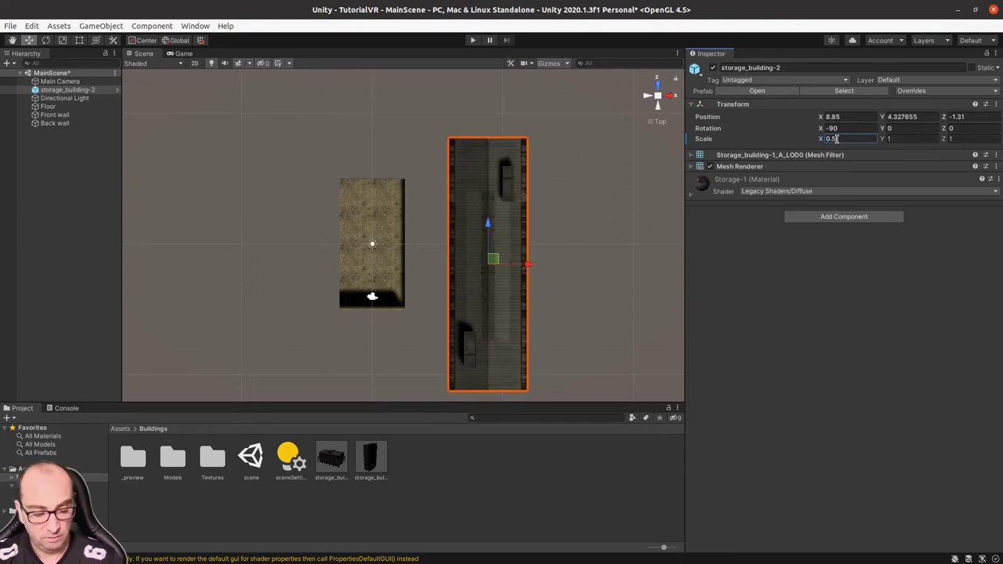
key(Tab)
text(0.5)
key(Tab)
text(0.5)
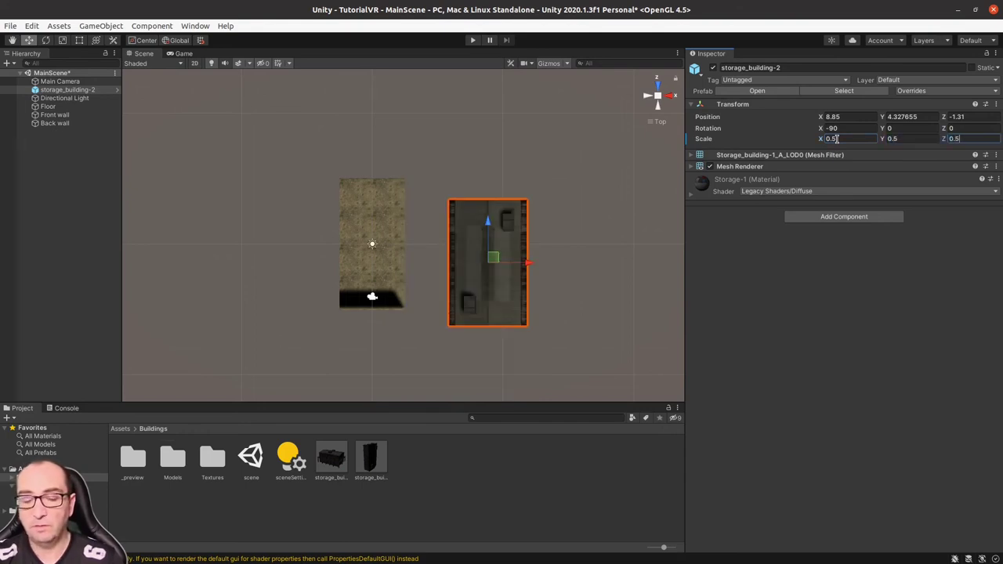
drag(503, 263, 457, 263)
drag(443, 222, 443, 203)
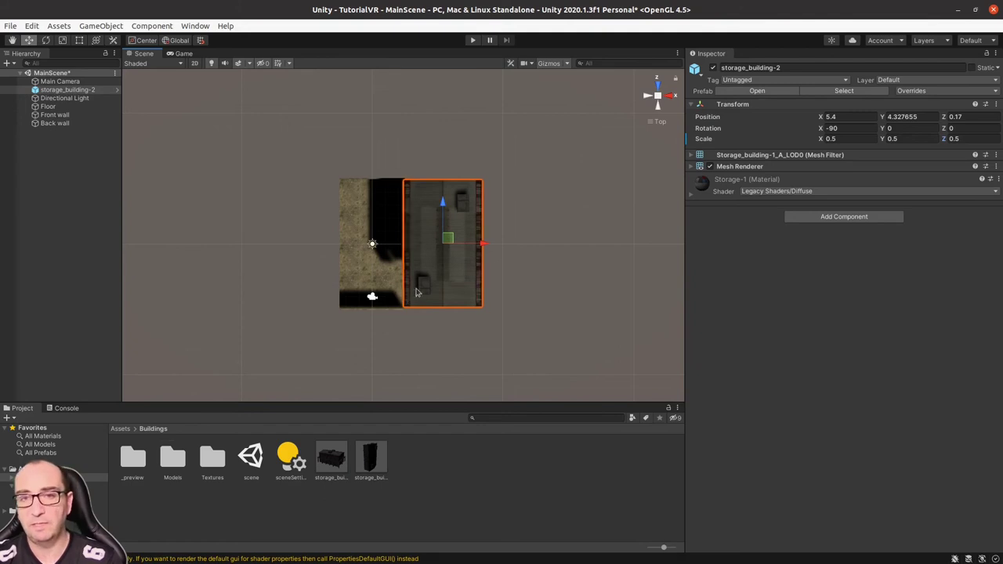
Restore storage_building-2's scale to 1 and slide it right to Position X 9.61
click(831, 139)
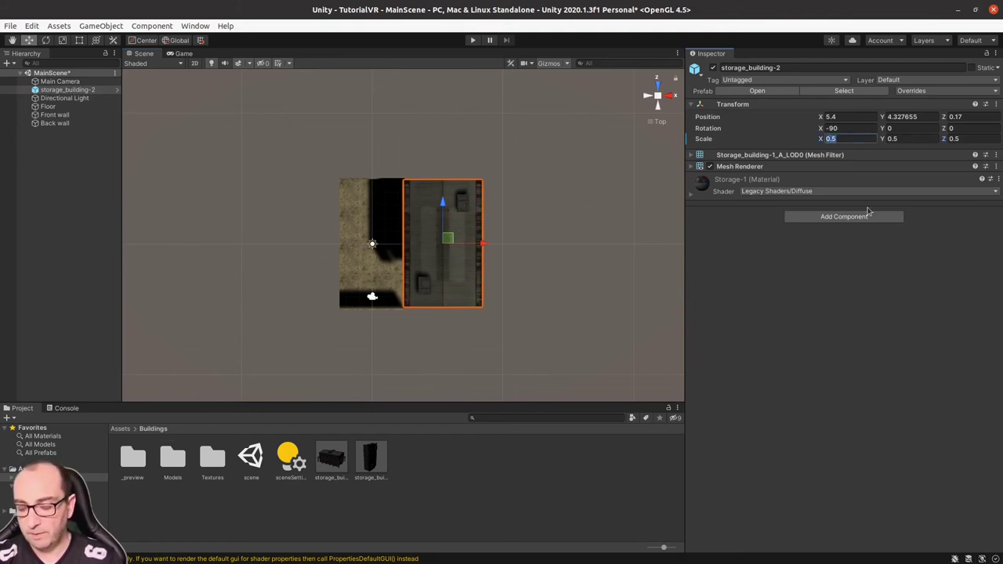
text(1)
key(Tab)
text(1)
key(Tab)
text(1)
key(Return)
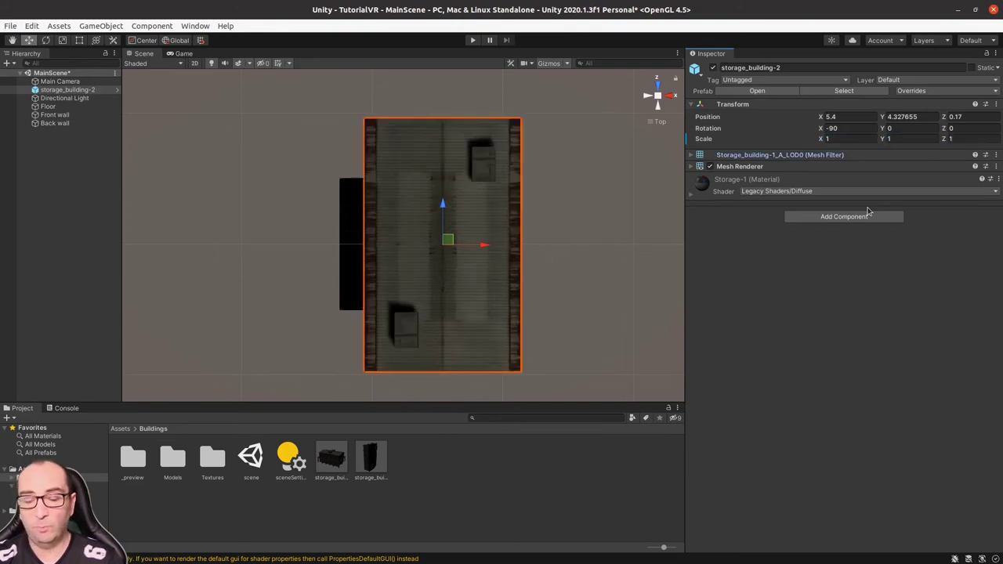
drag(484, 247, 539, 249)
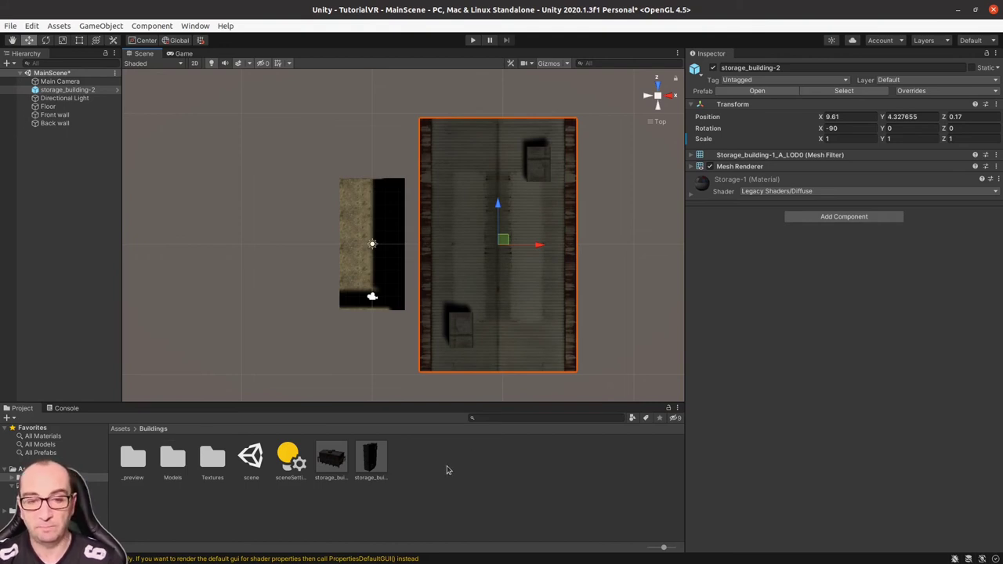
Compare both storage building prefabs, then view the storage_building model and its parts in Models
click(372, 462)
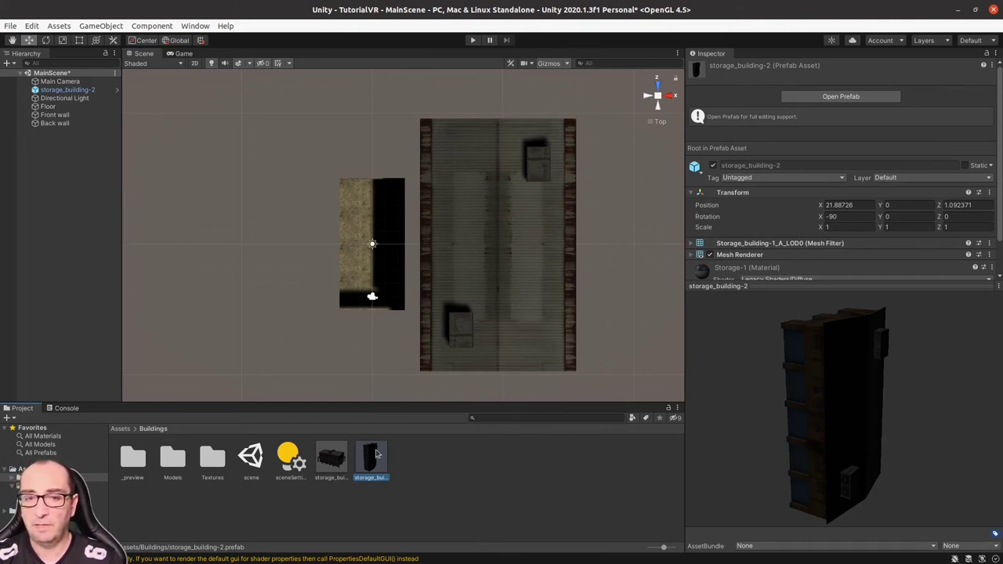
click(345, 460)
click(370, 461)
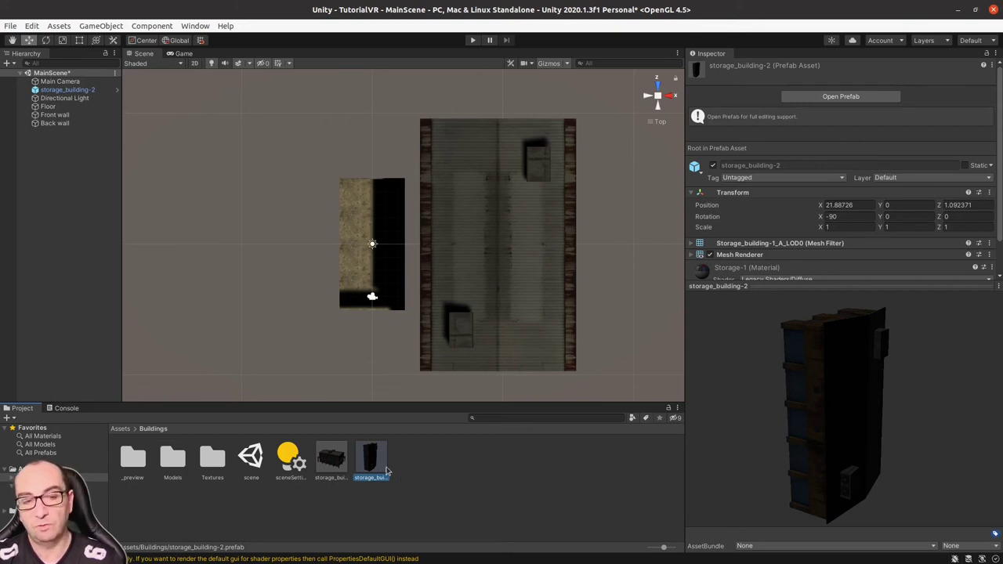
double_click(173, 458)
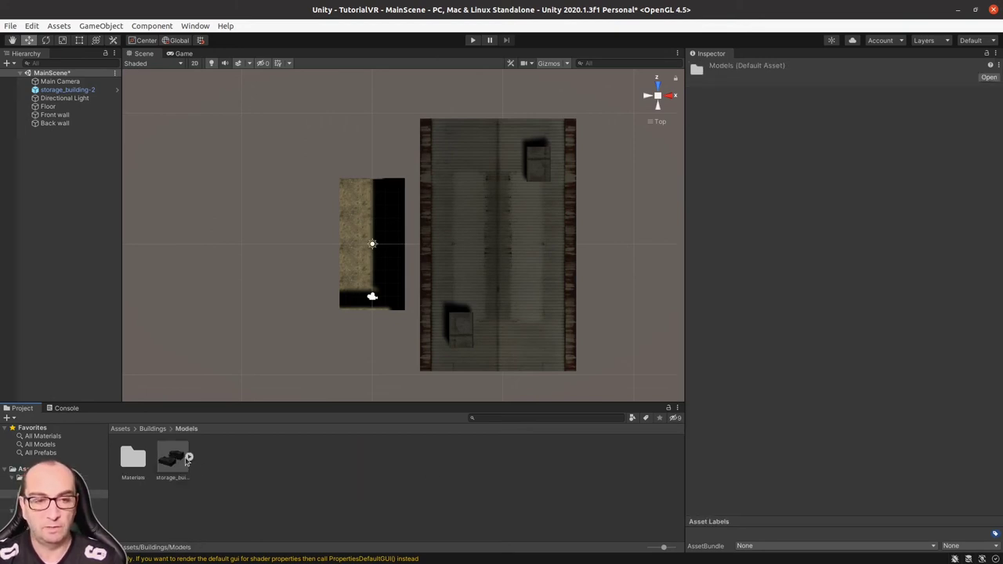
click(188, 460)
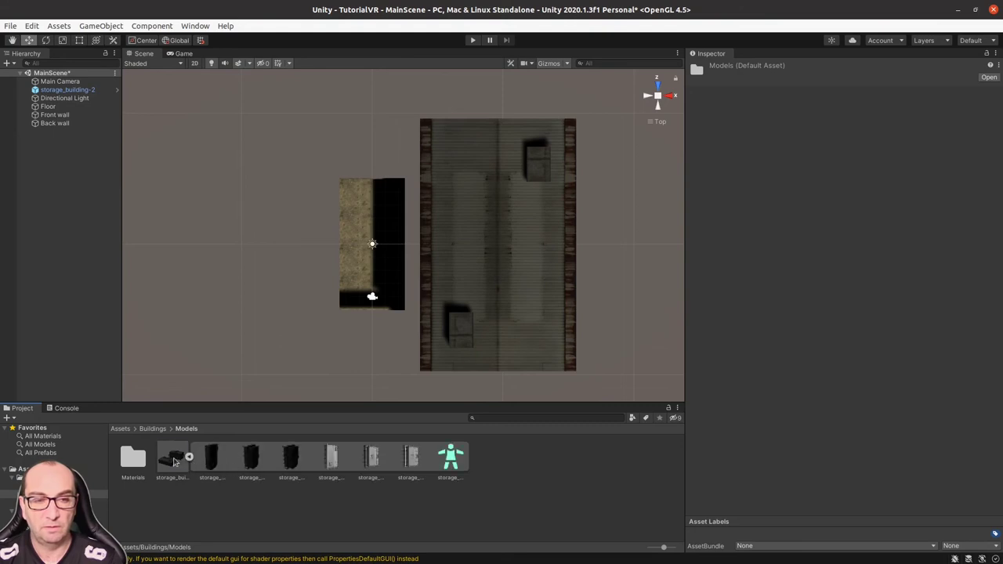
click(174, 461)
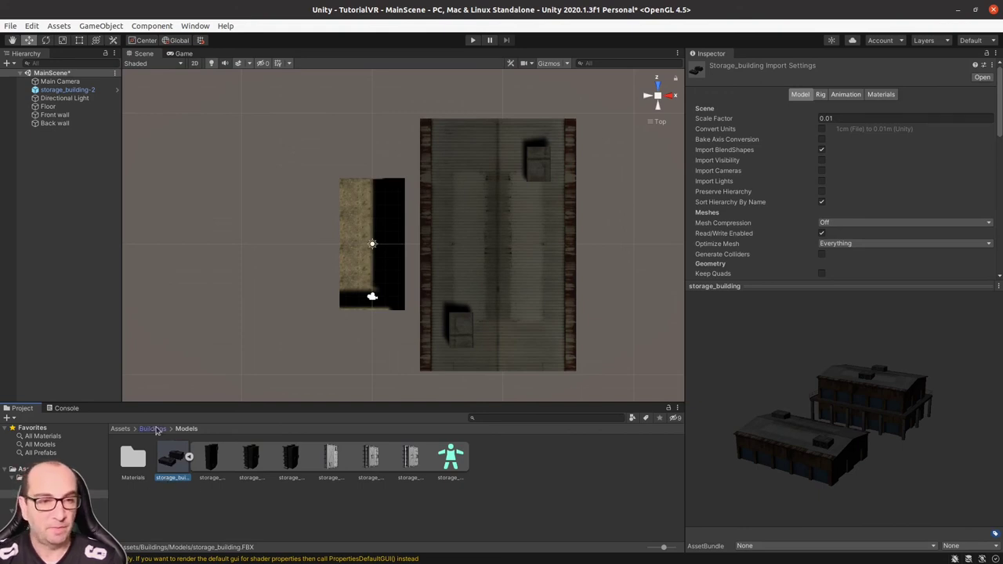
Return to Buildings and switch between the two prefabs, ending on storage_building-1
click(152, 429)
click(338, 471)
click(333, 463)
click(370, 464)
click(332, 468)
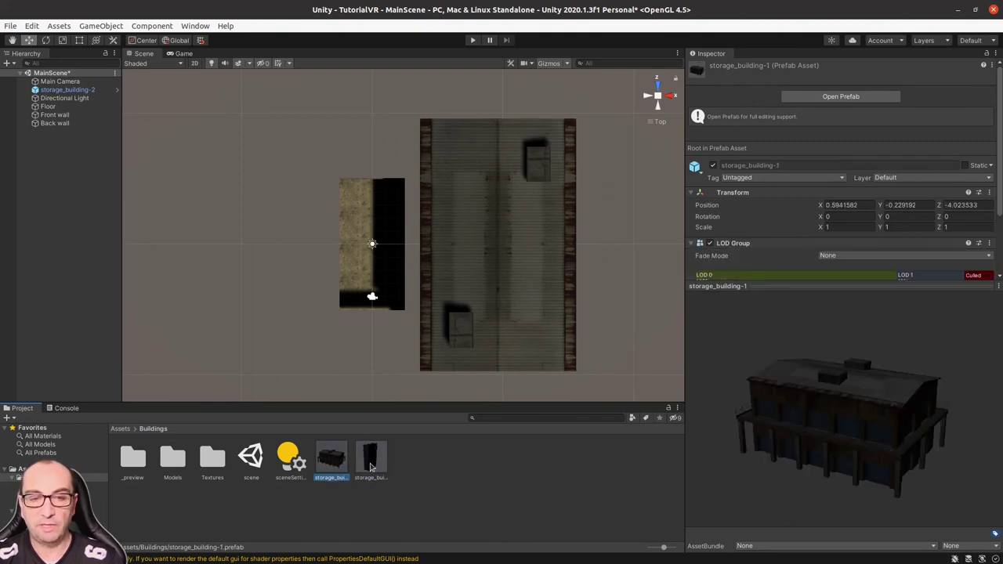
click(368, 466)
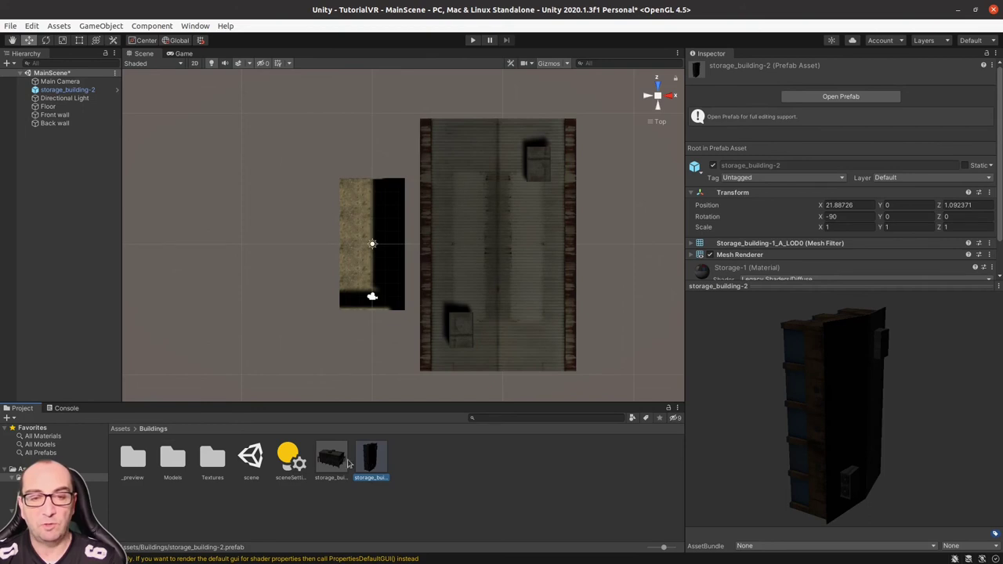
click(321, 466)
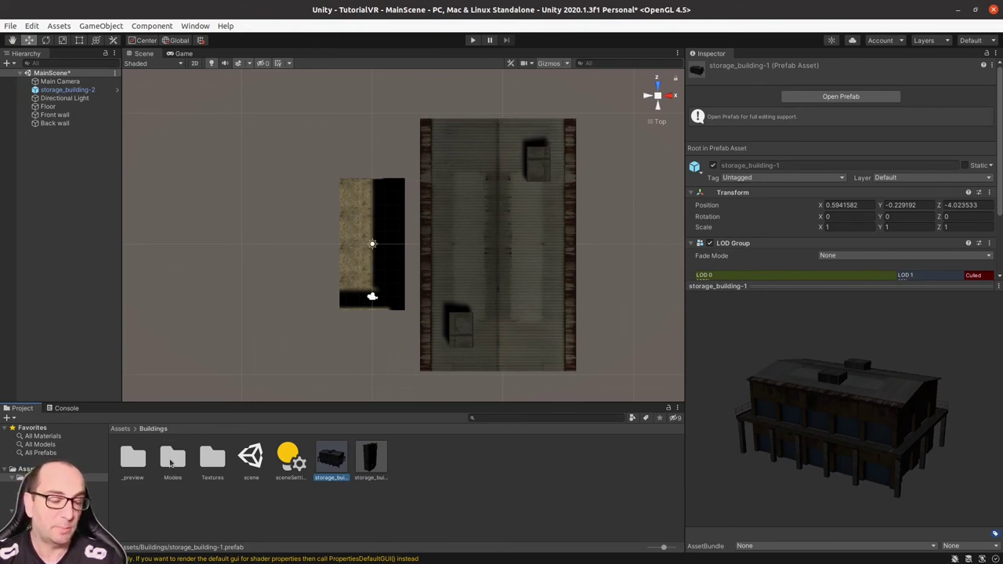
Review storage_building.fbx's Rig, Animation and Materials tabs, then select its 0.01 Model Scale Factor
double_click(171, 461)
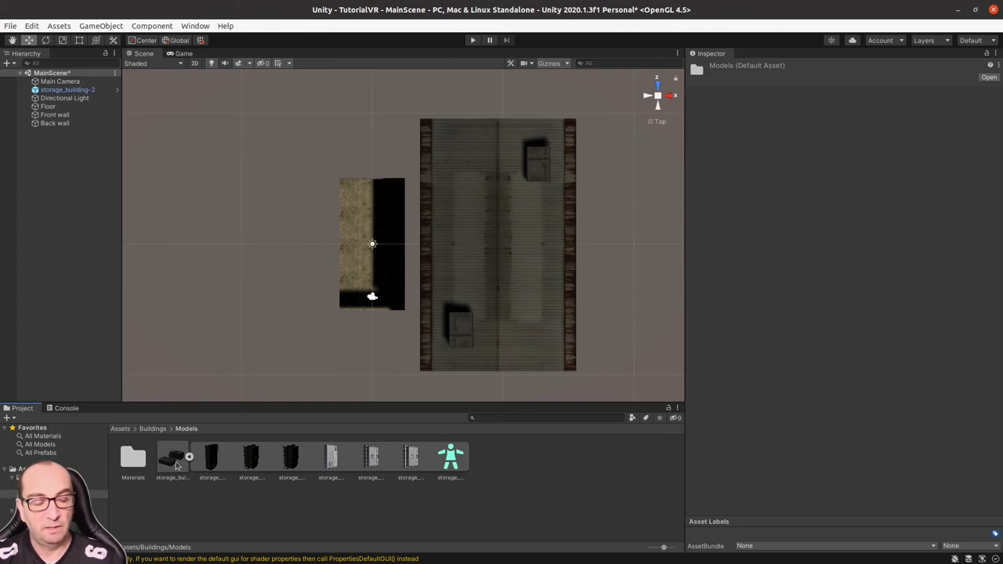
click(173, 466)
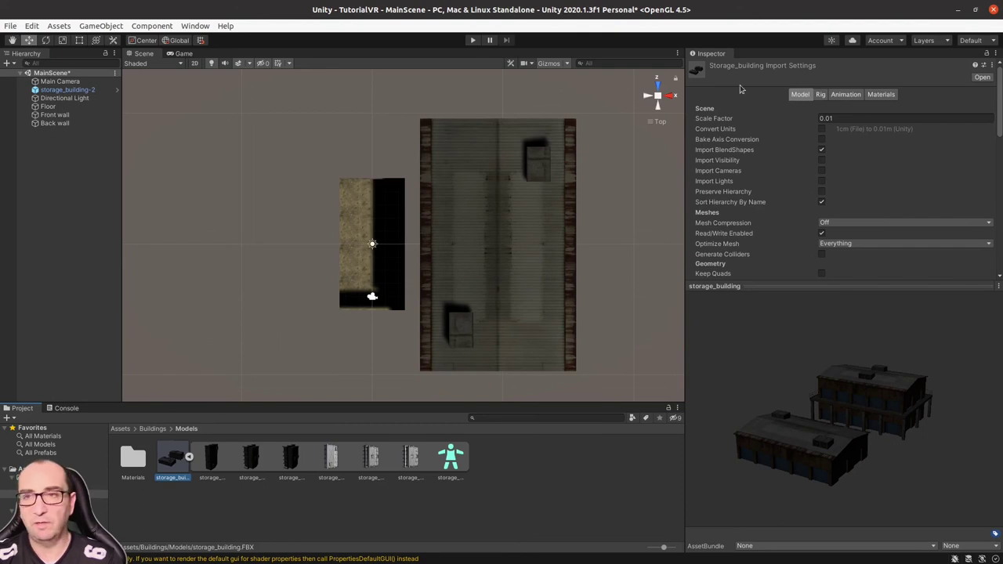
click(821, 95)
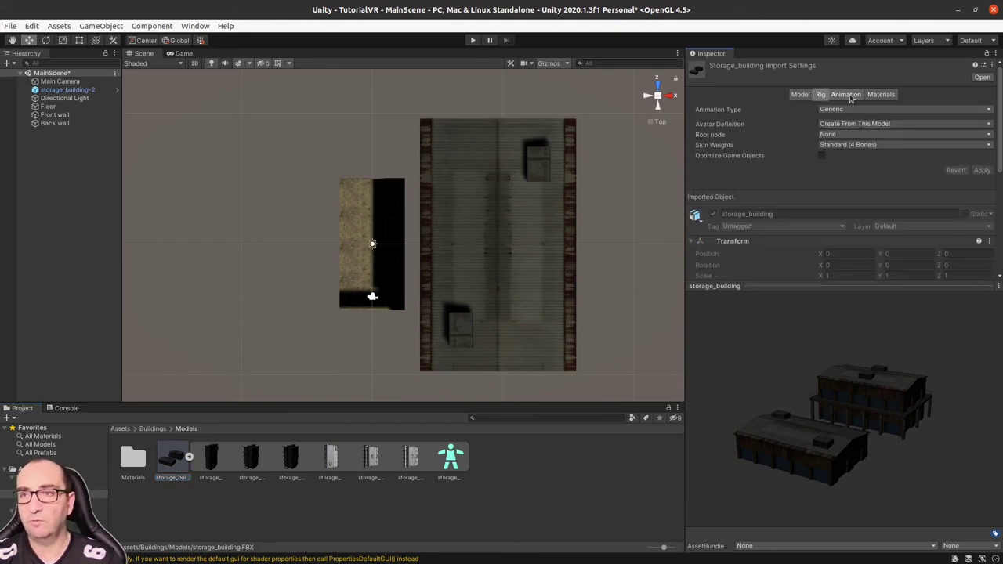
click(850, 95)
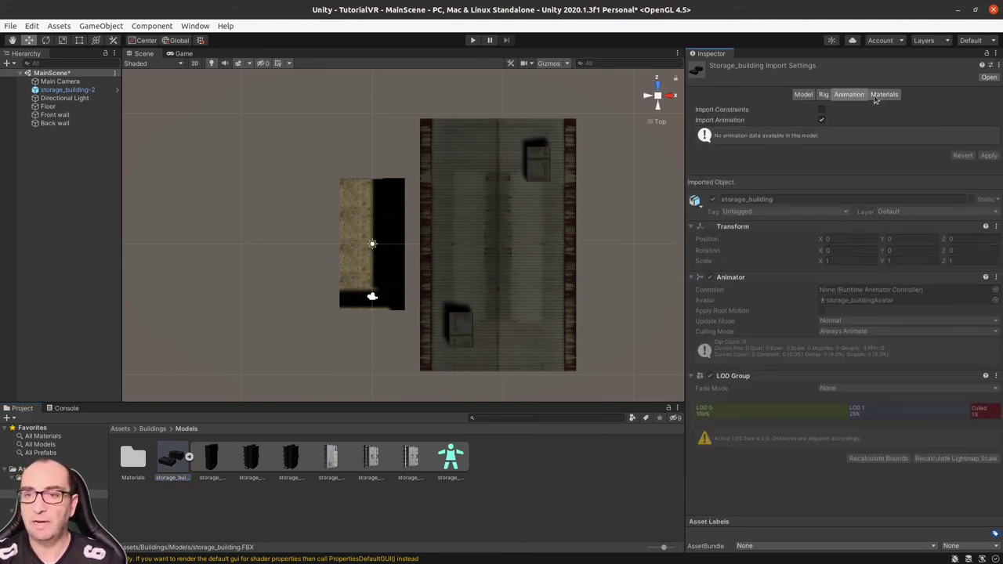
click(883, 94)
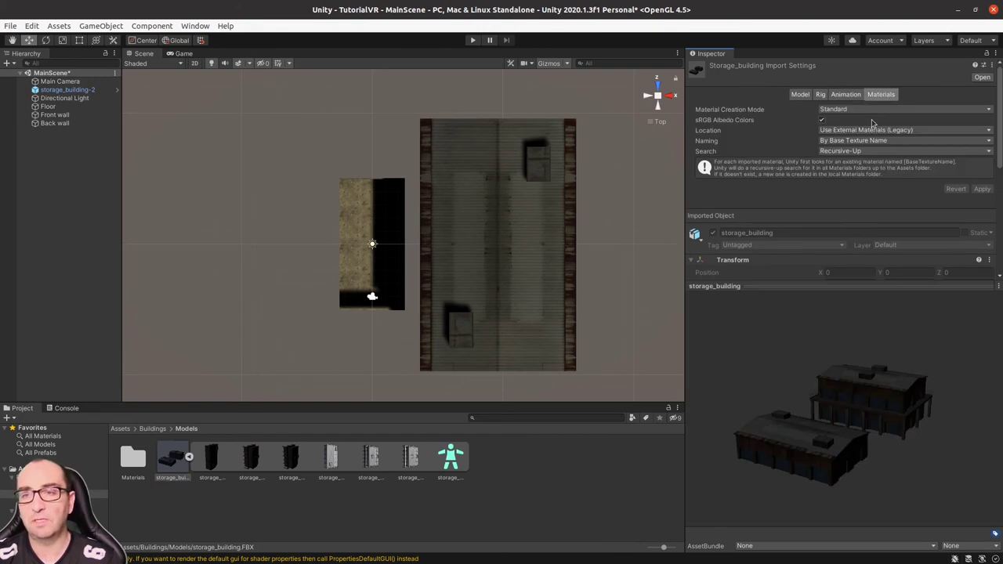
click(800, 94)
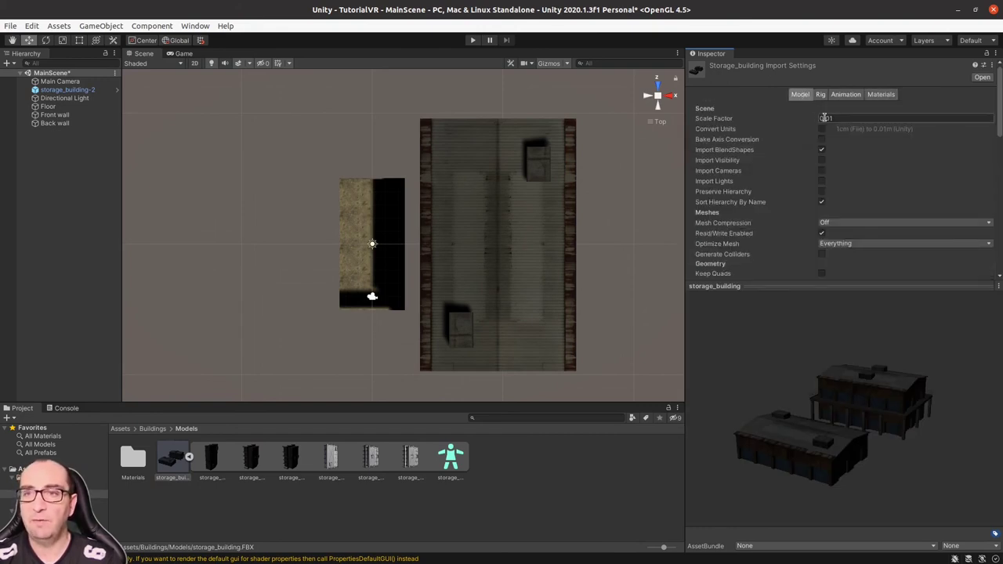
click(819, 118)
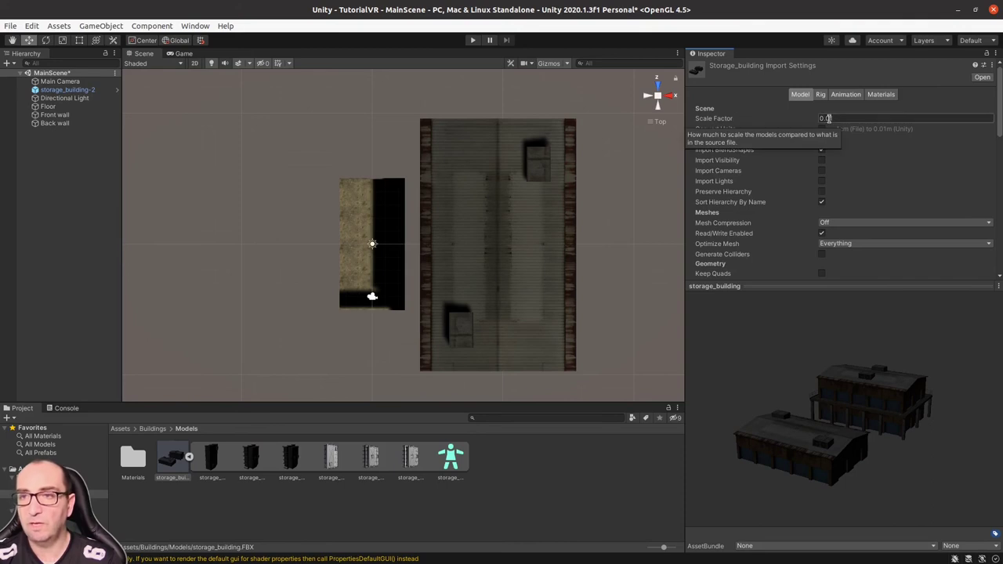
double_click(838, 118)
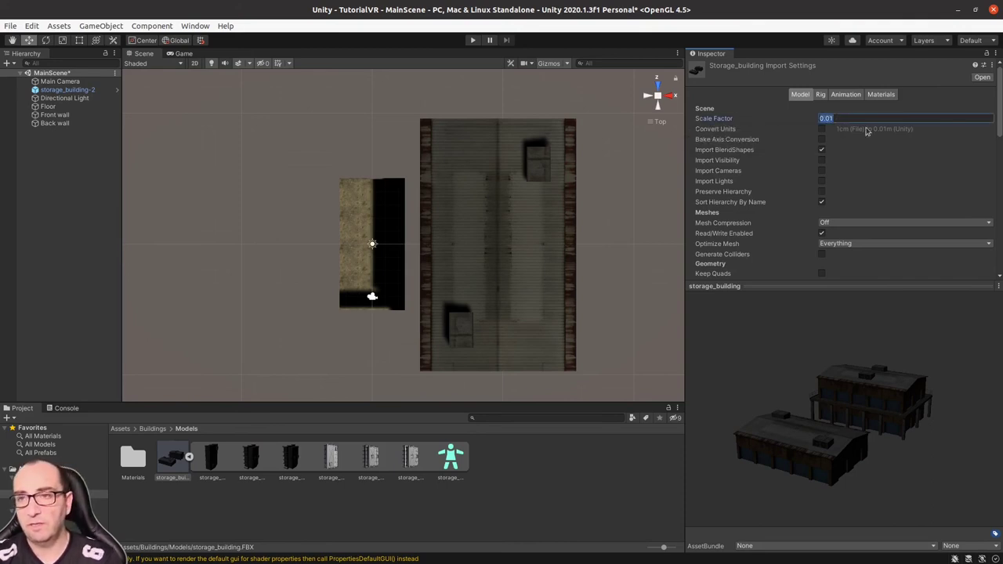
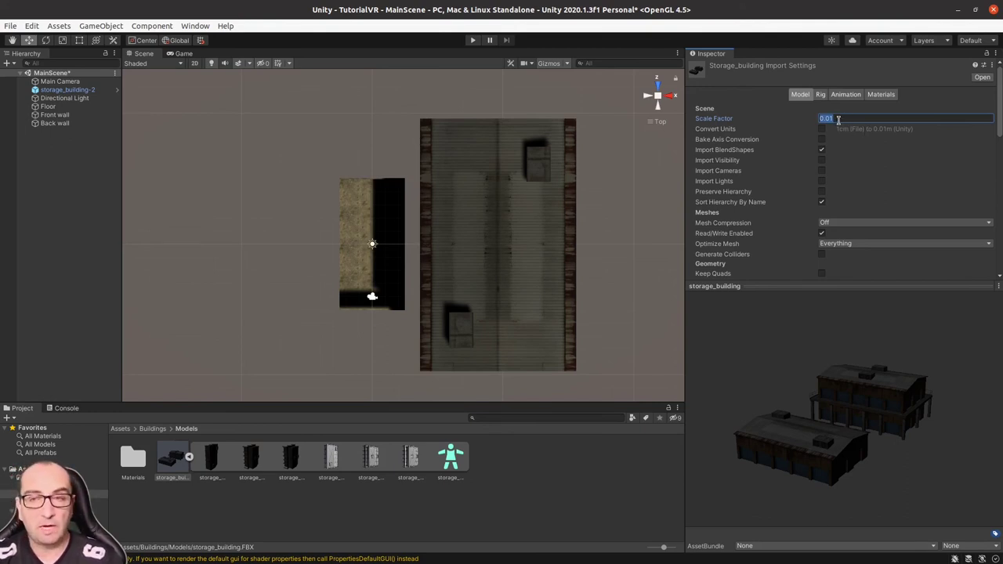
Set the storage_building import Scale Factor to 0.0075, tick Import Visibility, and apply
click(843, 118)
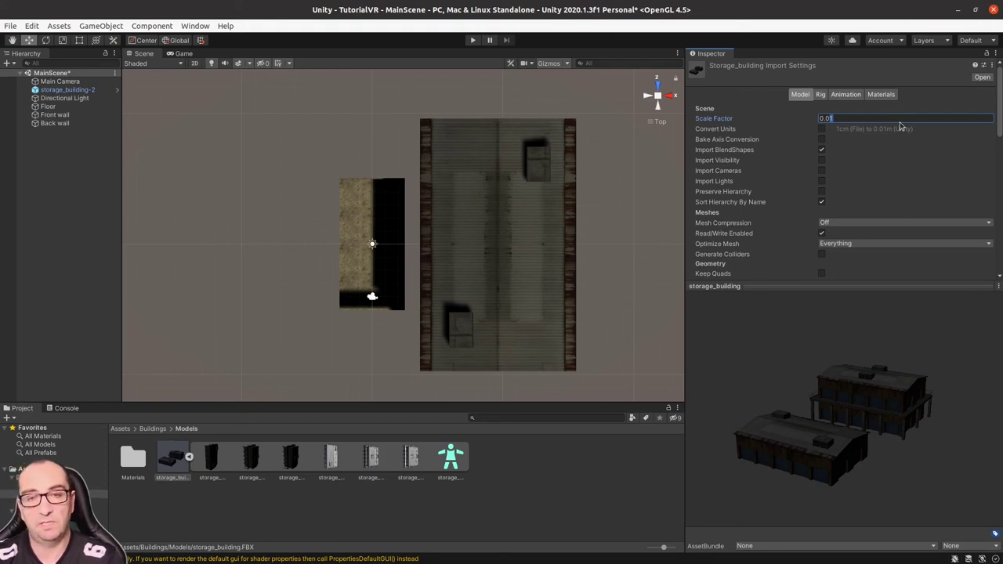
text(07)
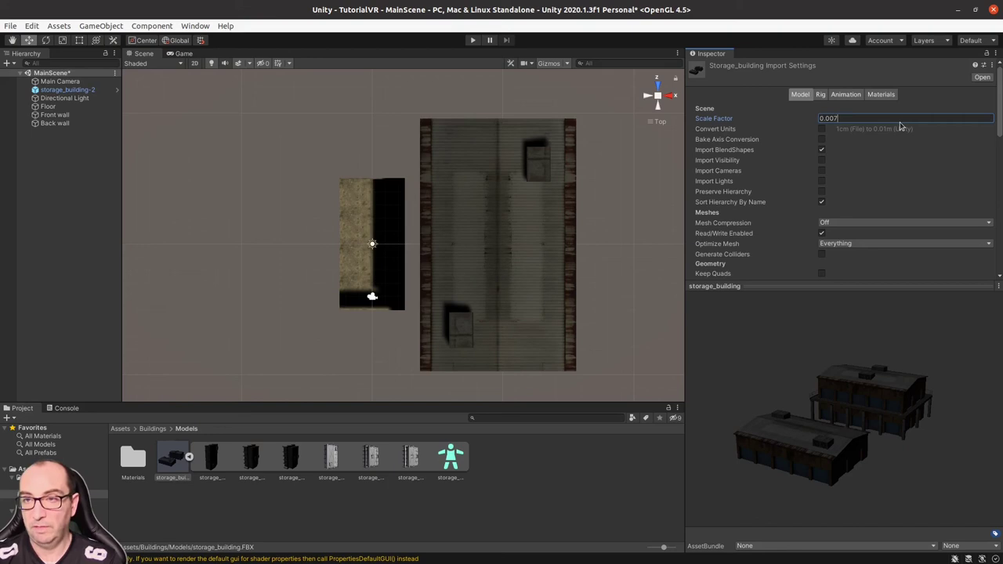
text(5)
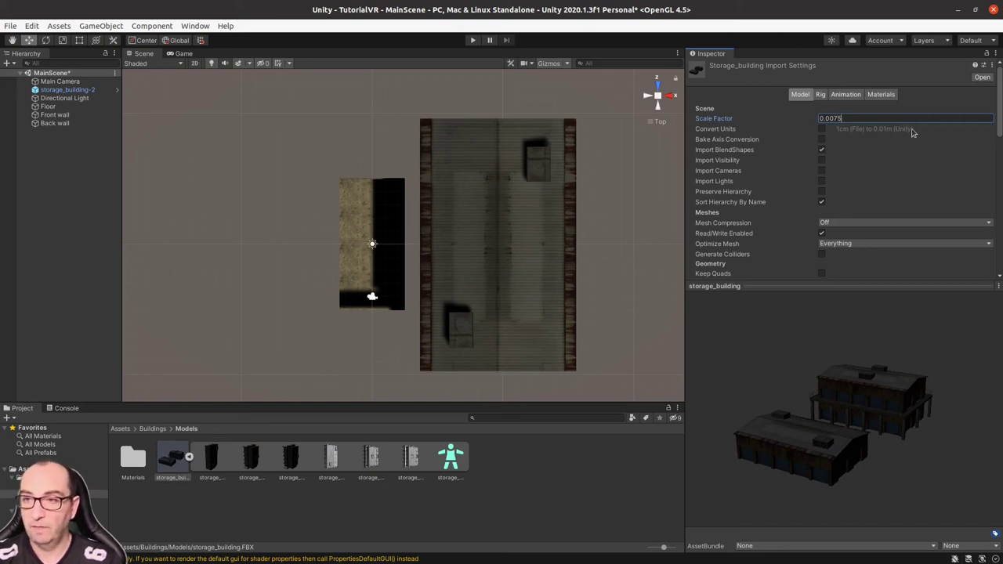
mouse_move(999, 118)
mouse_down()
mouse_move(999, 273)
mouse_move(999, 71)
mouse_up()
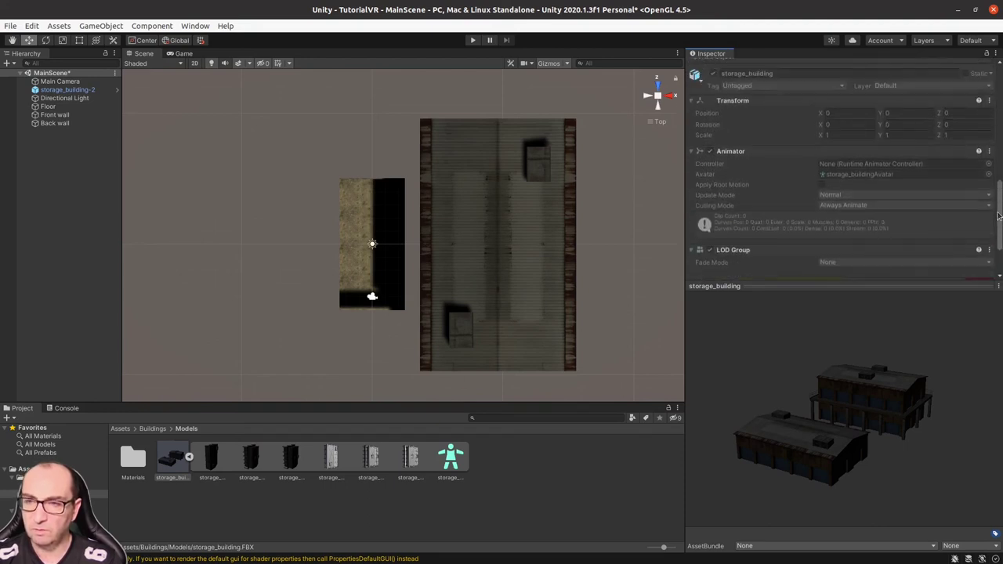
click(869, 118)
click(862, 118)
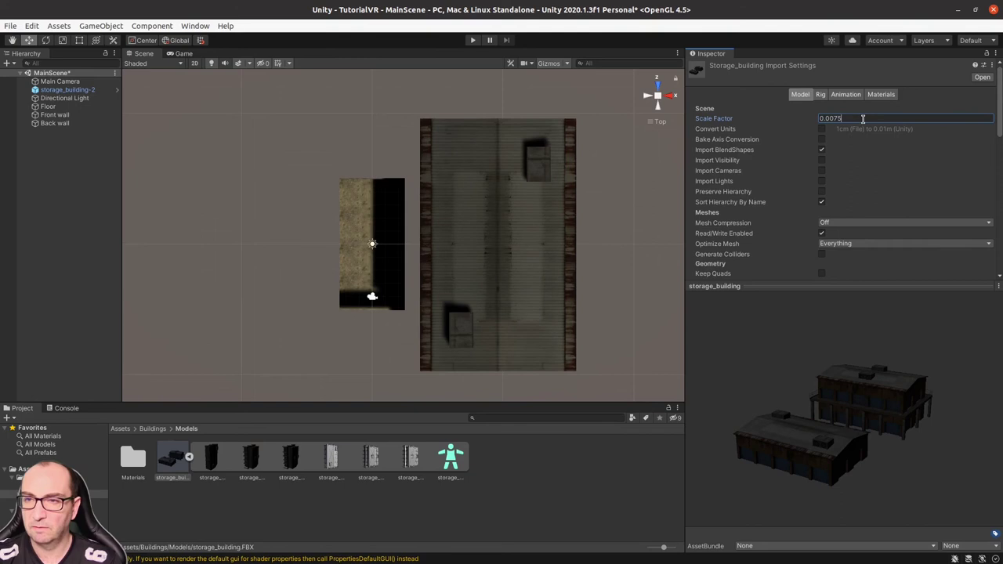
click(821, 159)
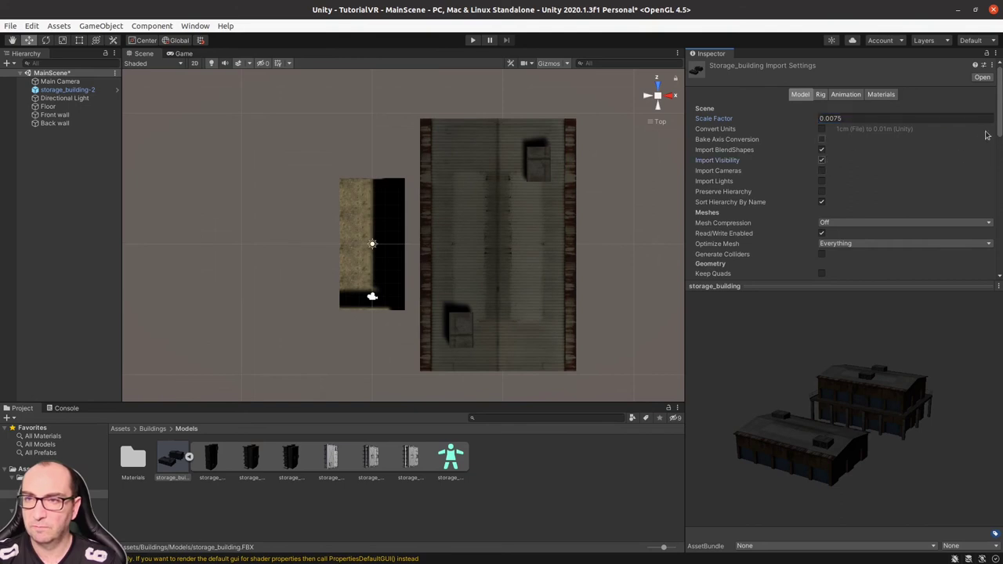
drag(1000, 116, 1000, 245)
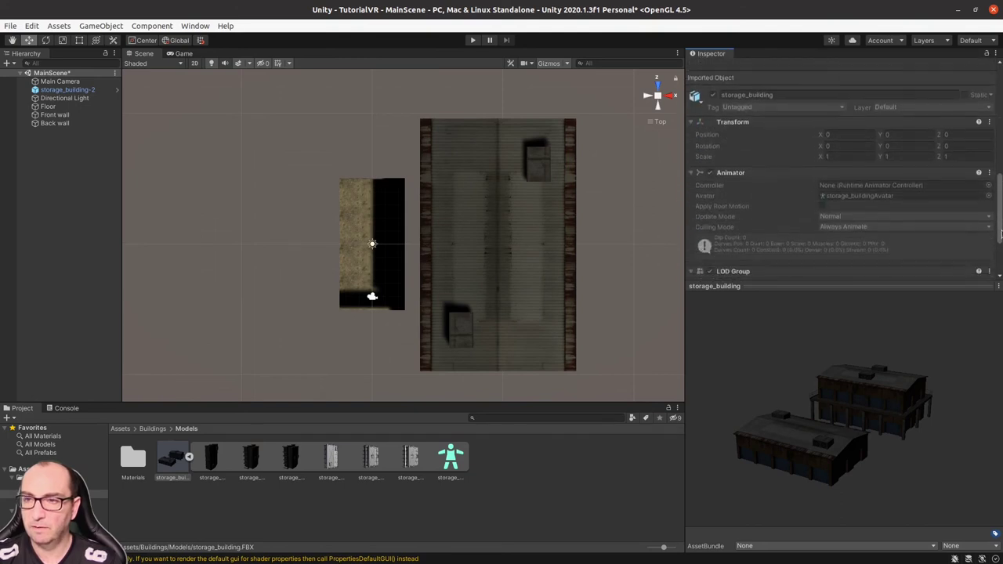
scroll(842, 173, up, 10)
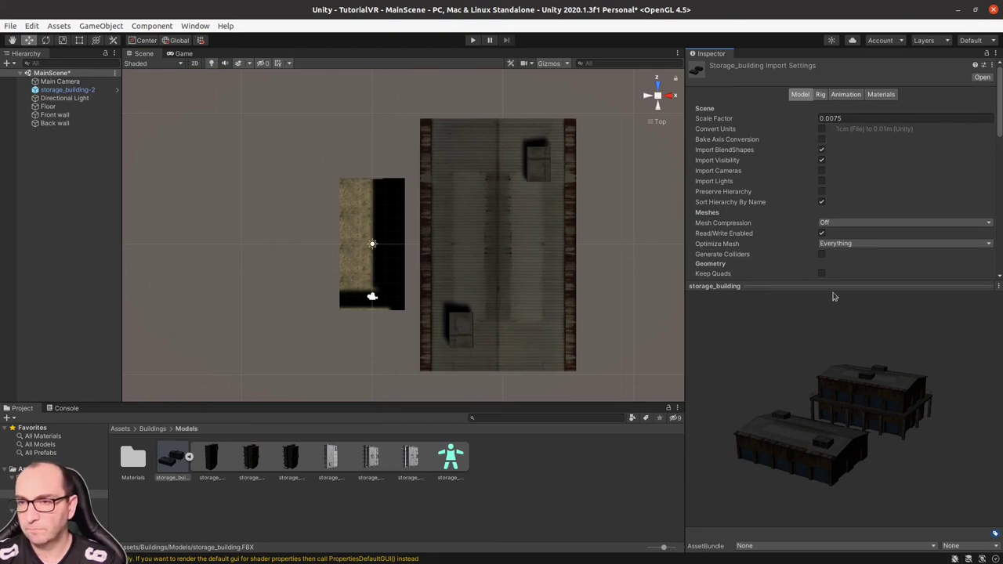
drag(836, 286, 840, 412)
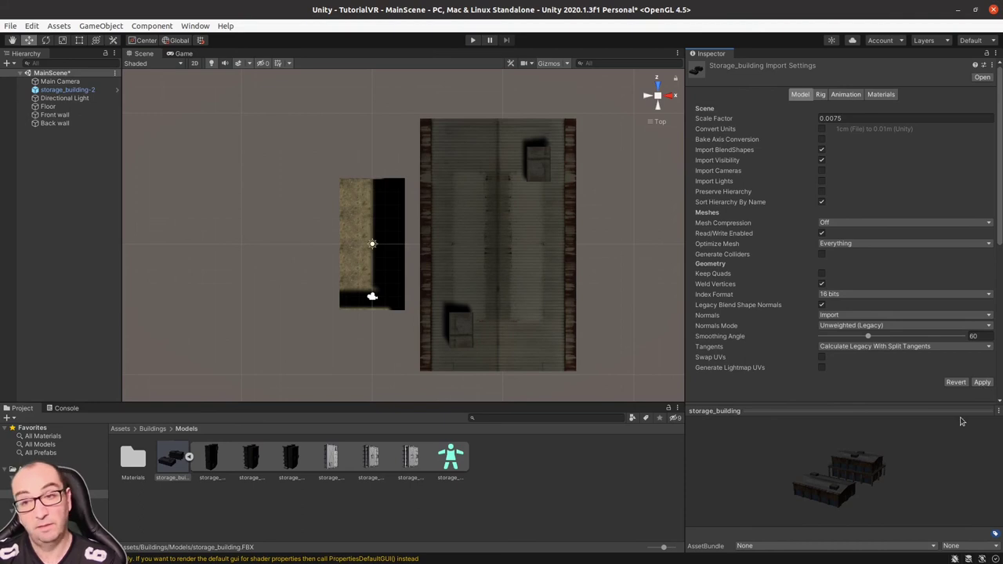
click(982, 381)
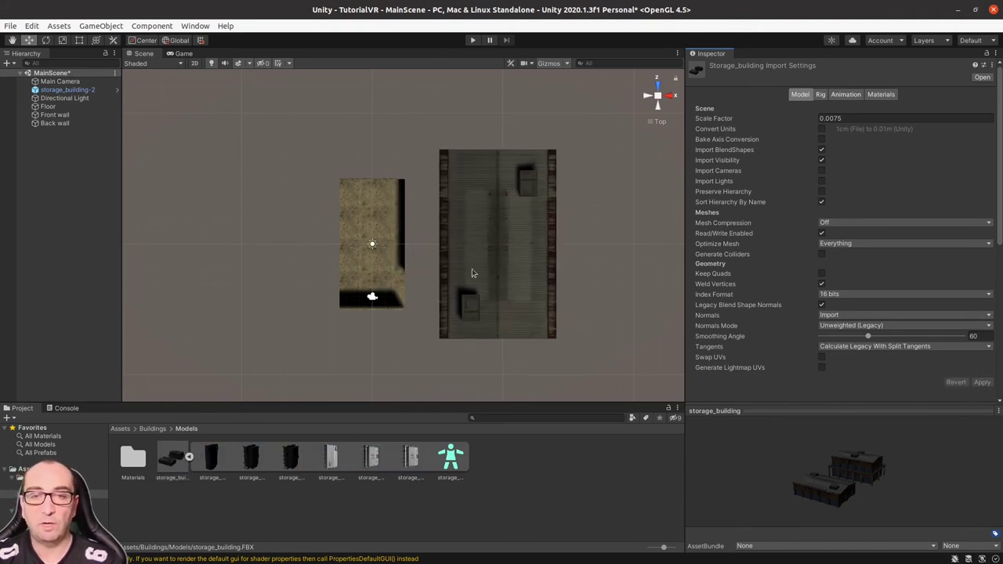
Slide storage_building-2 along X to about 6.89, right beside the floor
click(499, 267)
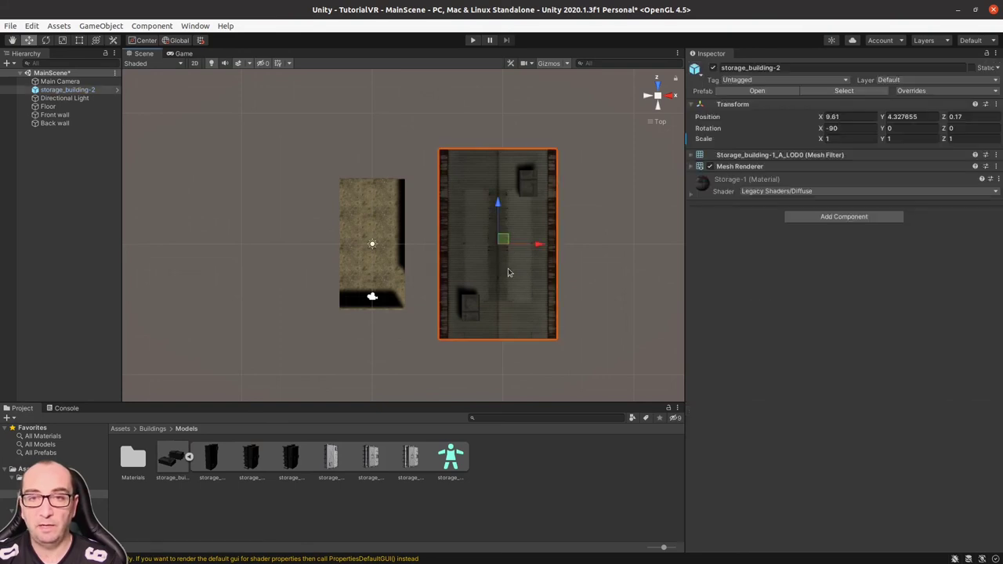
click(153, 428)
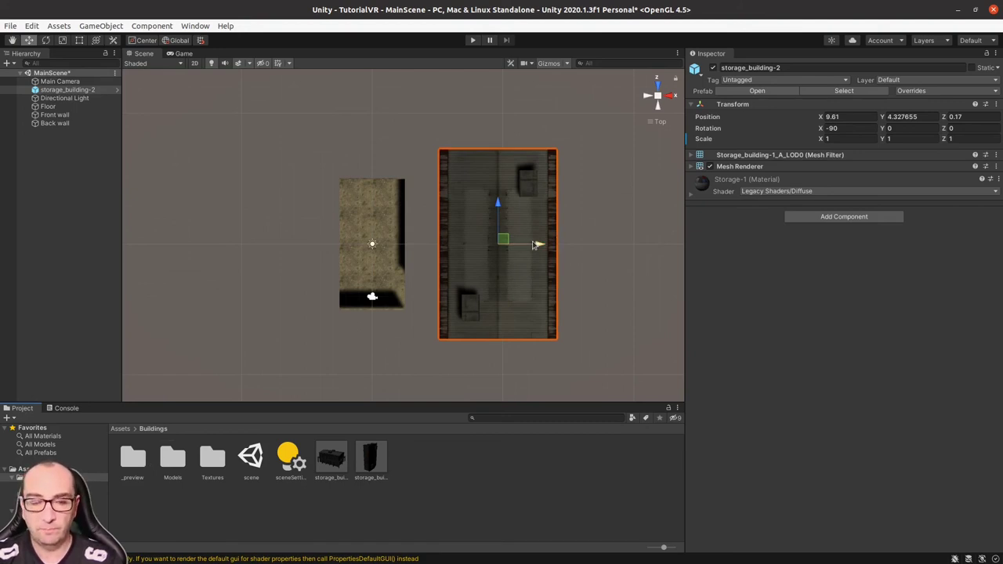
drag(534, 245, 499, 241)
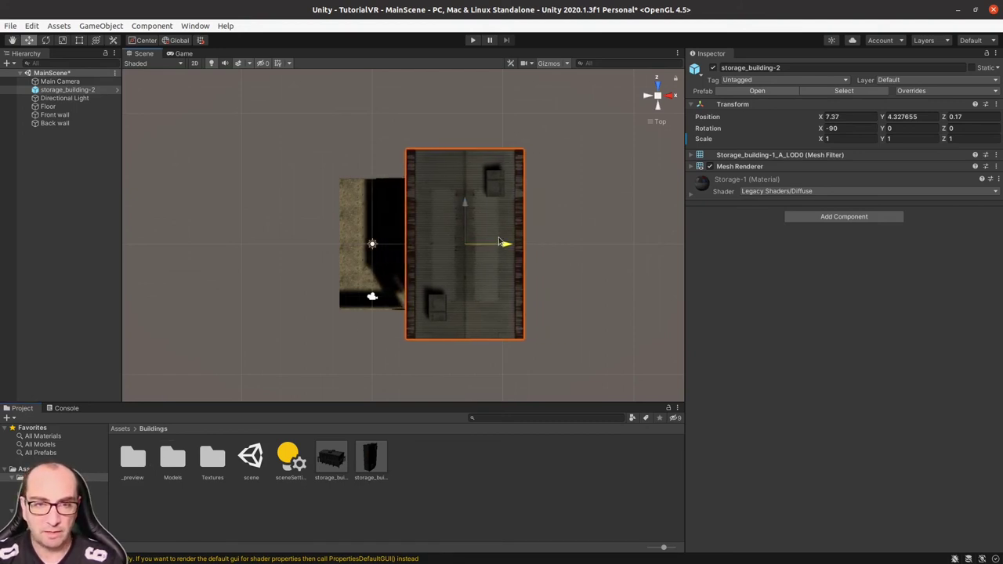
drag(498, 243, 496, 242)
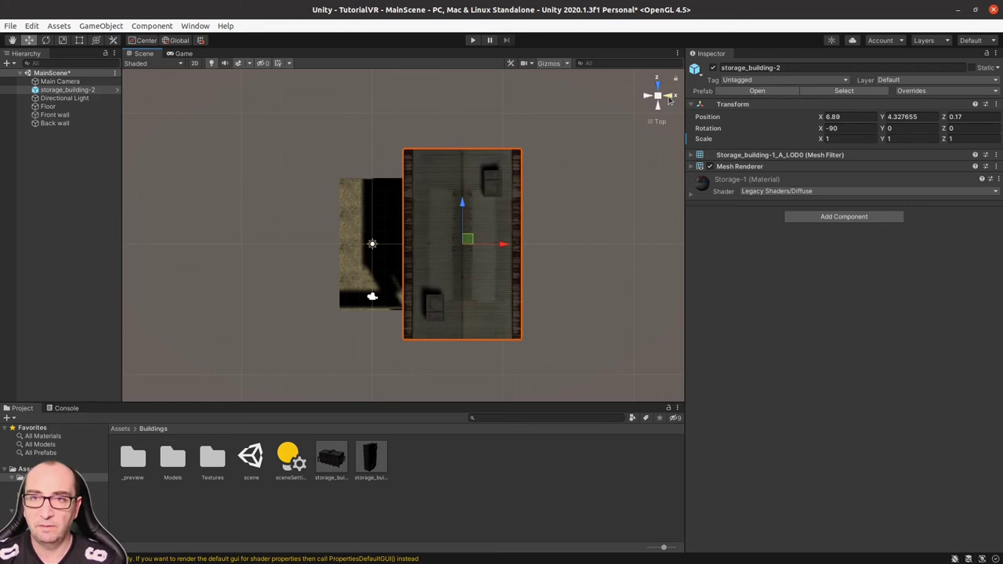
Lower the building onto the ground by setting Position Y and Z to 0
click(669, 97)
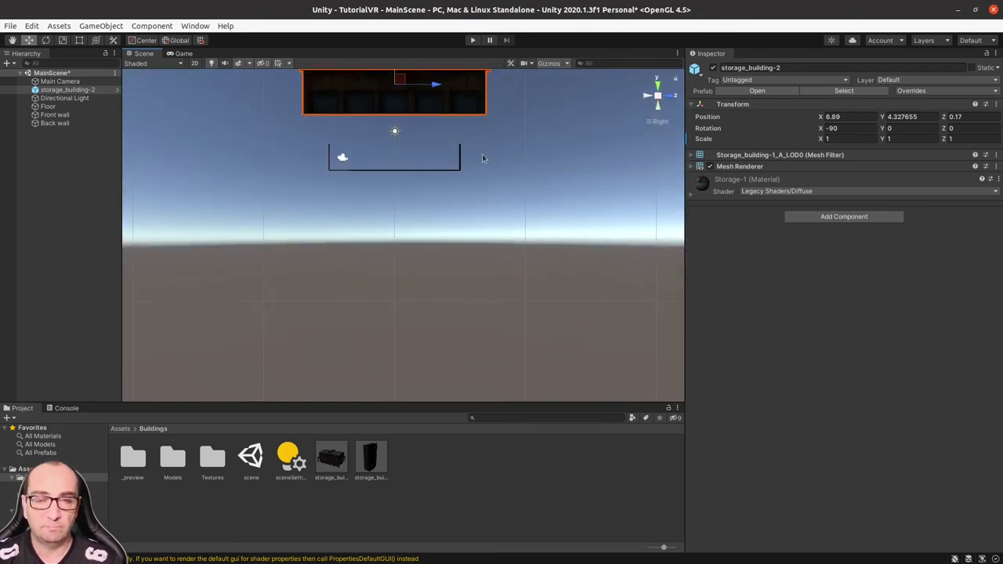
drag(397, 115, 397, 167)
scroll(394, 245, up, 1)
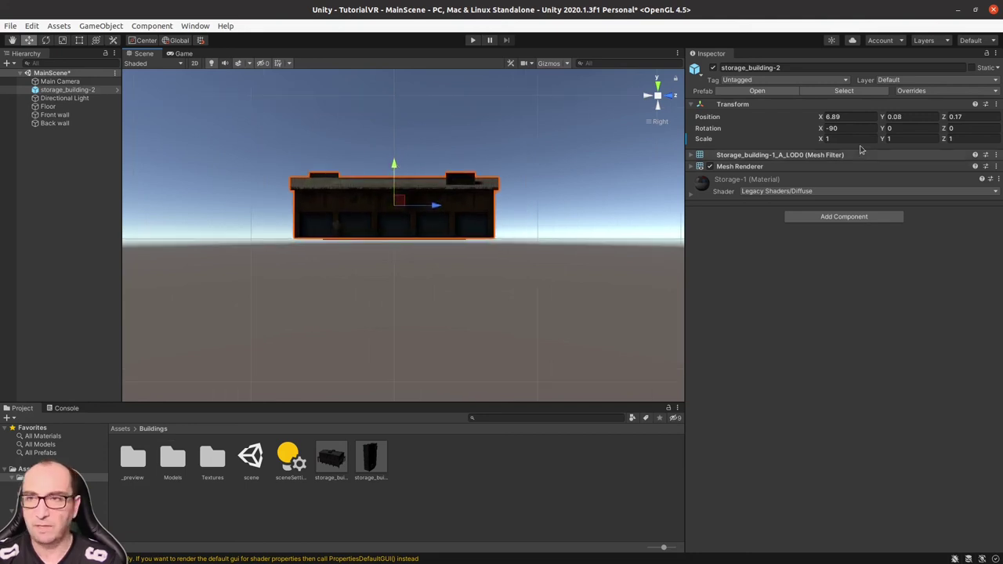
click(909, 116)
text(0)
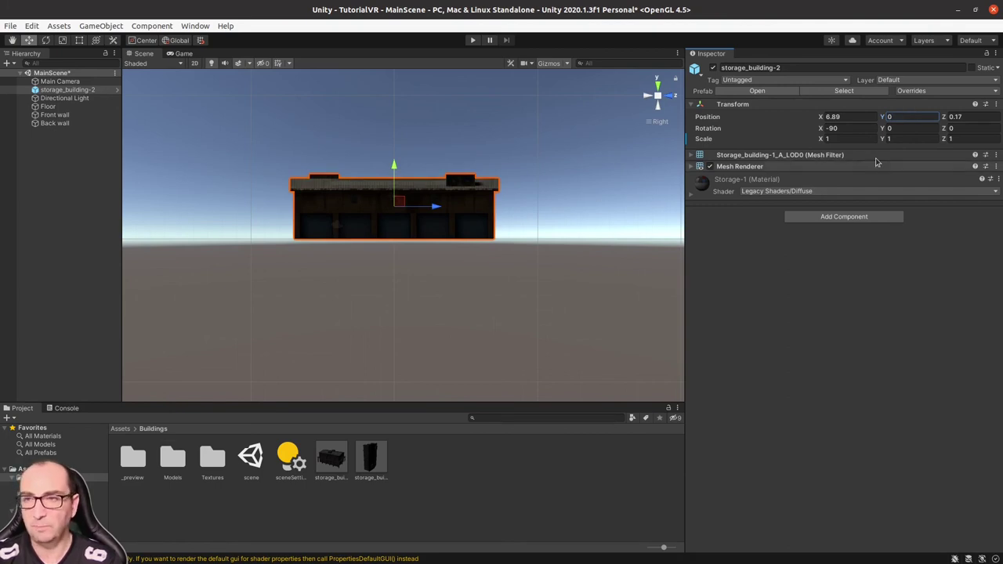
key(Tab)
text(0)
mouse_move(369, 274)
alt+mouse_down()
mouse_move(556, 302)
mouse_move(476, 229)
alt+mouse_up()
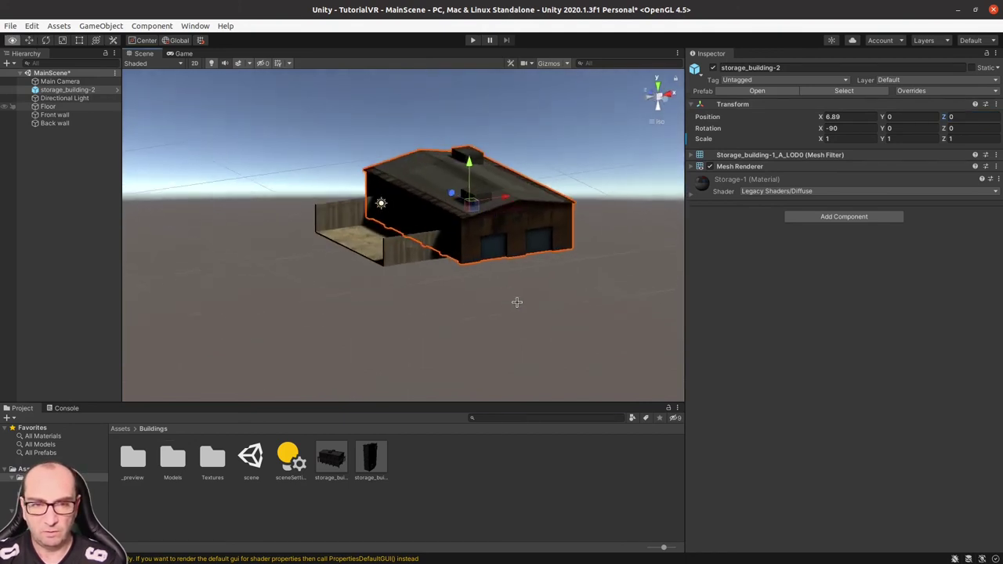
Rename storage_building-2 in the Hierarchy to StorageBuildingR
scroll(475, 229, up, 3)
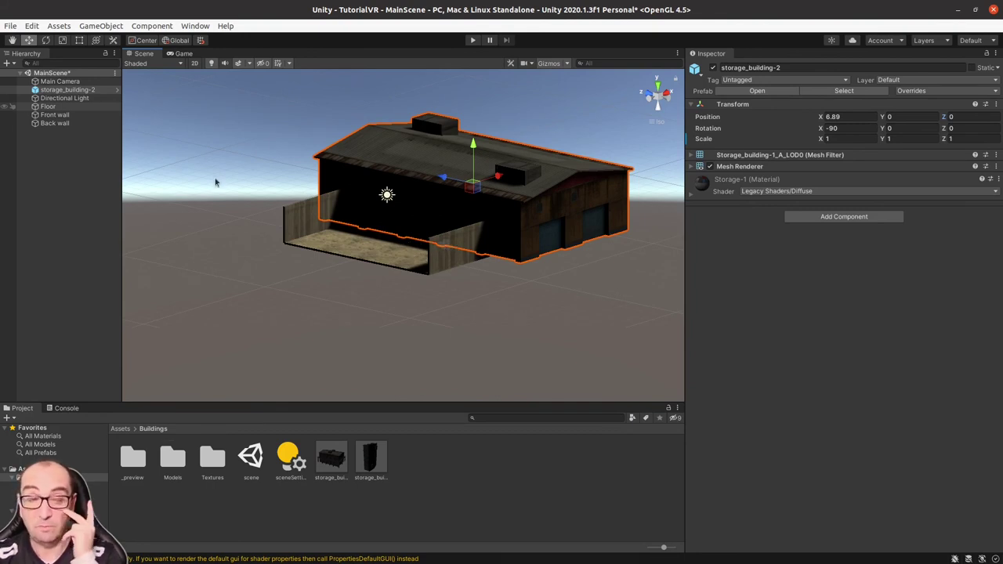
click(67, 90)
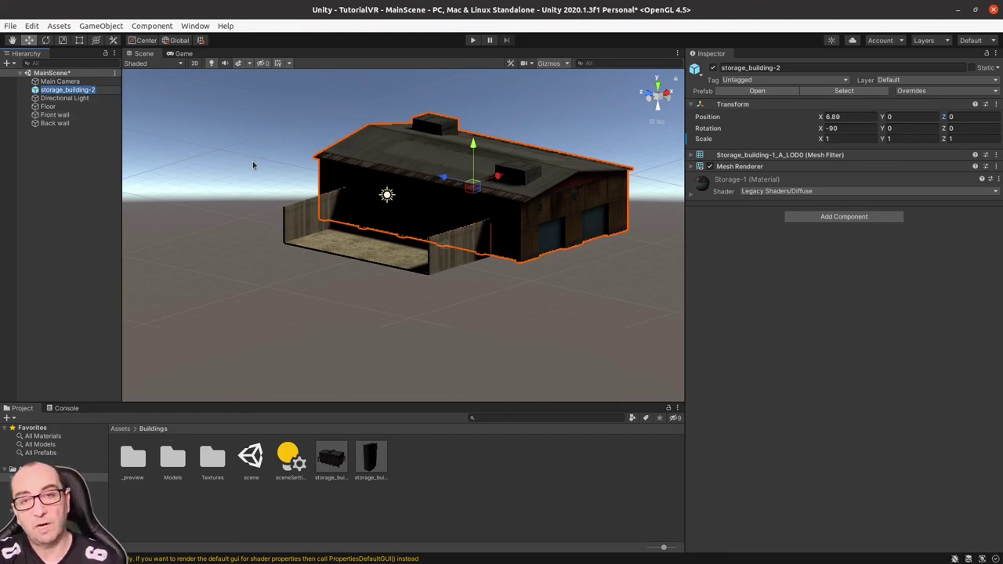
key(F2)
text(StorageBuilding)
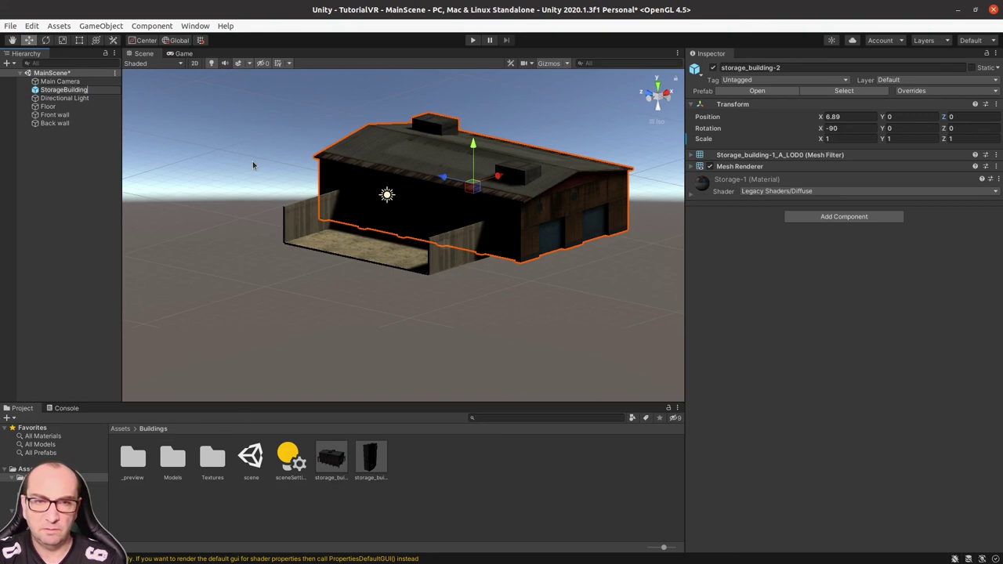
click(77, 83)
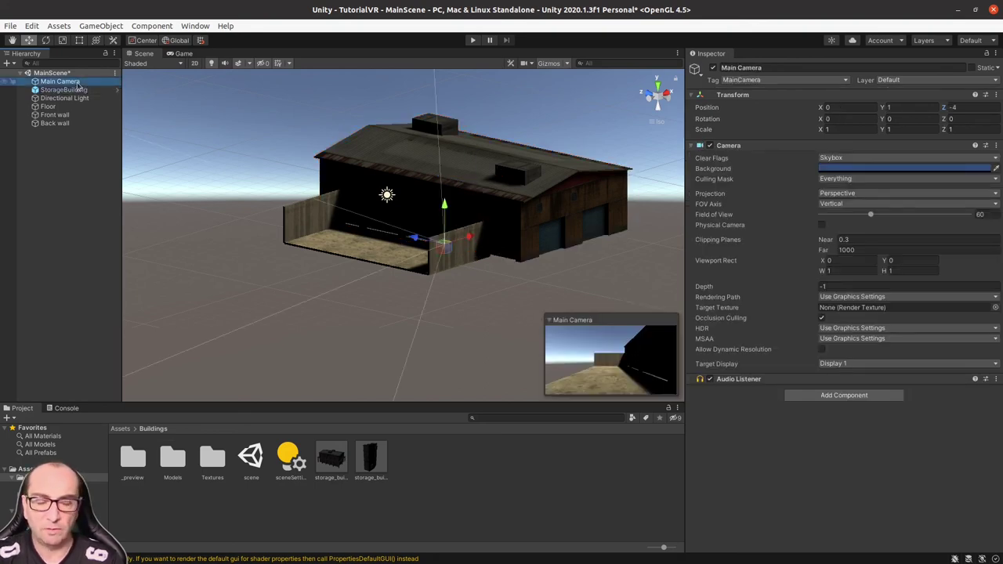
click(78, 90)
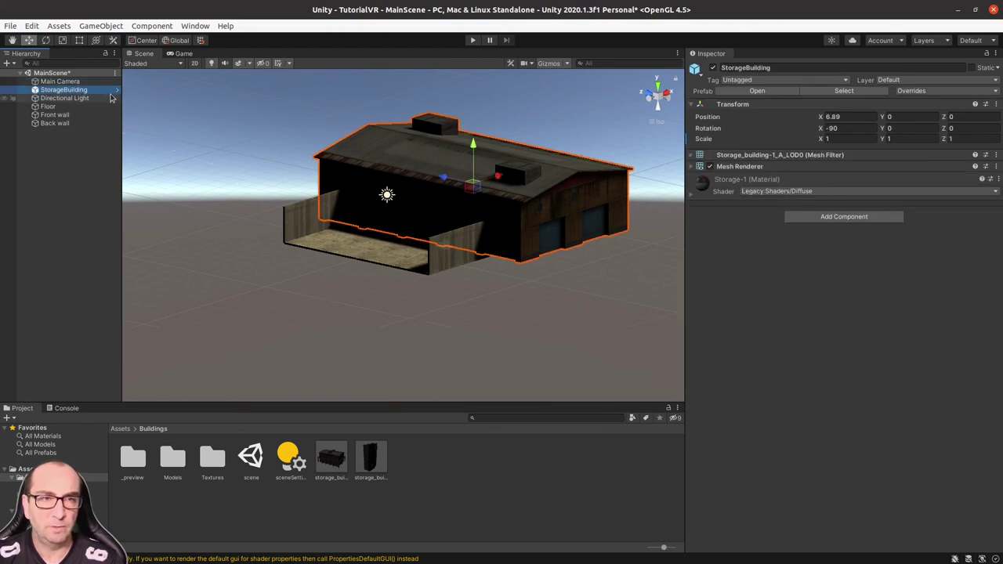
double_click(92, 90)
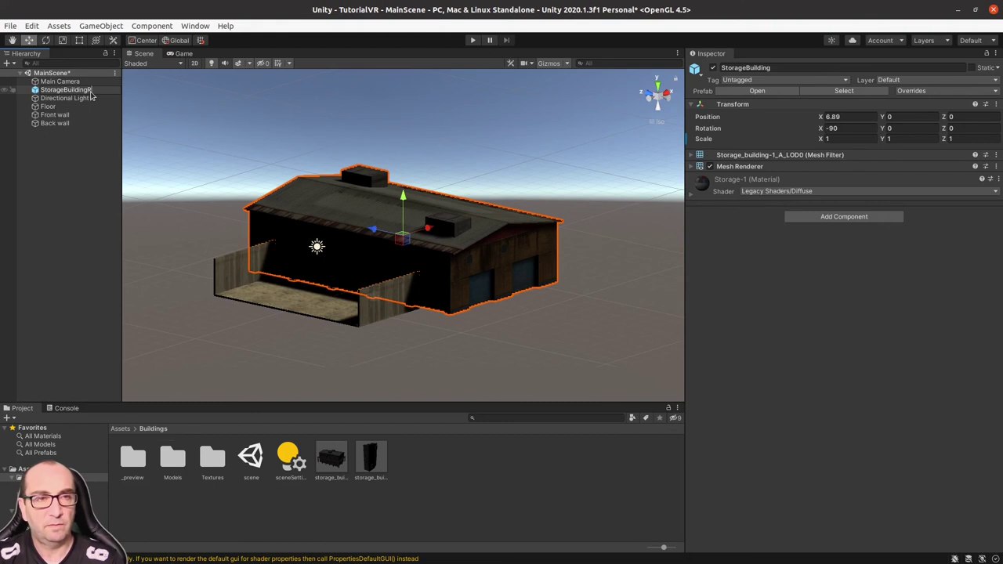
key(Return)
Duplicate StorageBuildingR and name the copy StorageBuildingL
right_click(91, 92)
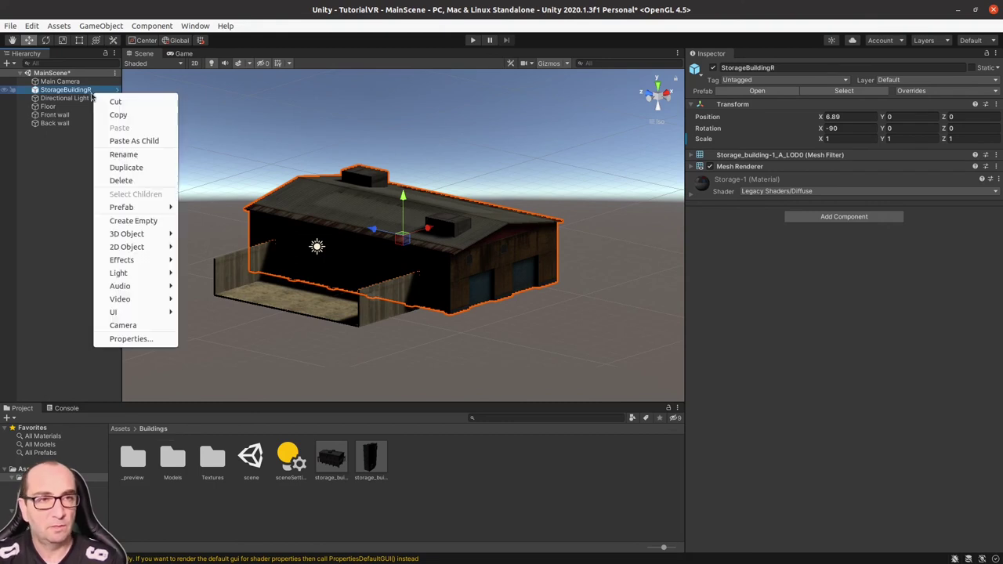
click(131, 164)
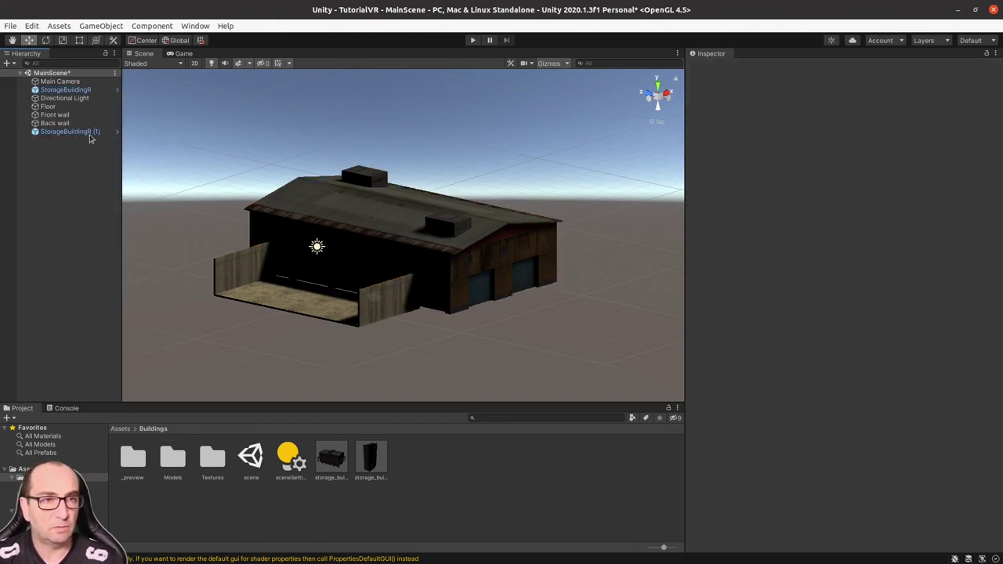
key(F2)
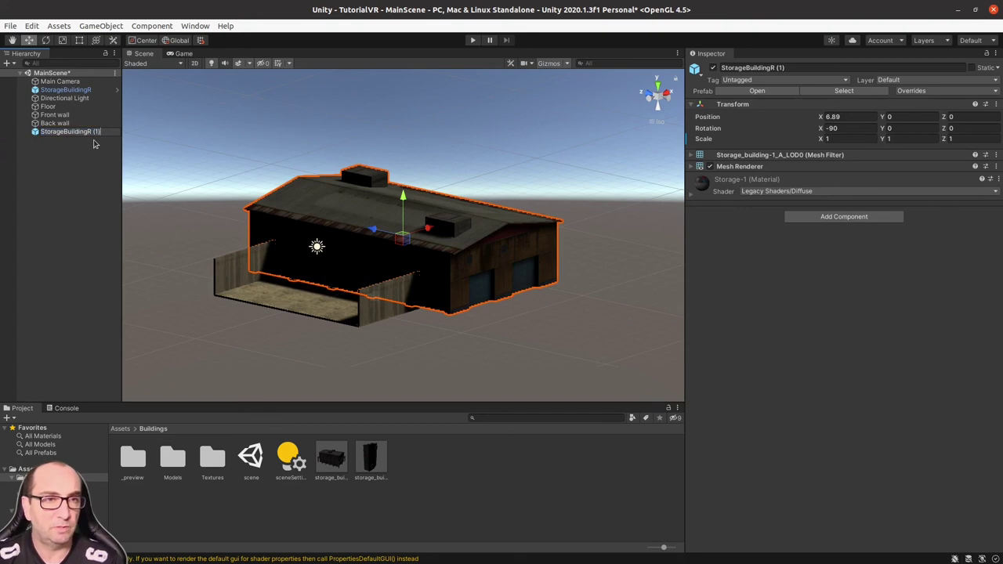
text(L)
key(Return)
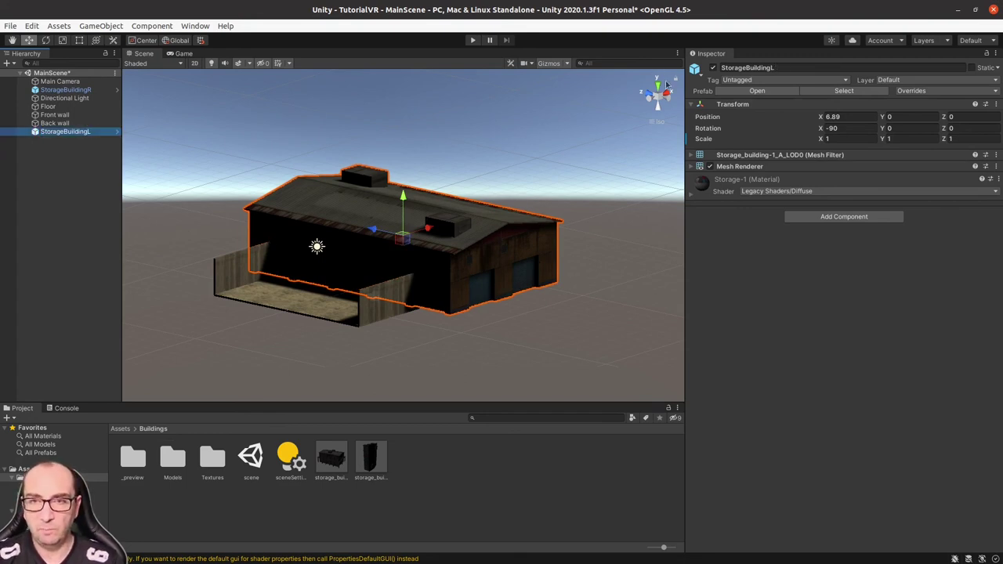
Move StorageBuildingL across the floor to X -6.93 and view the alley through the camera
click(658, 81)
mouse_move(445, 238)
mouse_down()
mouse_move(173, 233)
mouse_move(185, 232)
mouse_up()
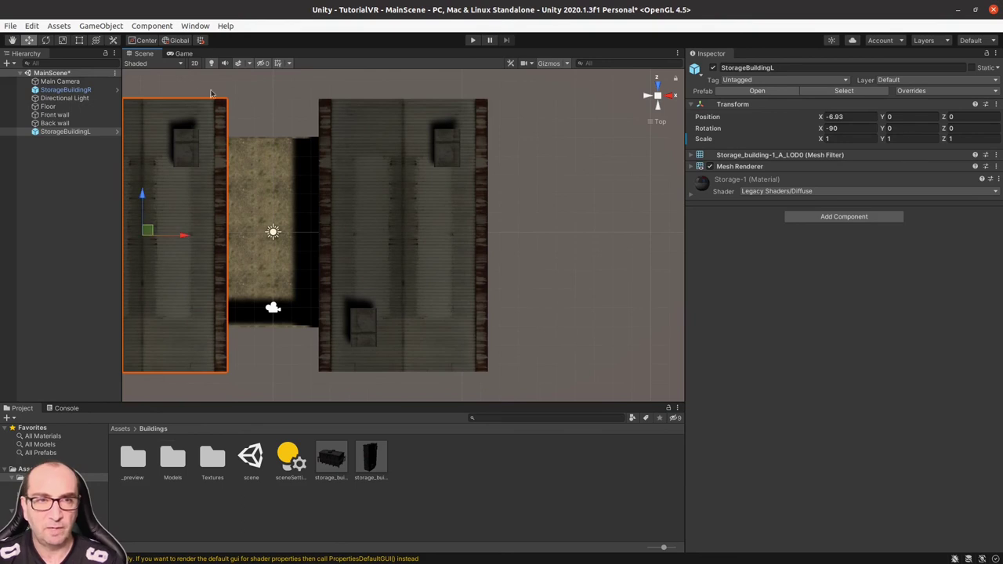
click(183, 53)
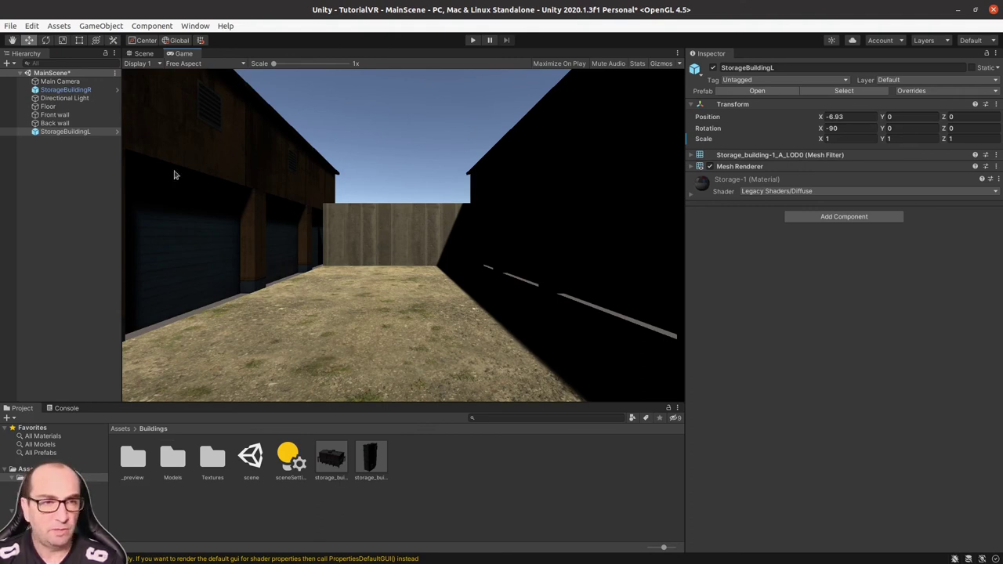
Shift StorageBuildingR to X 6.76 and place it below Back wall in the Hierarchy
click(83, 92)
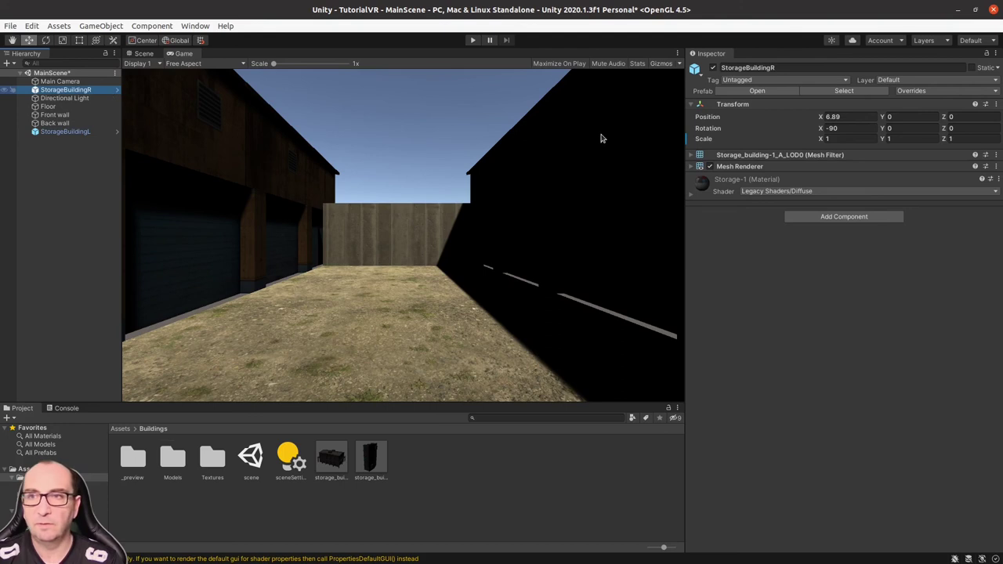
click(820, 116)
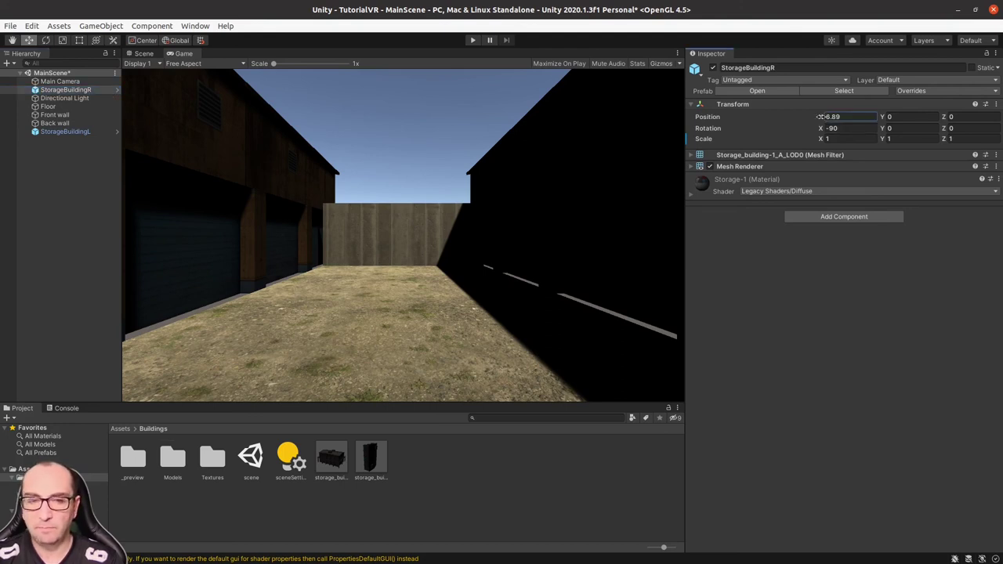
drag(821, 116, 819, 116)
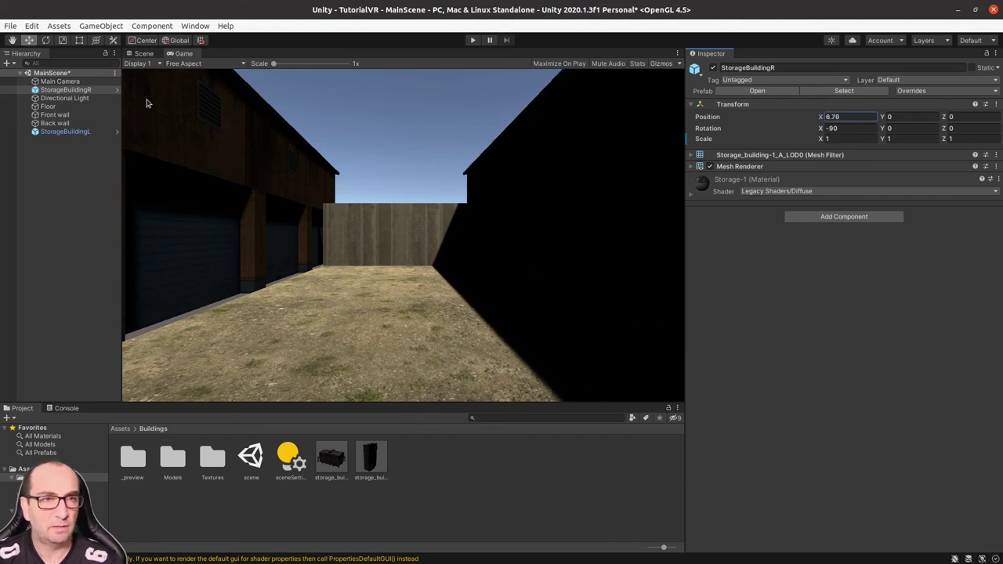
drag(65, 90, 73, 127)
Nudge StorageBuildingL to X -6.61, closer to the floor
click(66, 132)
click(821, 116)
drag(821, 116, 823, 116)
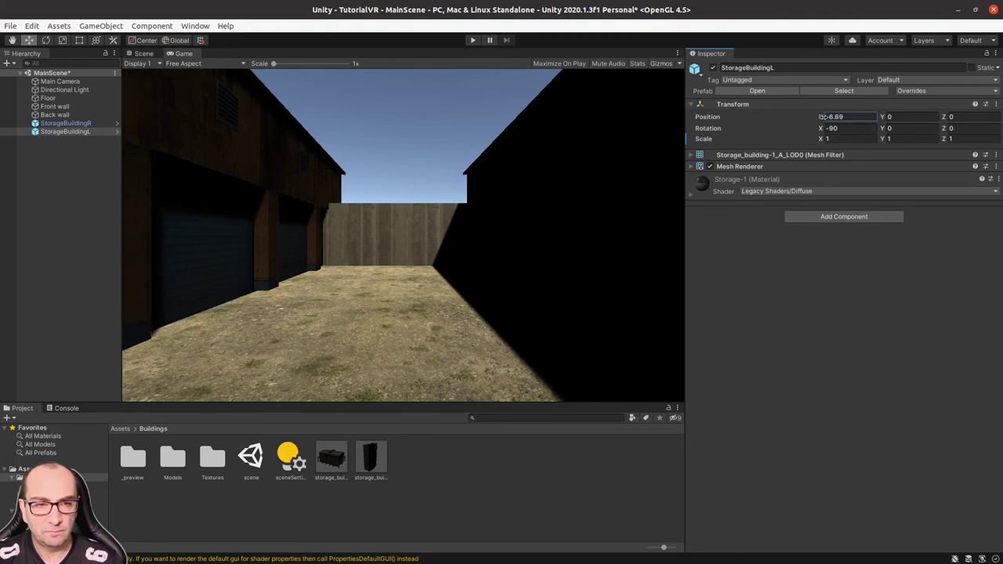
drag(821, 116, 823, 116)
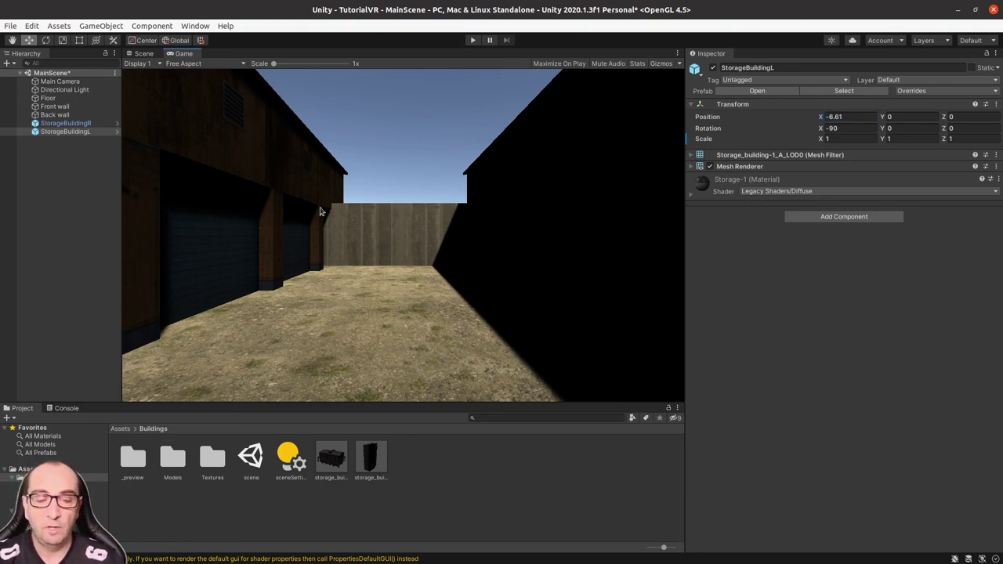
Mark the right and left storage buildings as Static
click(144, 54)
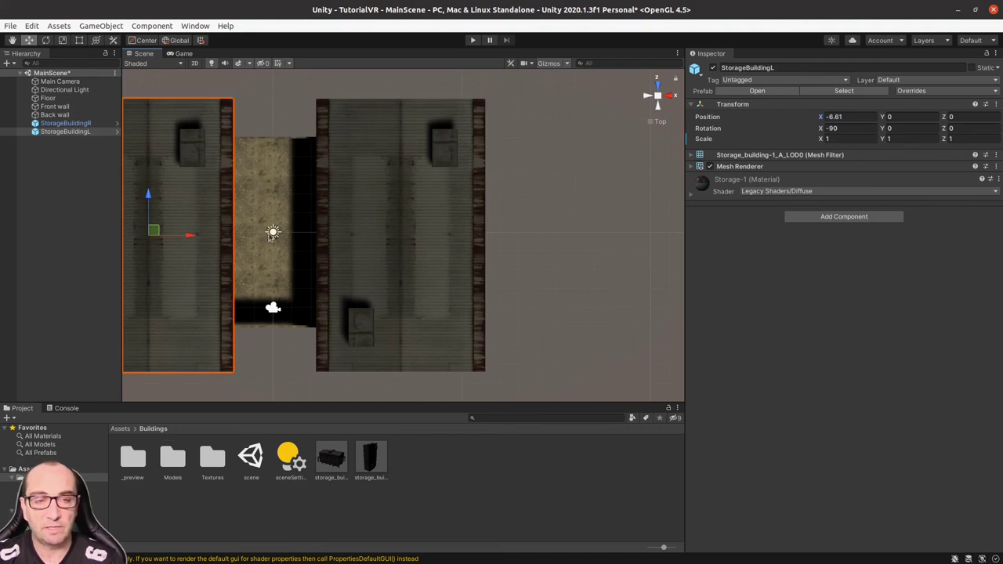
click(353, 193)
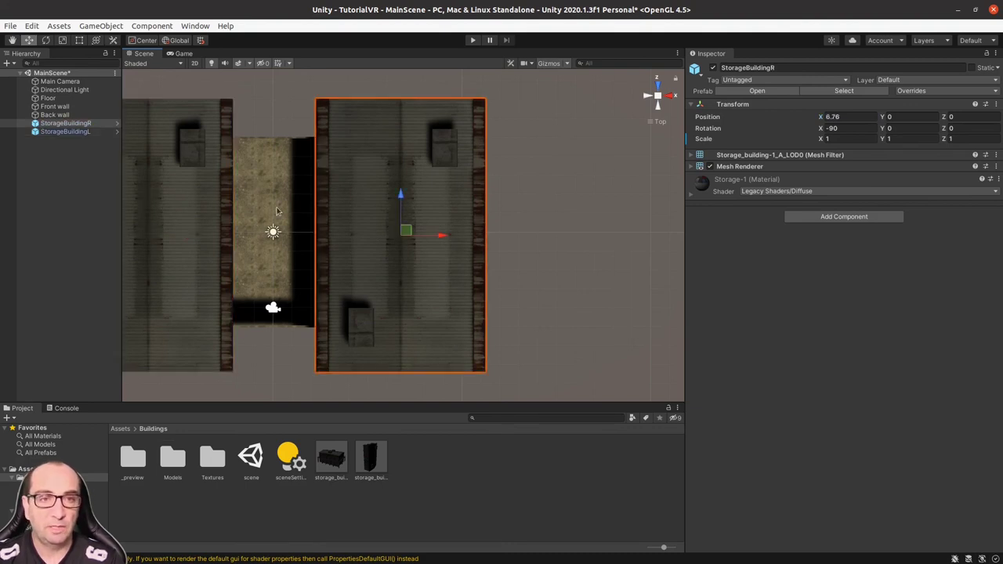
middle_drag(383, 211, 486, 192)
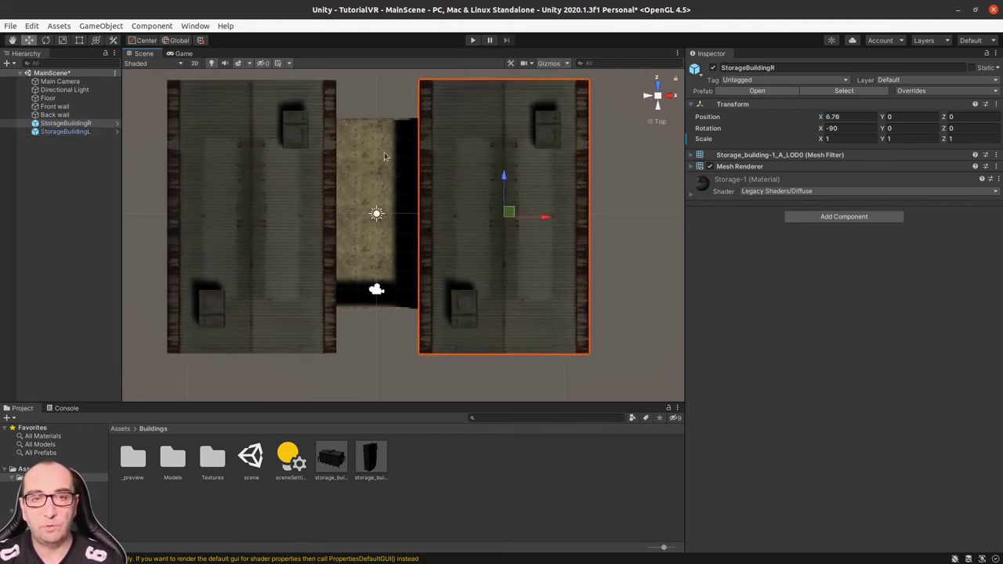
click(374, 188)
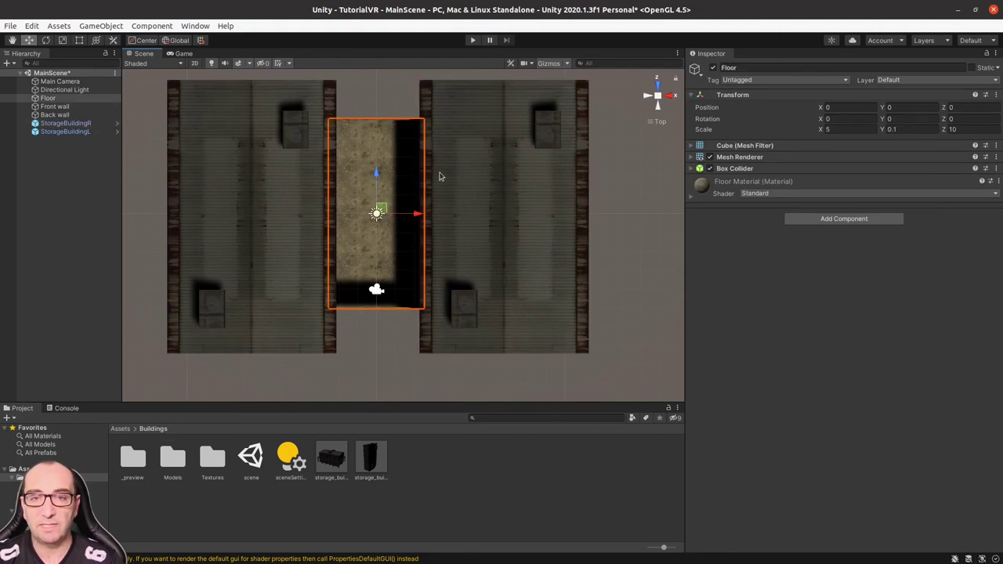
click(451, 183)
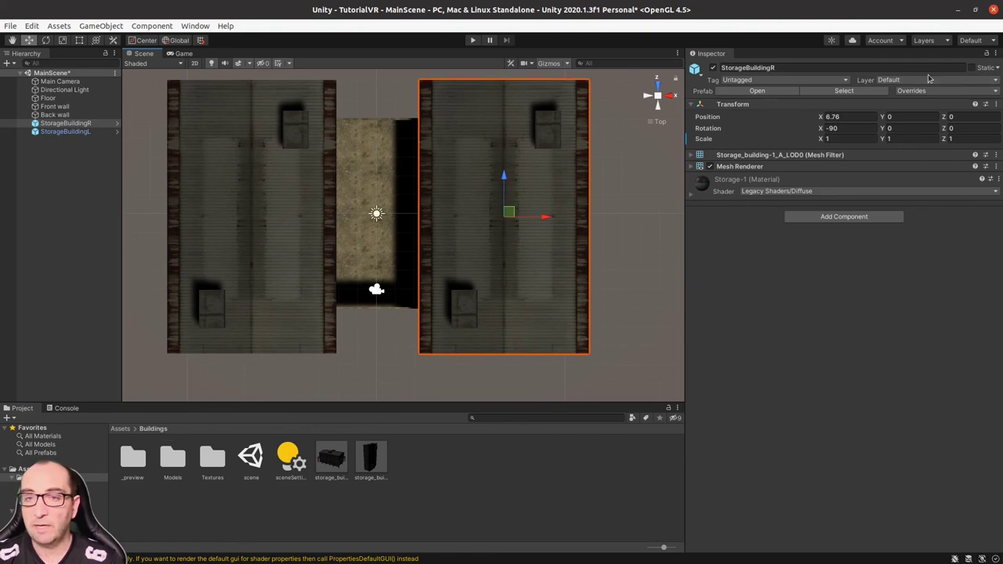
click(971, 69)
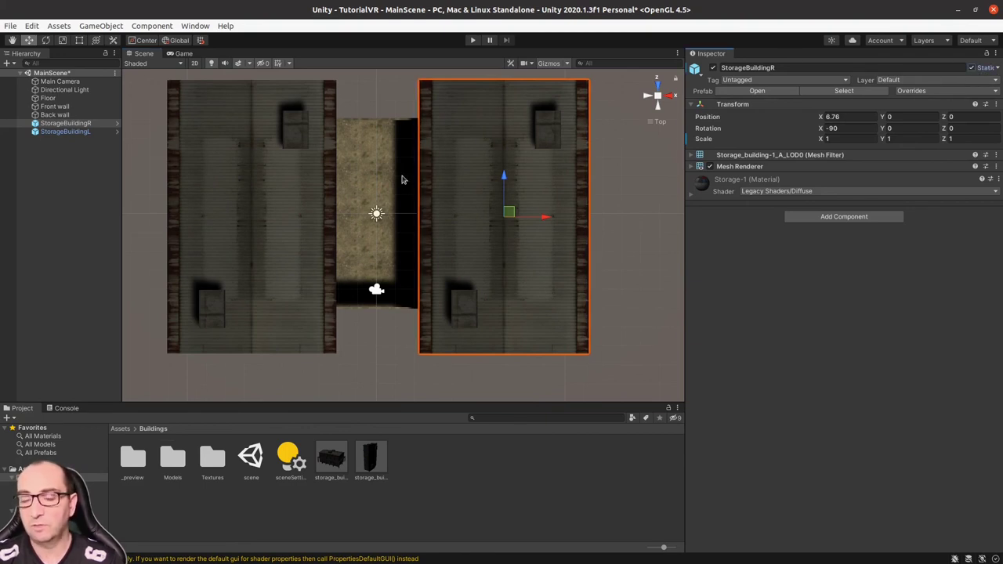
click(293, 202)
click(971, 69)
Mark the floor, front wall and back wall as Static
click(366, 156)
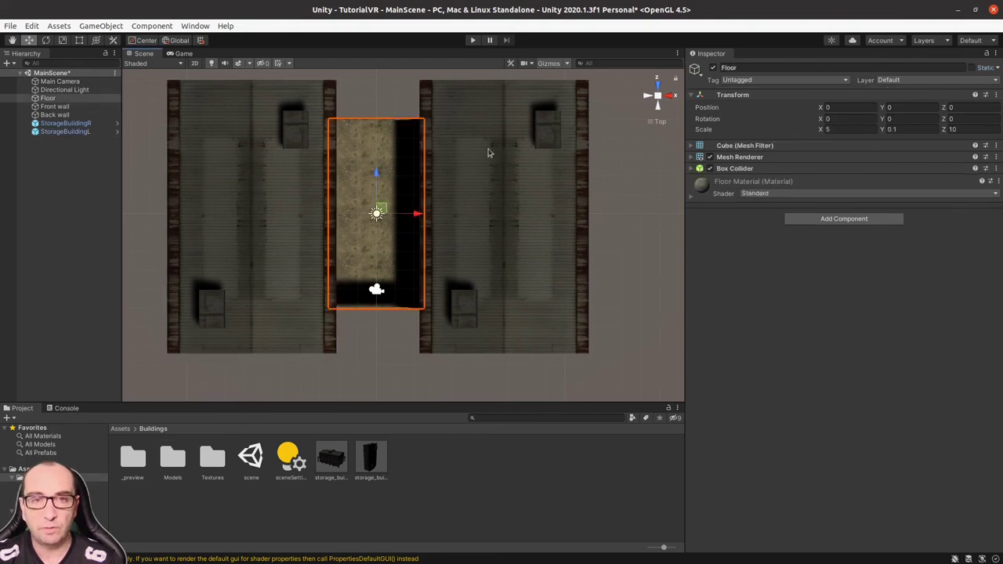
click(971, 69)
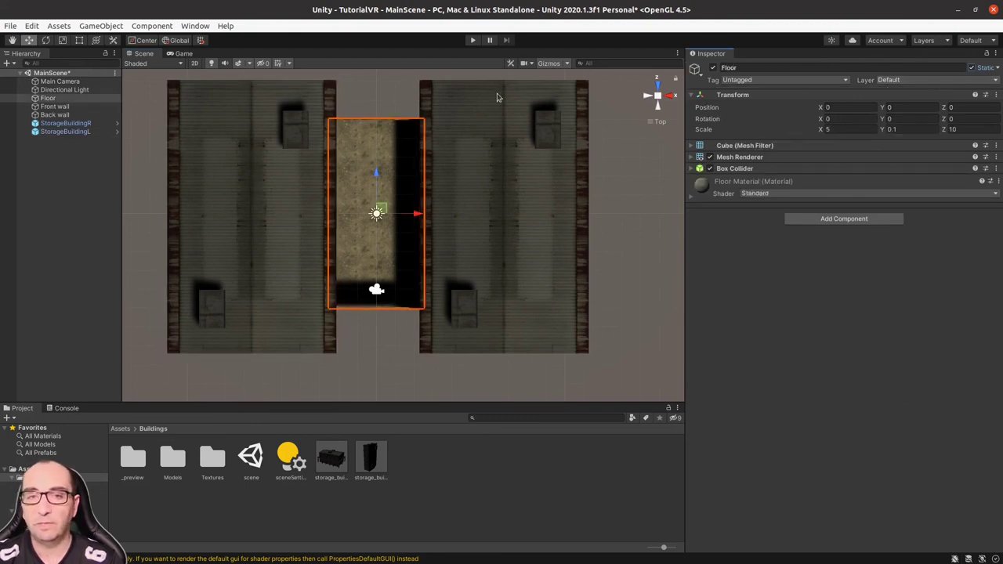
click(359, 120)
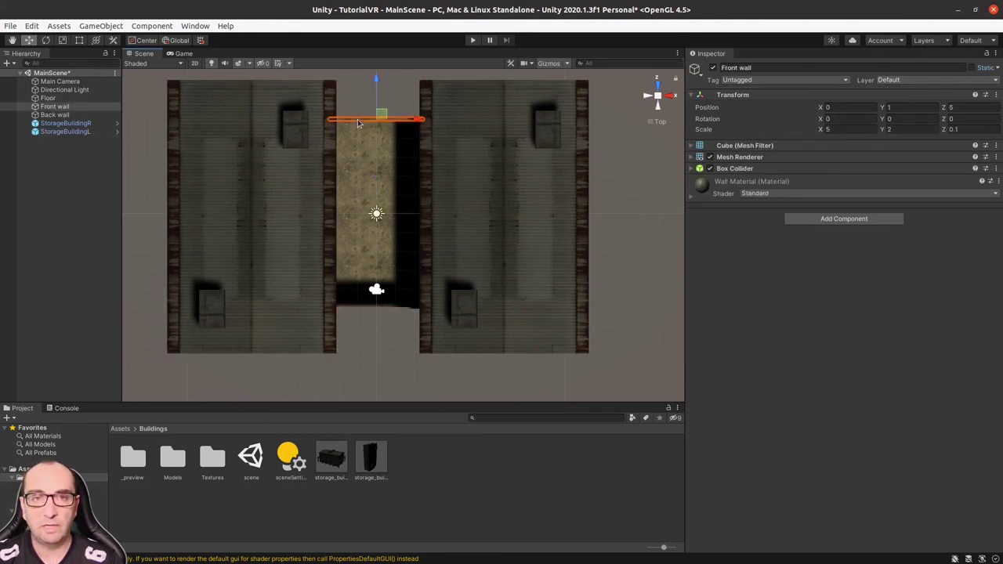
click(972, 69)
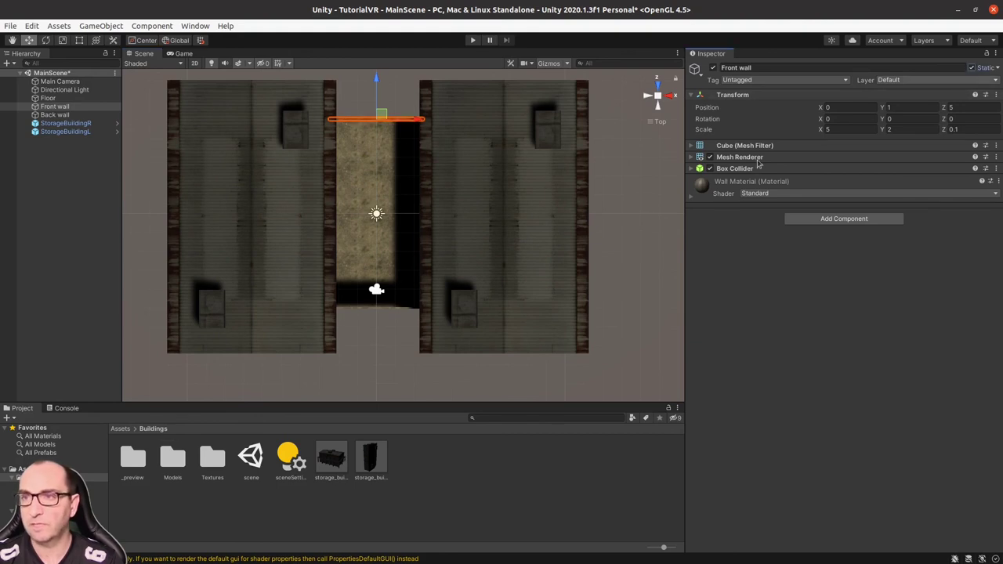
click(397, 309)
click(971, 69)
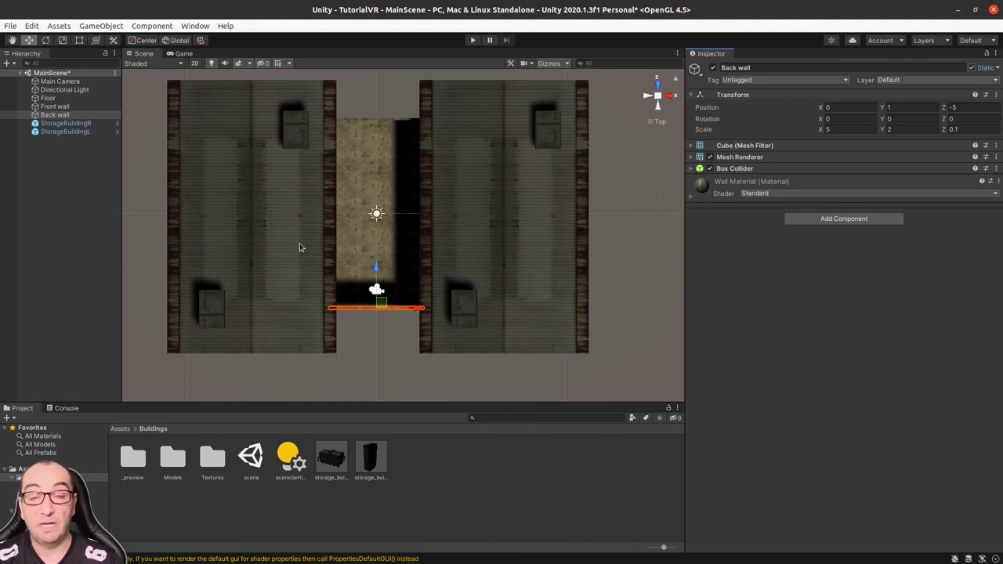
click(205, 27)
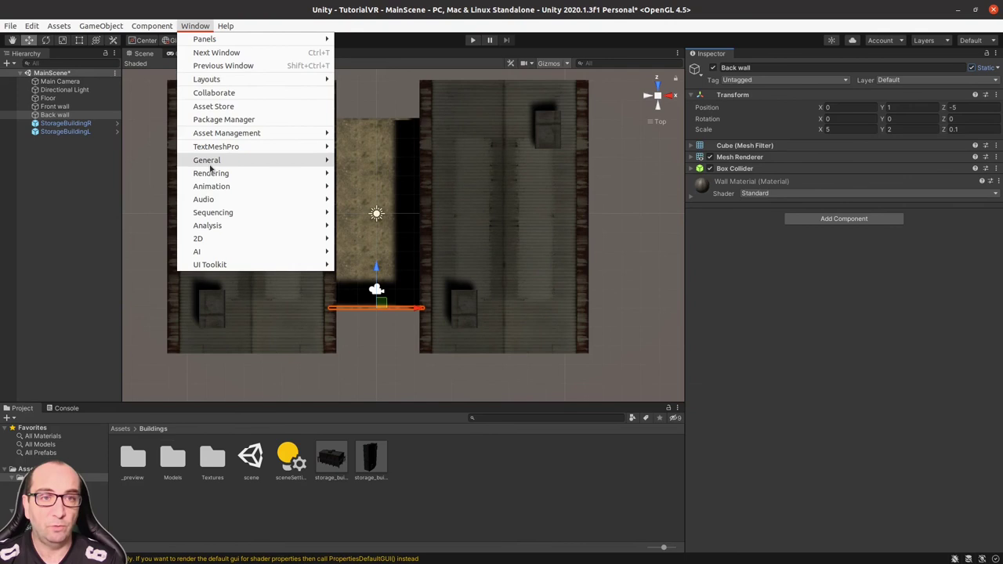
Open the Rendering > Lighting window and dock it beside the Inspector
mouse_move(216, 176)
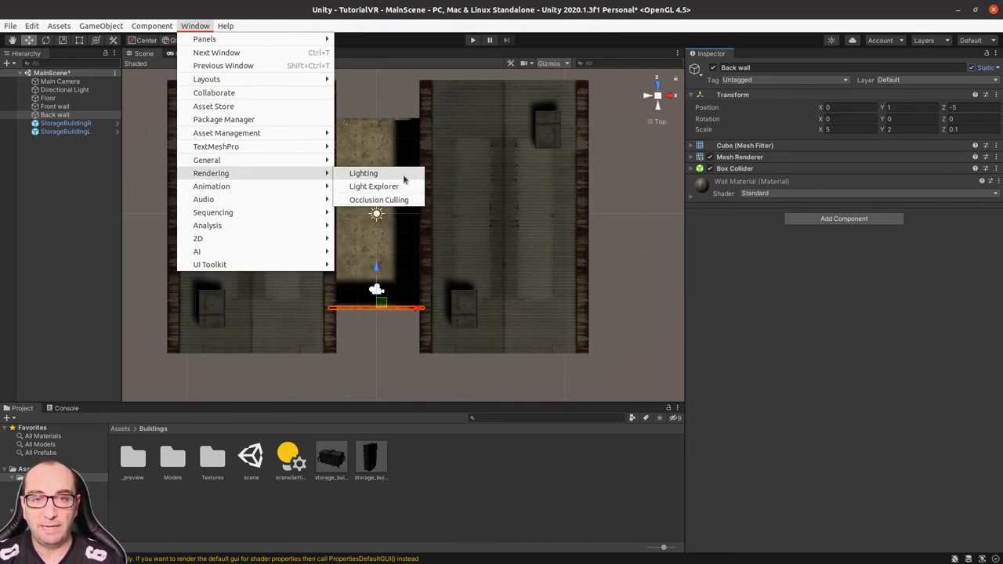
click(405, 174)
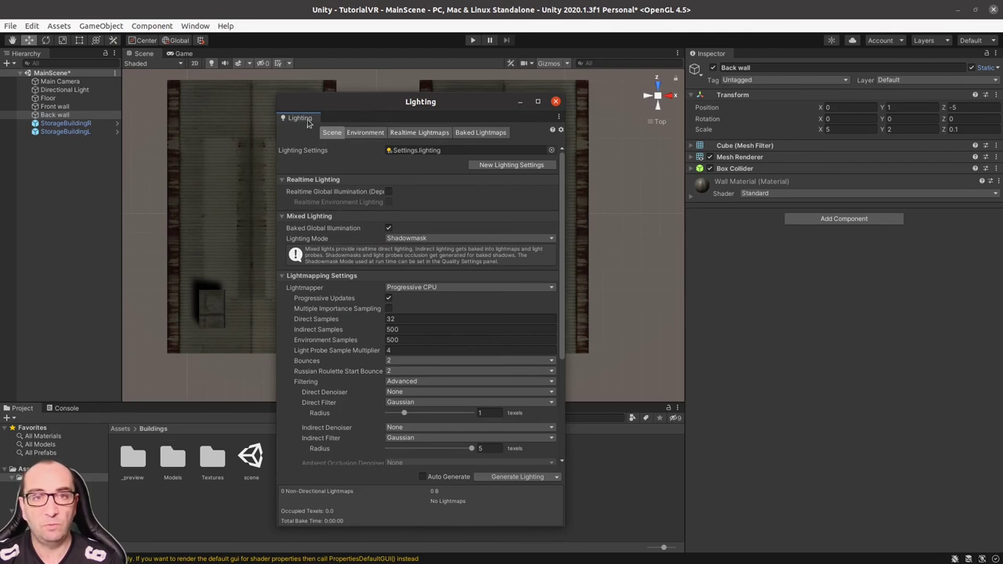
drag(301, 122, 743, 218)
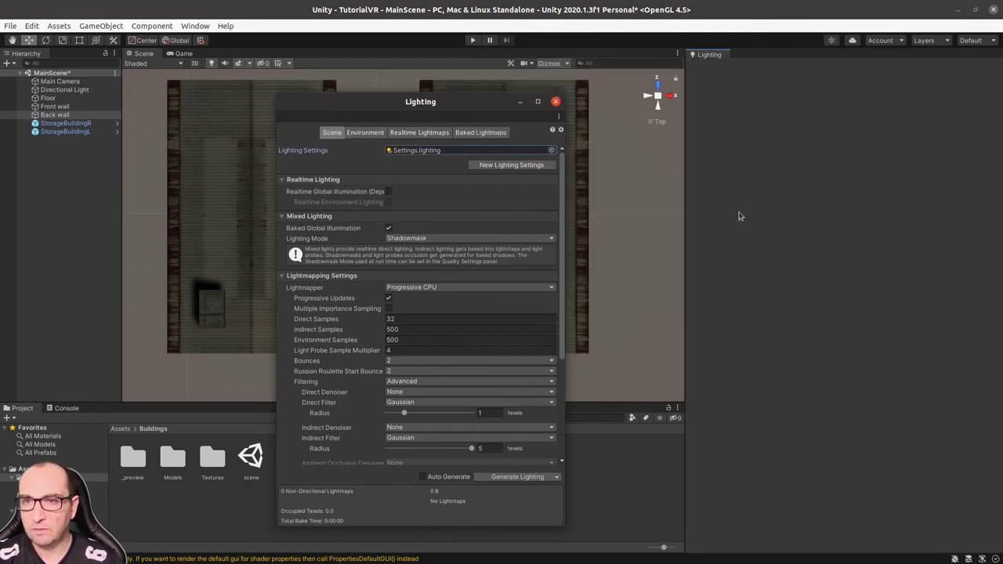
mouse_move(740, 102)
mouse_down()
mouse_move(713, 57)
mouse_move(734, 57)
mouse_up()
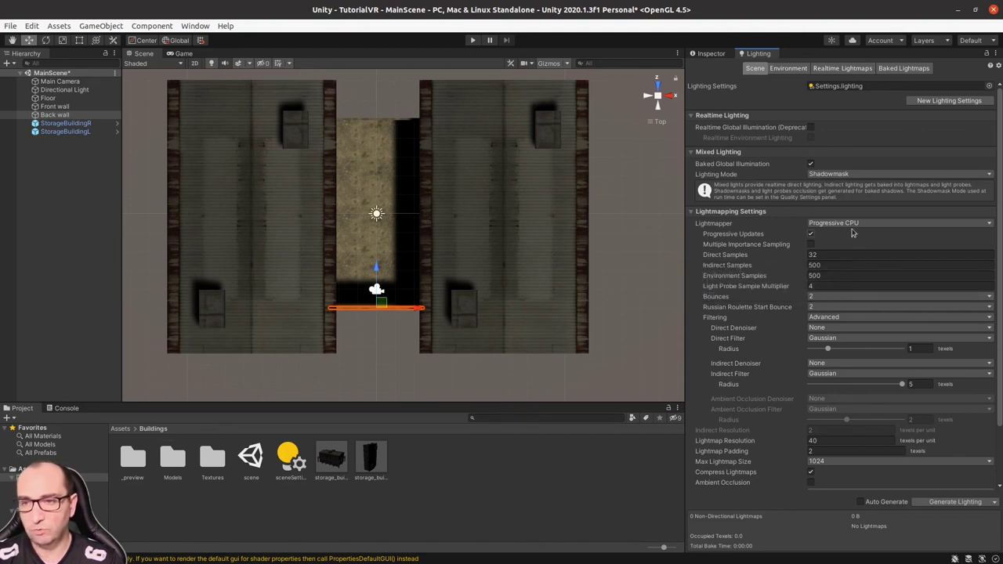
Set Direct Samples to 16, and Indirect and Environment Samples to 256
click(822, 255)
text(16)
click(862, 263)
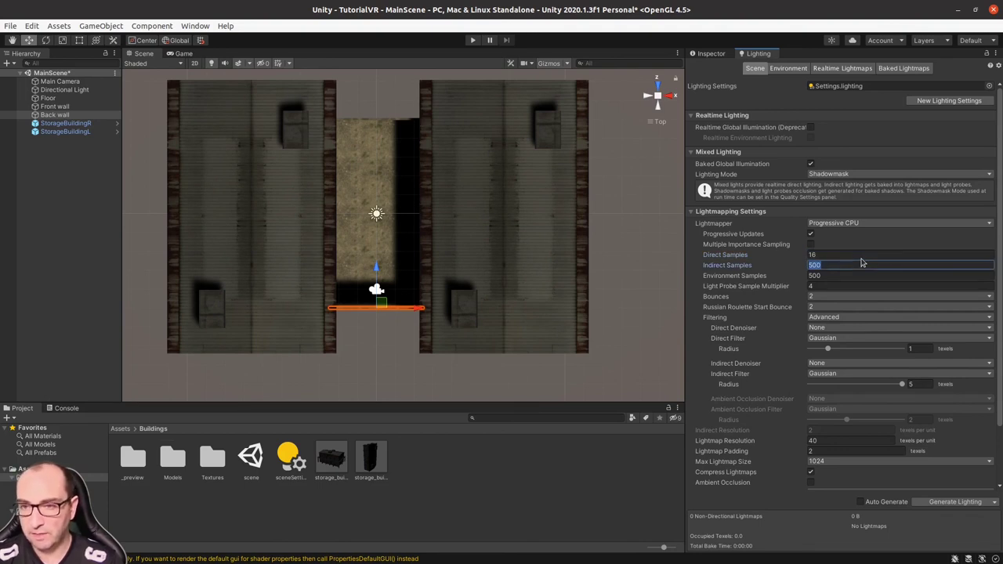
text(256)
key(Tab)
text(256)
key(Tab)
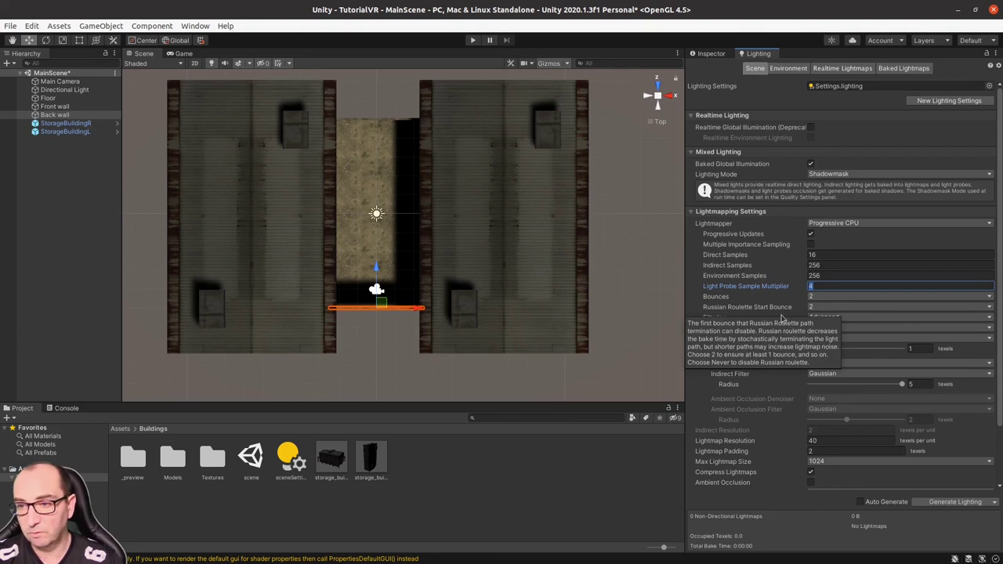
scroll(788, 388, down, 2)
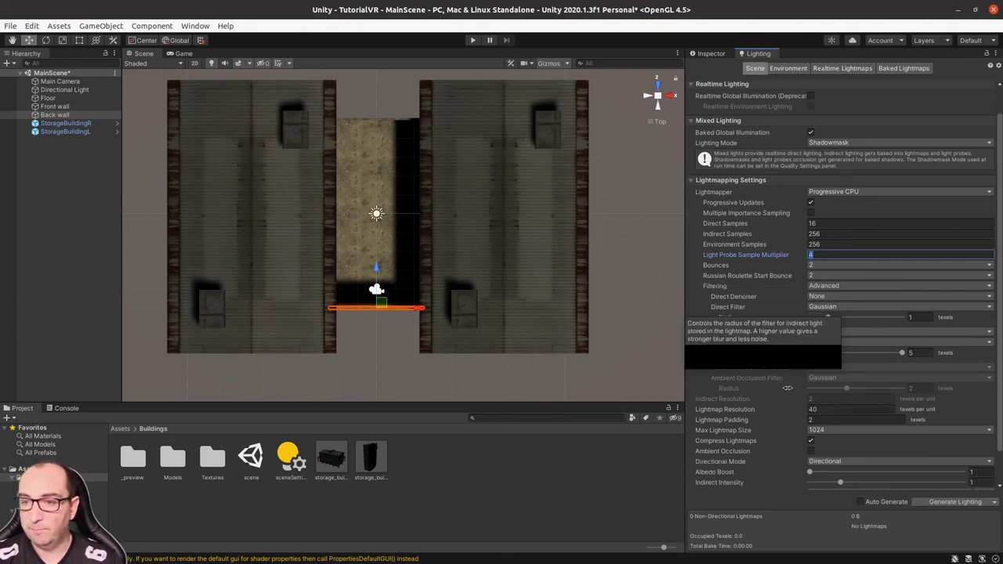
scroll(787, 388, down, 2)
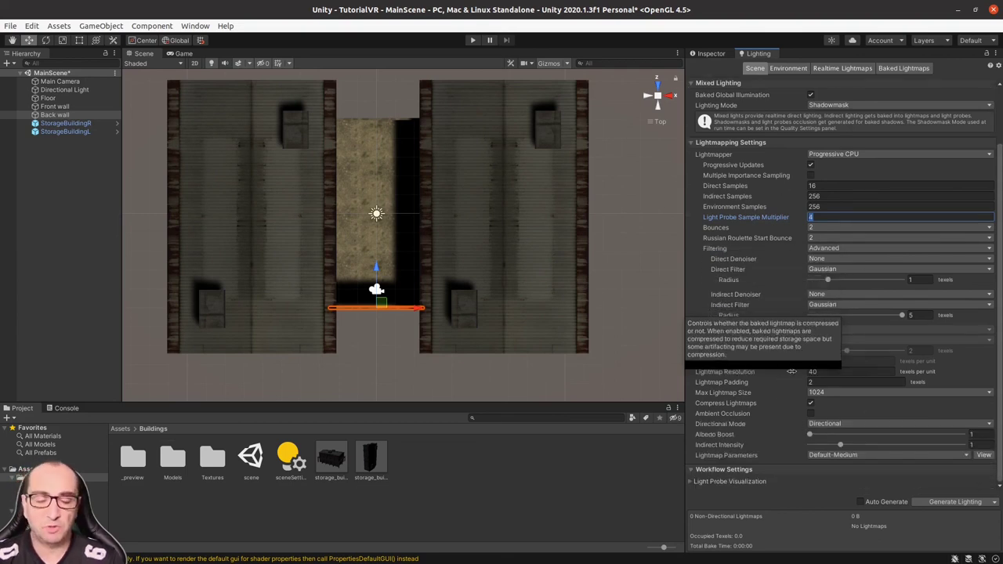
scroll(750, 246, up, 2)
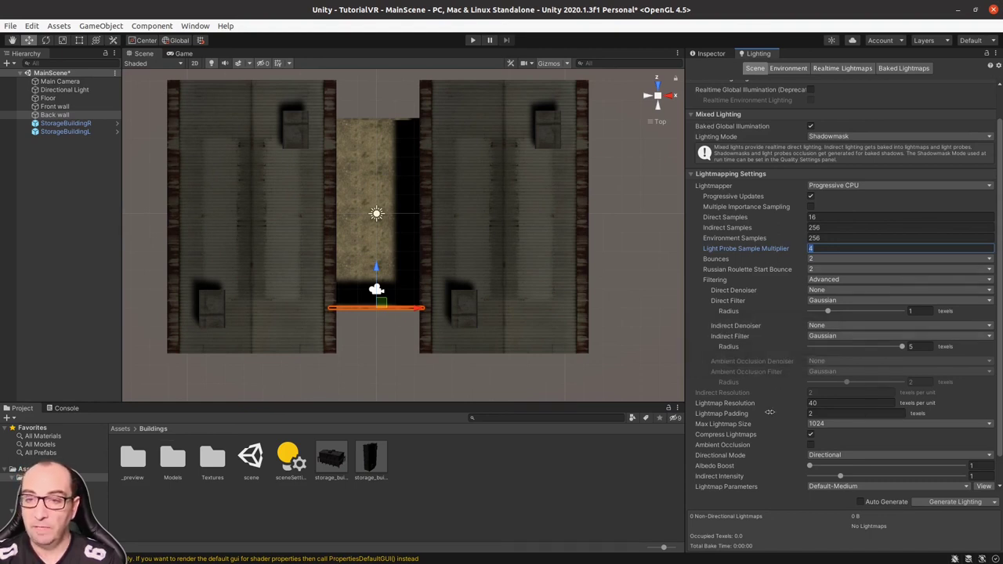
scroll(765, 297, down, 2)
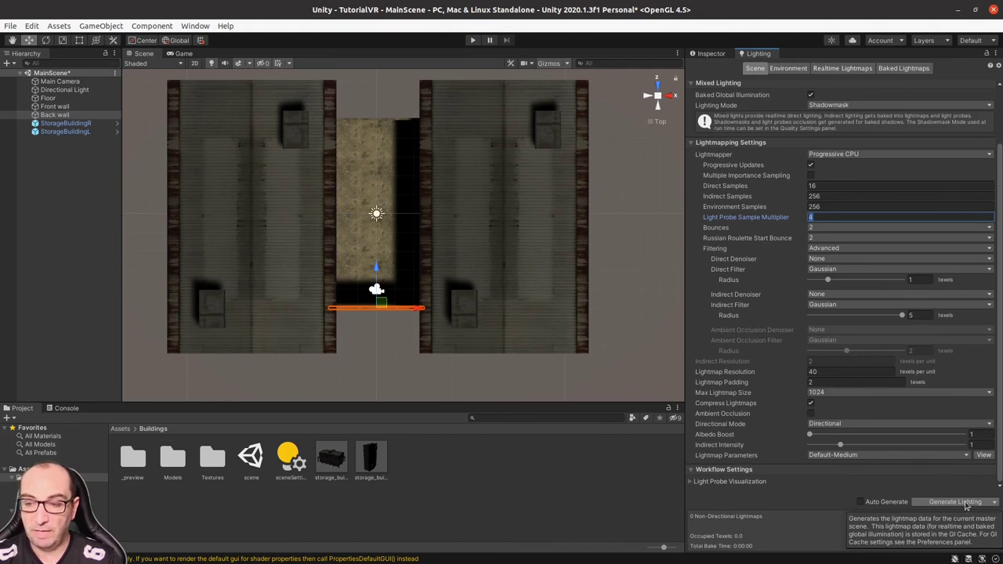
Generate the baked lighting and view the lit alley in the Game view
click(954, 502)
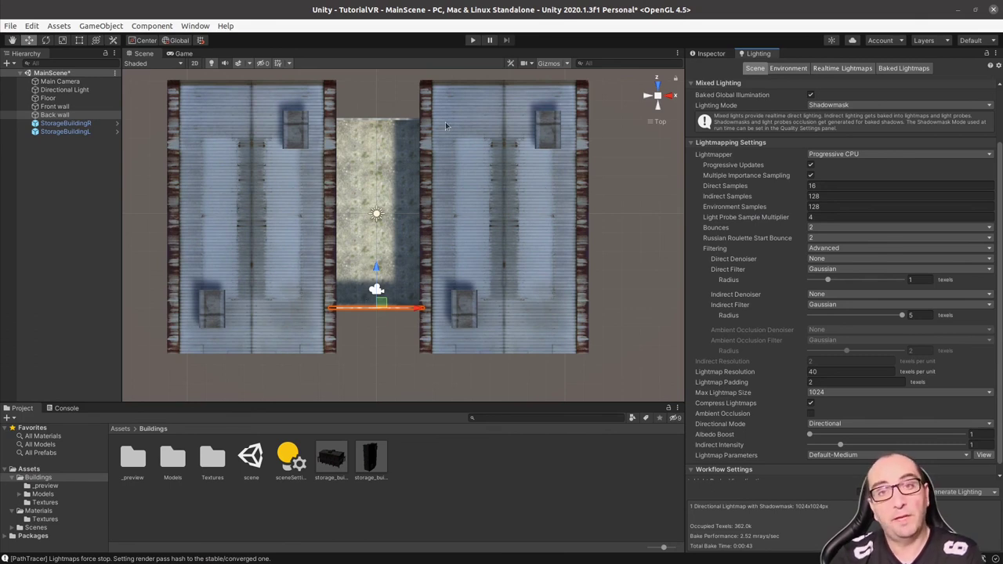
click(181, 54)
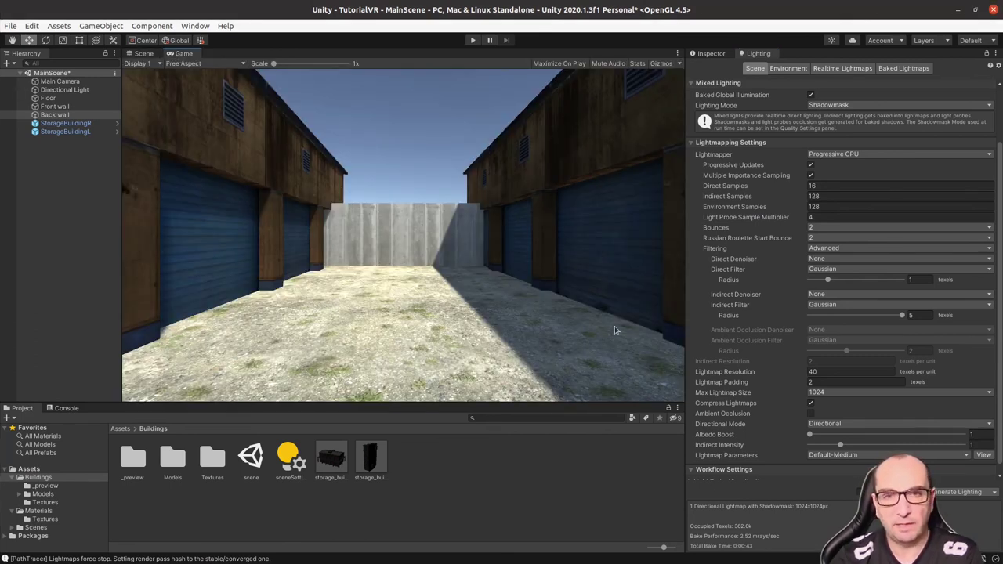